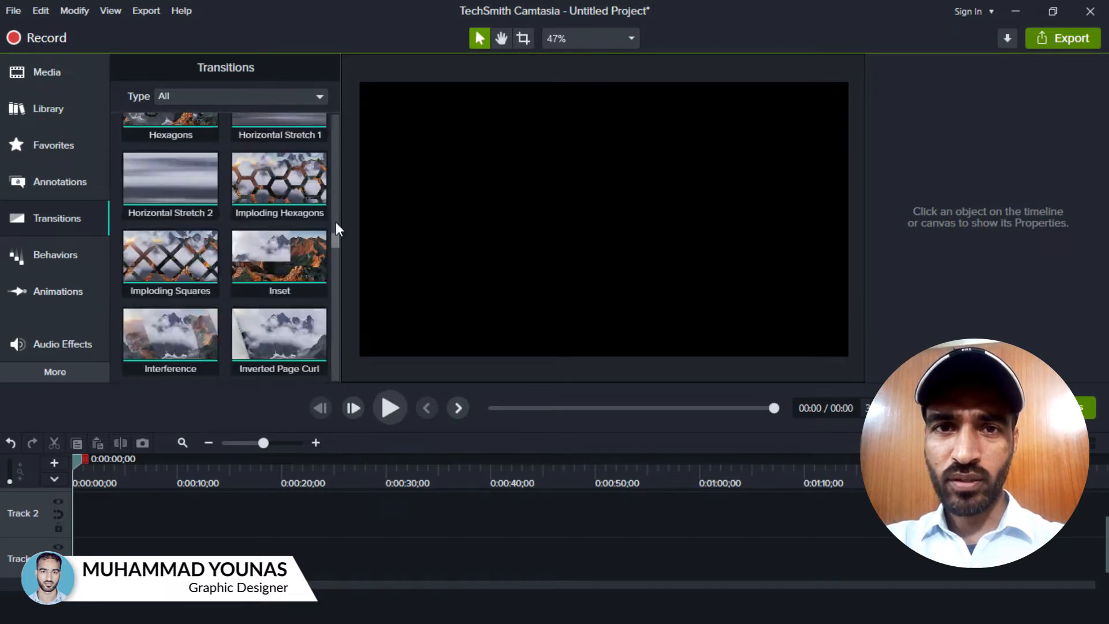
Step: Check the available transition types and keep the type filter on All
click(319, 96)
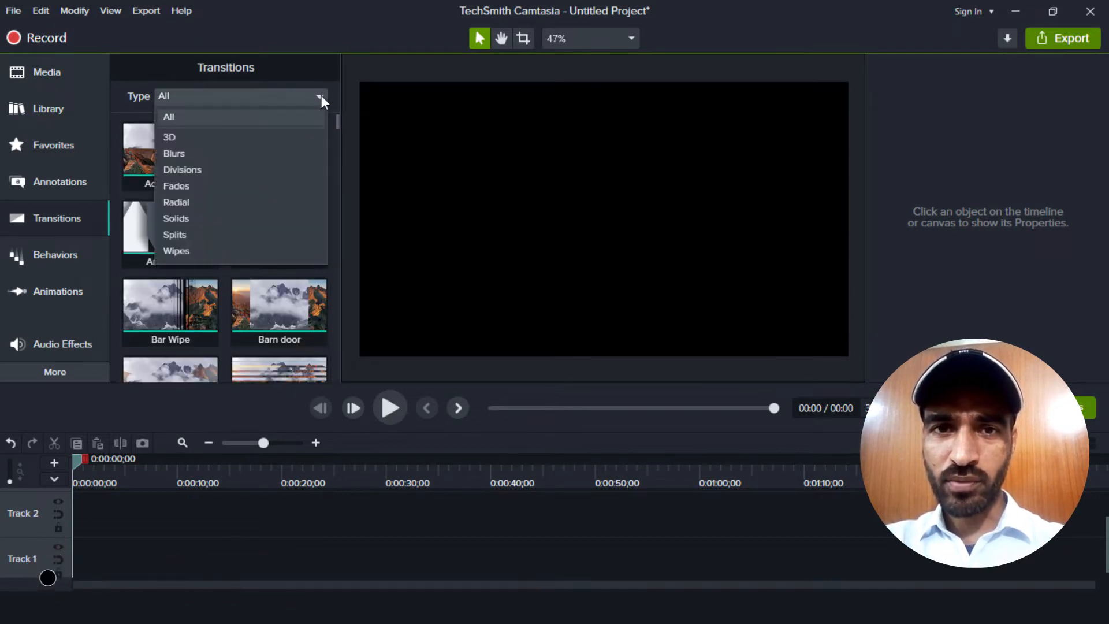
click(266, 118)
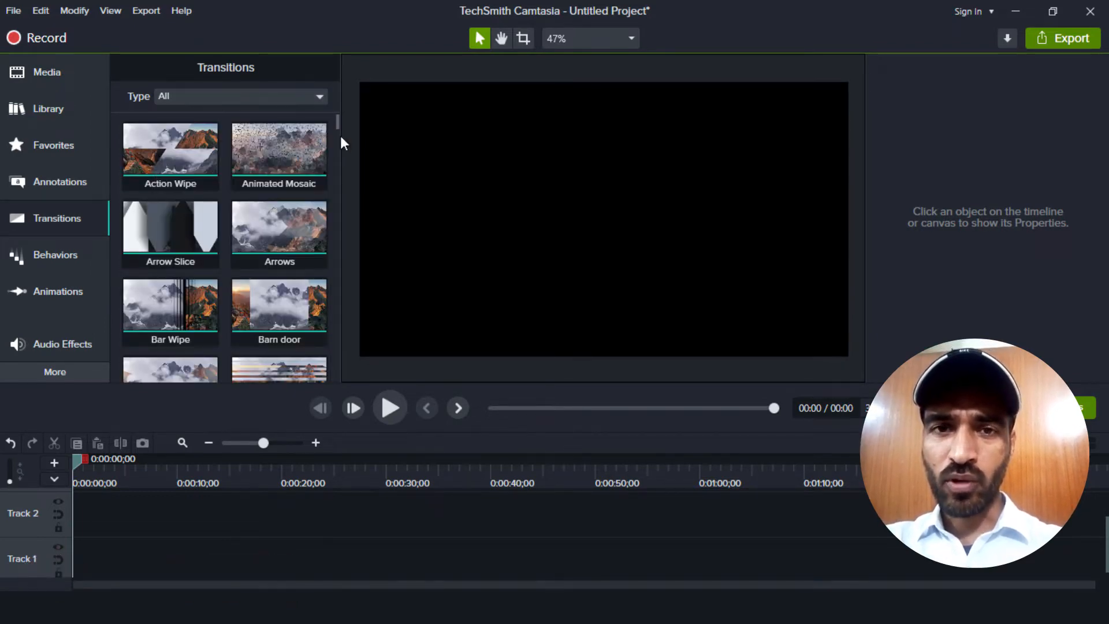
Step: Import the two orange web banner images, the Professional Web Banner image and the social media banner image from Videos > upload
click(64, 76)
click(228, 269)
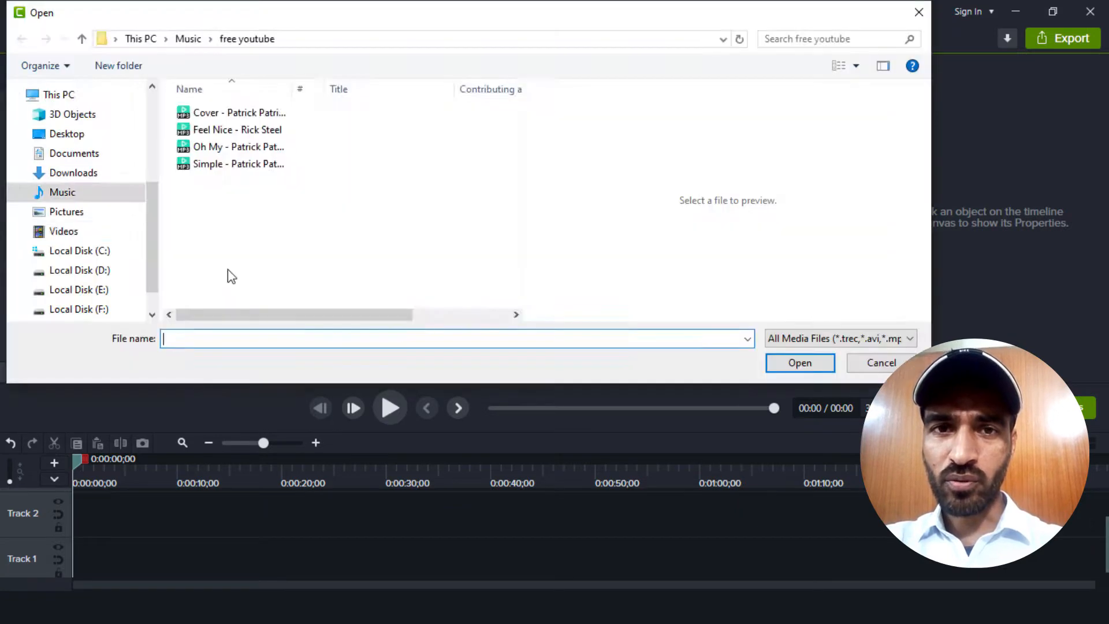
click(64, 231)
drag(518, 168, 520, 283)
double_click(454, 197)
click(446, 273)
scroll(444, 250, down, 6)
ctrl+click(439, 144)
ctrl+click(440, 263)
ctrl+click(330, 257)
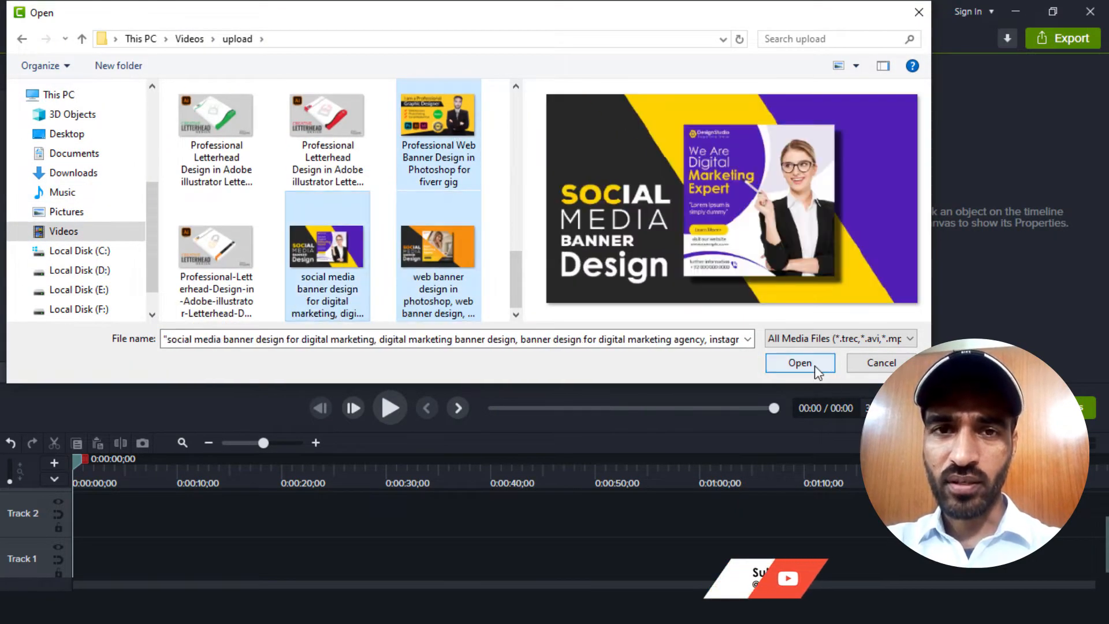
click(815, 370)
Step: Add all four imported images to the timeline at the playhead
key(ctrl+a)
right_click(258, 187)
click(298, 197)
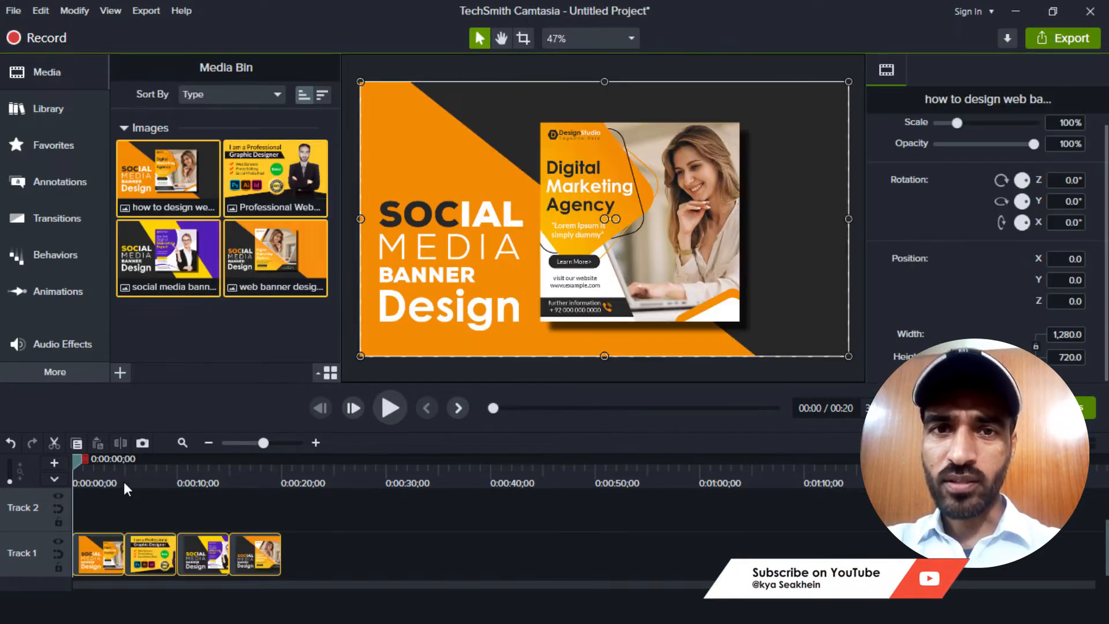
Step: Place a different transition at each of the three joins between the four image clips on Track 1
click(63, 219)
scroll(334, 136, down, 15)
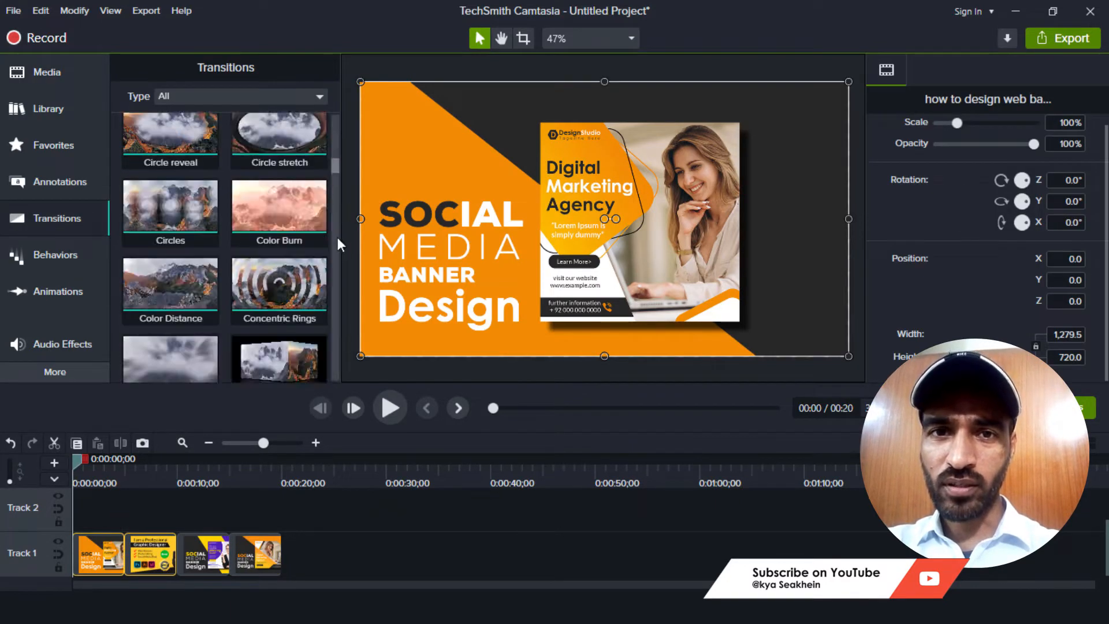
drag(279, 295, 124, 552)
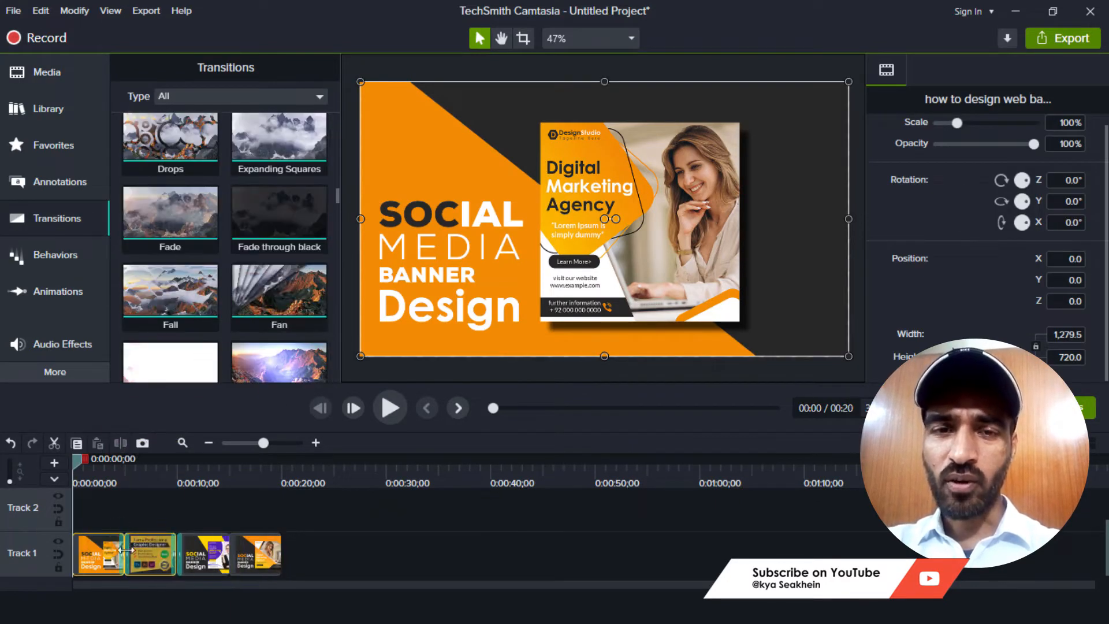
drag(337, 192, 337, 215)
drag(279, 194, 176, 551)
drag(336, 214, 337, 243)
drag(279, 161, 229, 552)
Step: Play the sequence from about 3 seconds to preview the transitions between the clips
drag(78, 463, 112, 470)
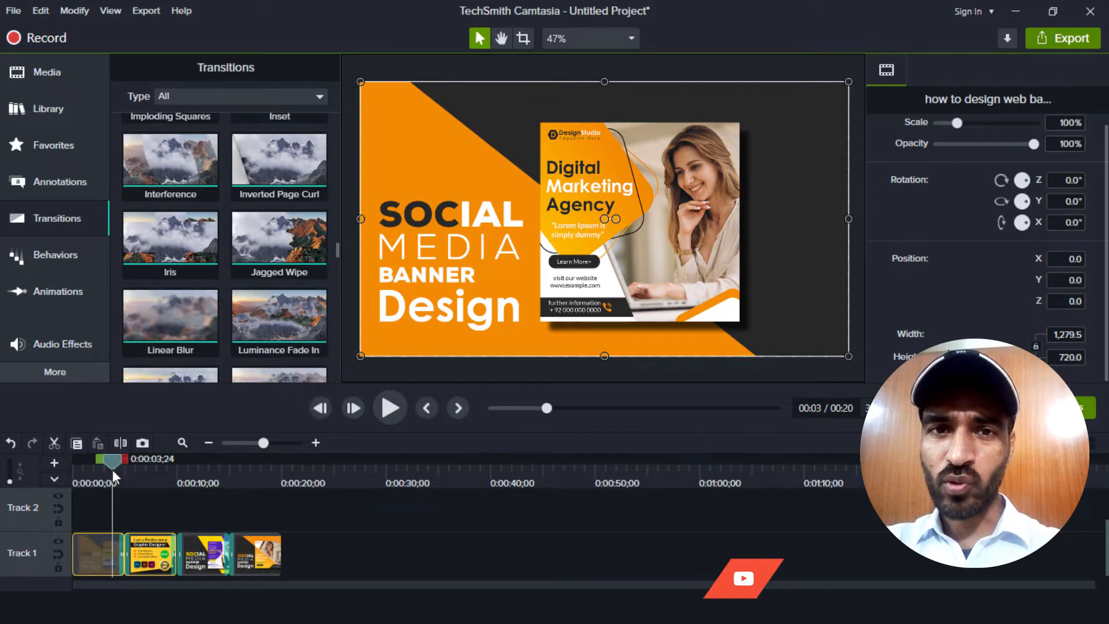
click(394, 410)
click(394, 411)
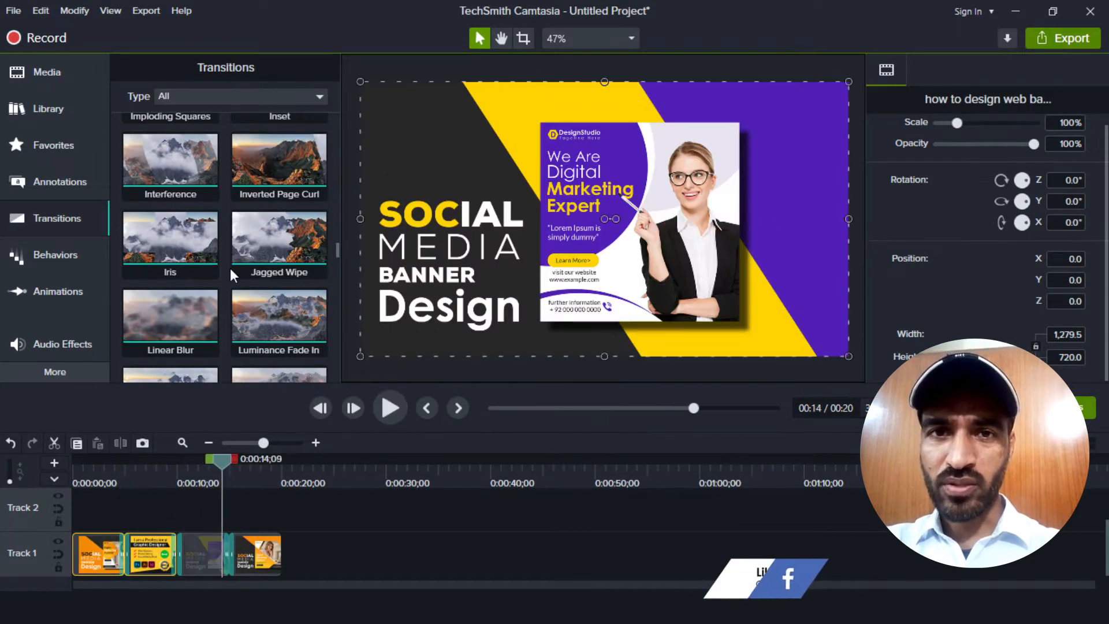
click(55, 372)
click(198, 444)
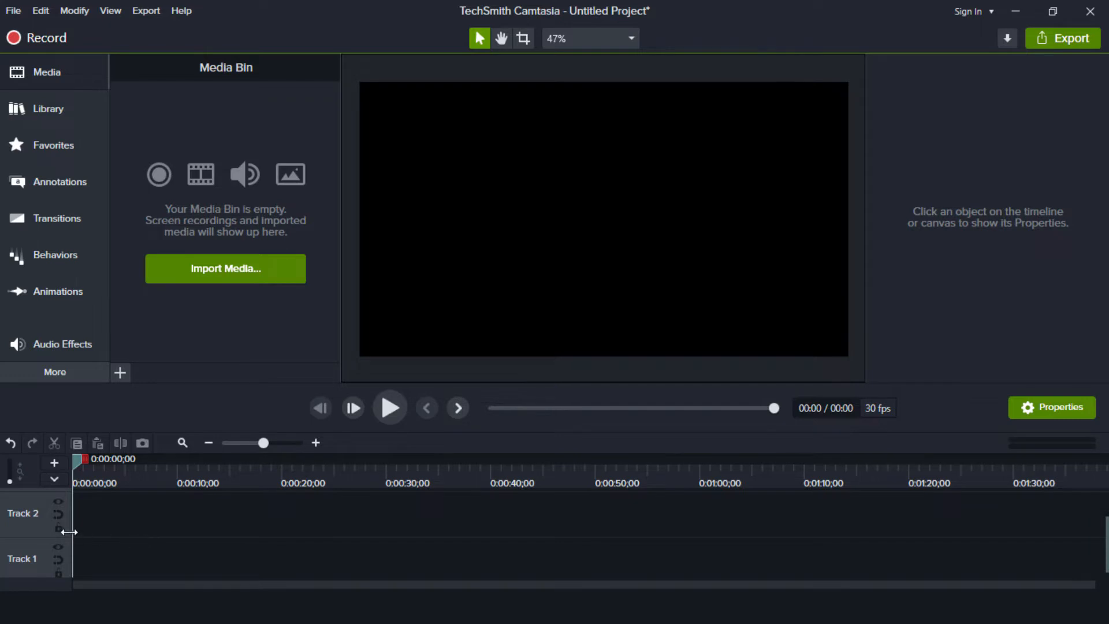
Step: Widen the timeline's track header area and return it to its original width
drag(69, 532, 173, 530)
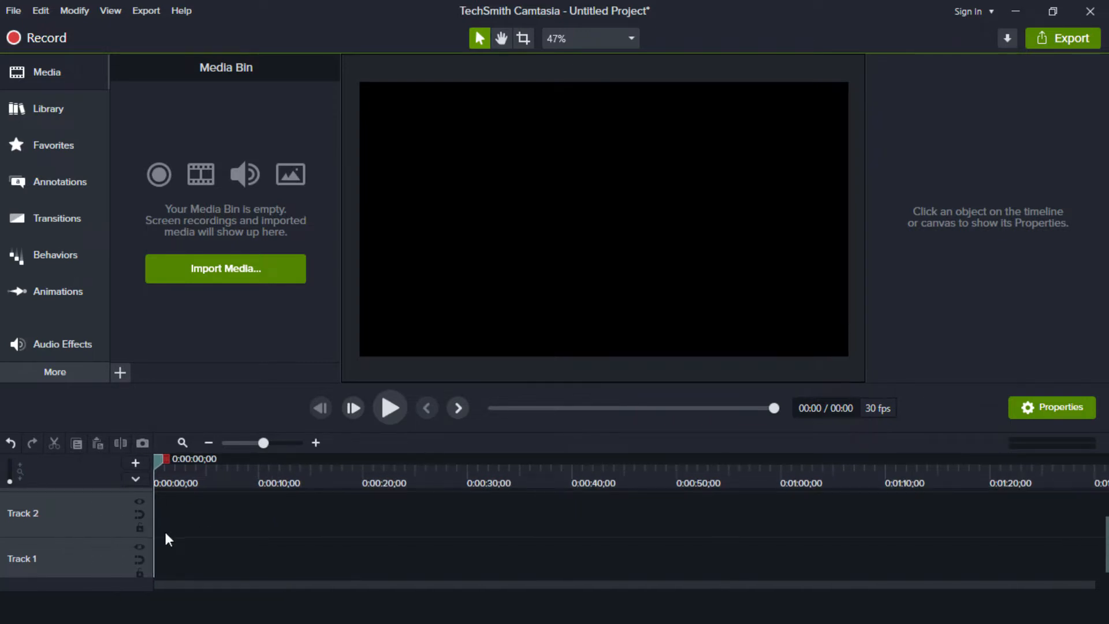
double_click(33, 514)
drag(153, 542, 73, 539)
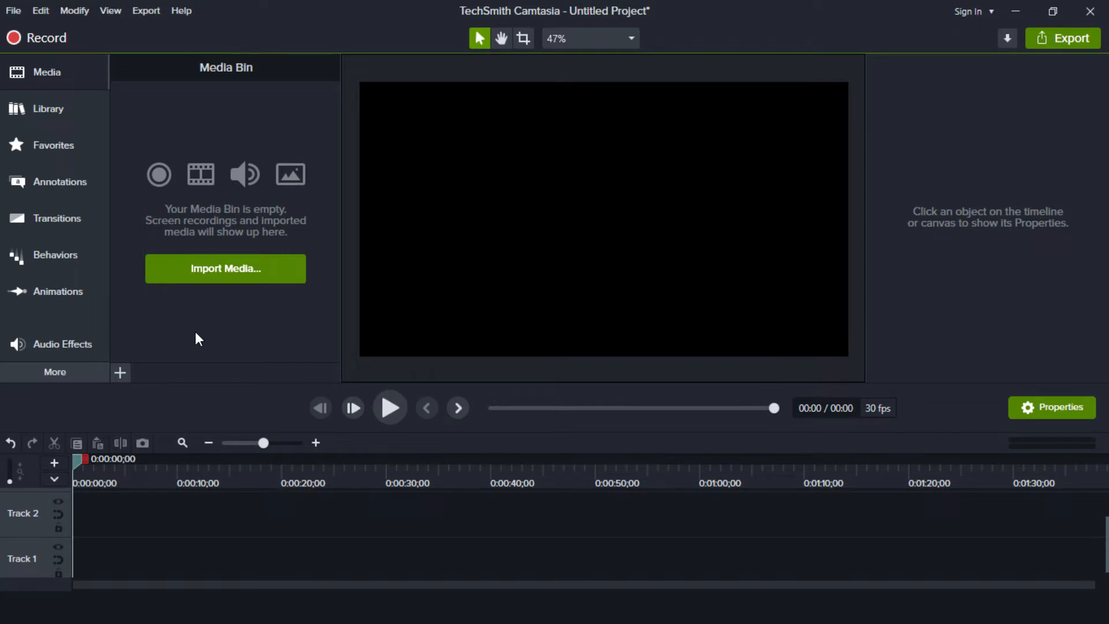
Step: Browse the transitions library and review the transition types offered in its filter
click(60, 217)
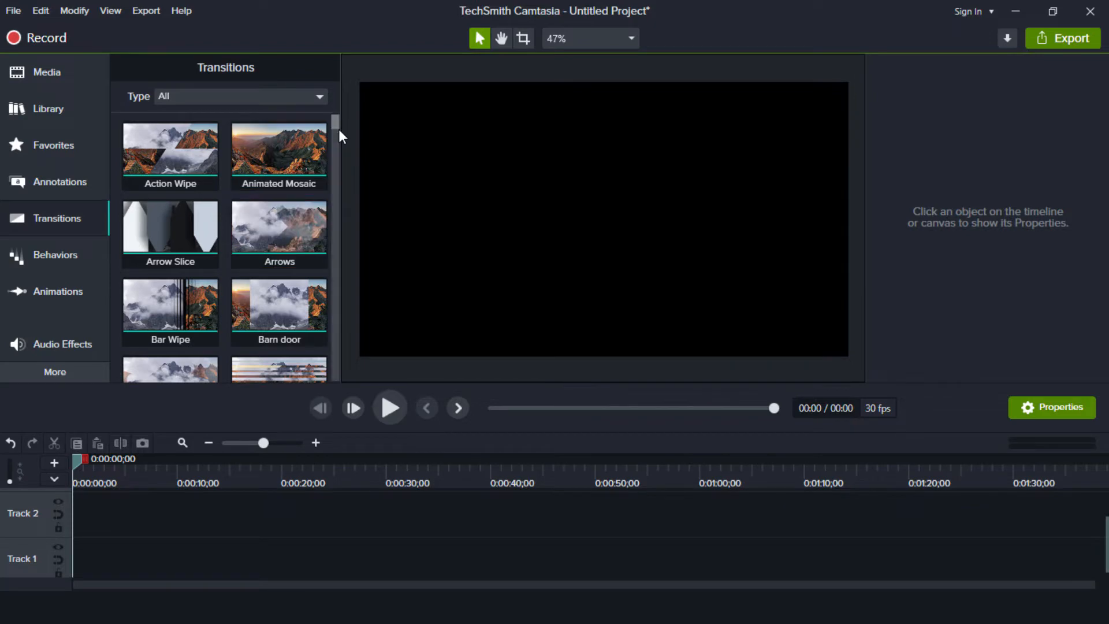
mouse_move(336, 117)
mouse_down()
mouse_move(337, 254)
mouse_move(340, 116)
mouse_up()
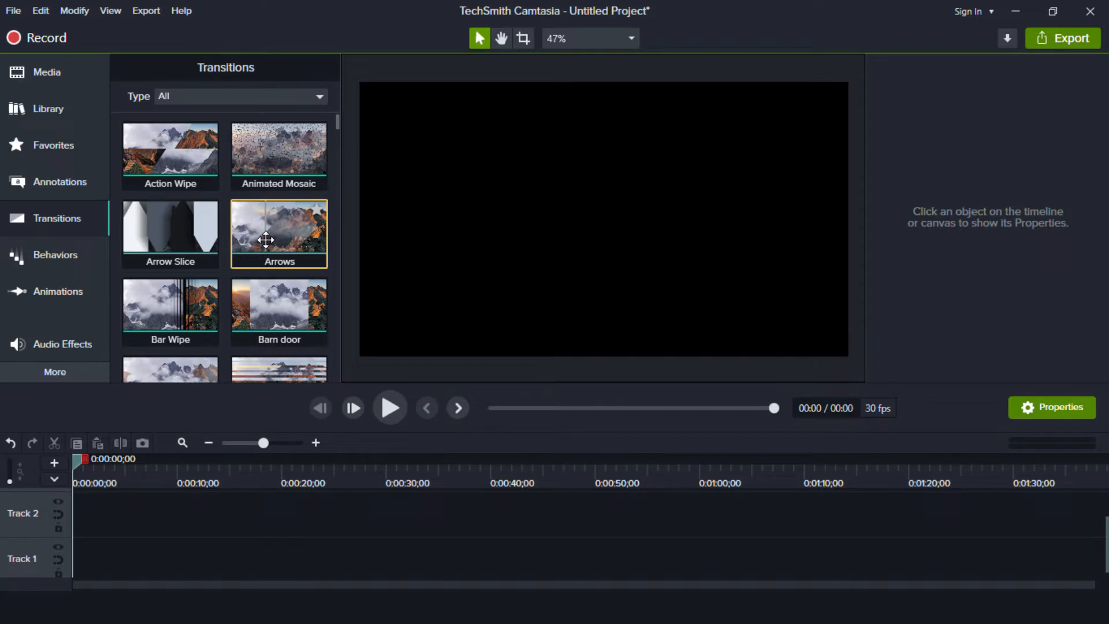
click(321, 95)
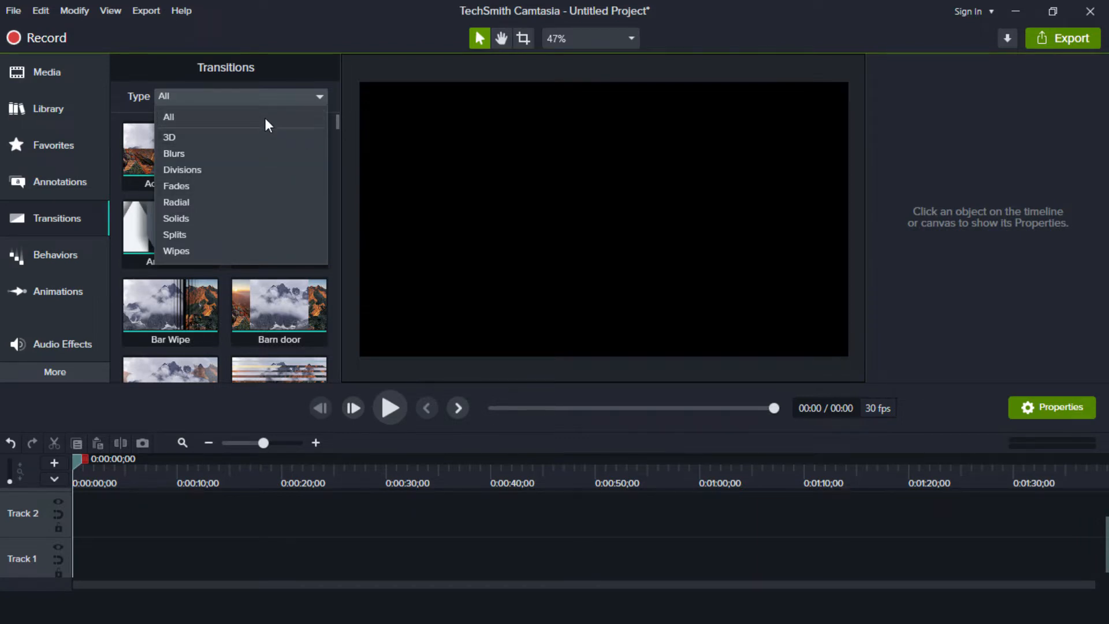
click(351, 137)
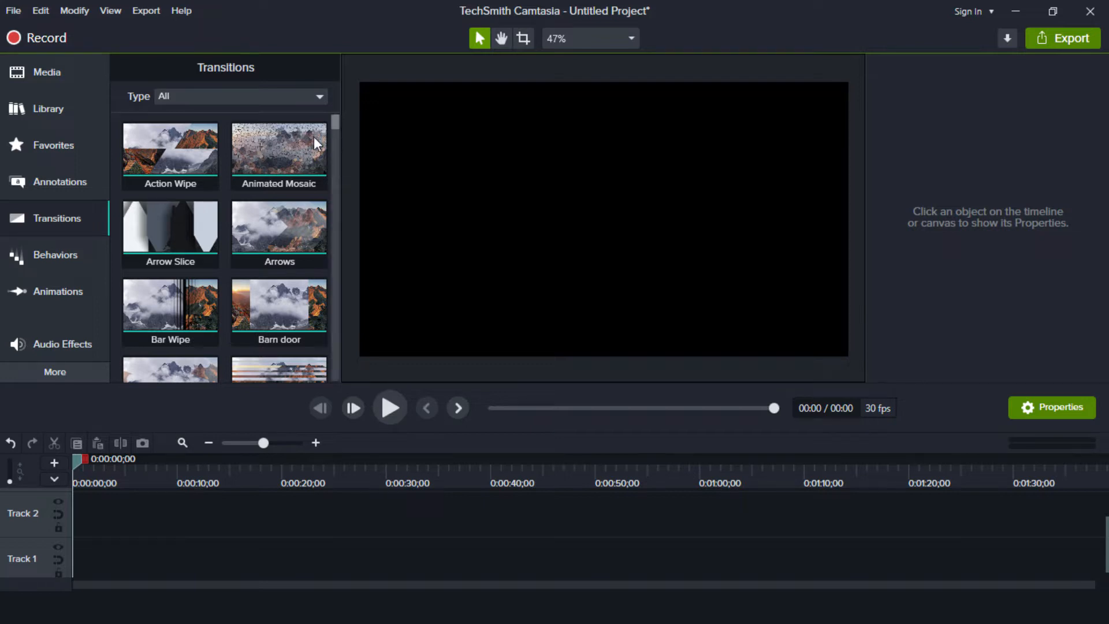
Step: Start a media import and open the upload folder inside Videos
click(64, 77)
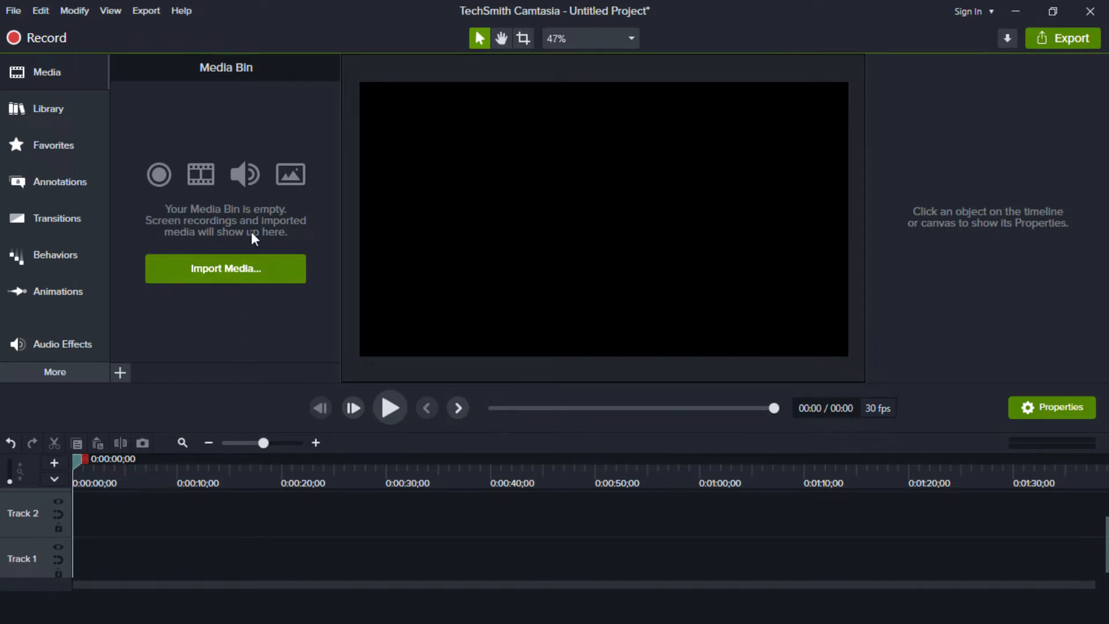
click(227, 268)
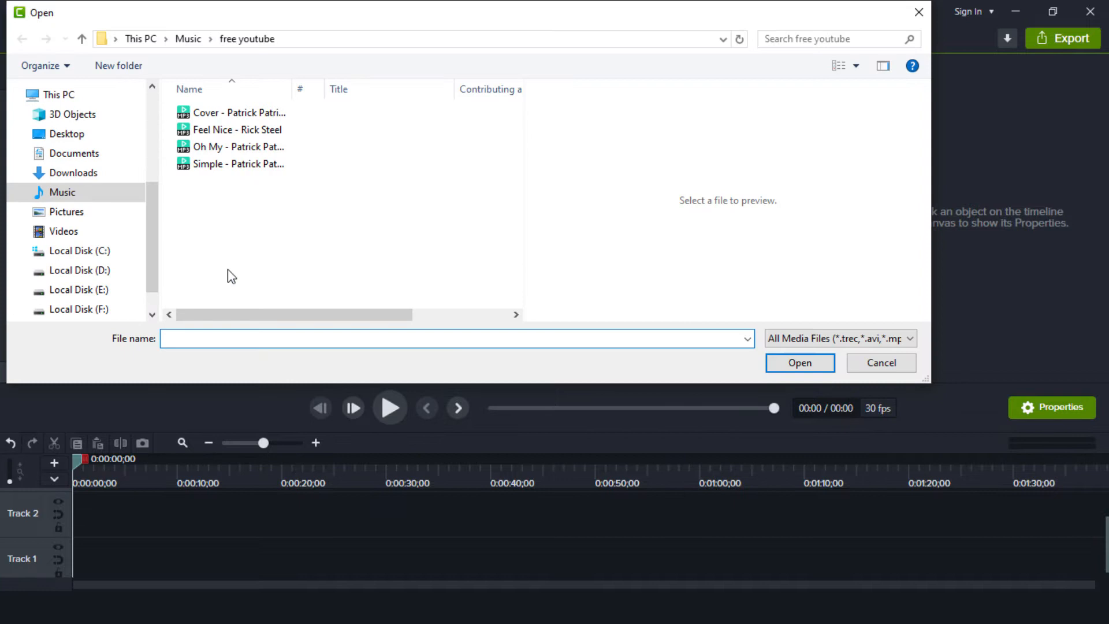
click(70, 234)
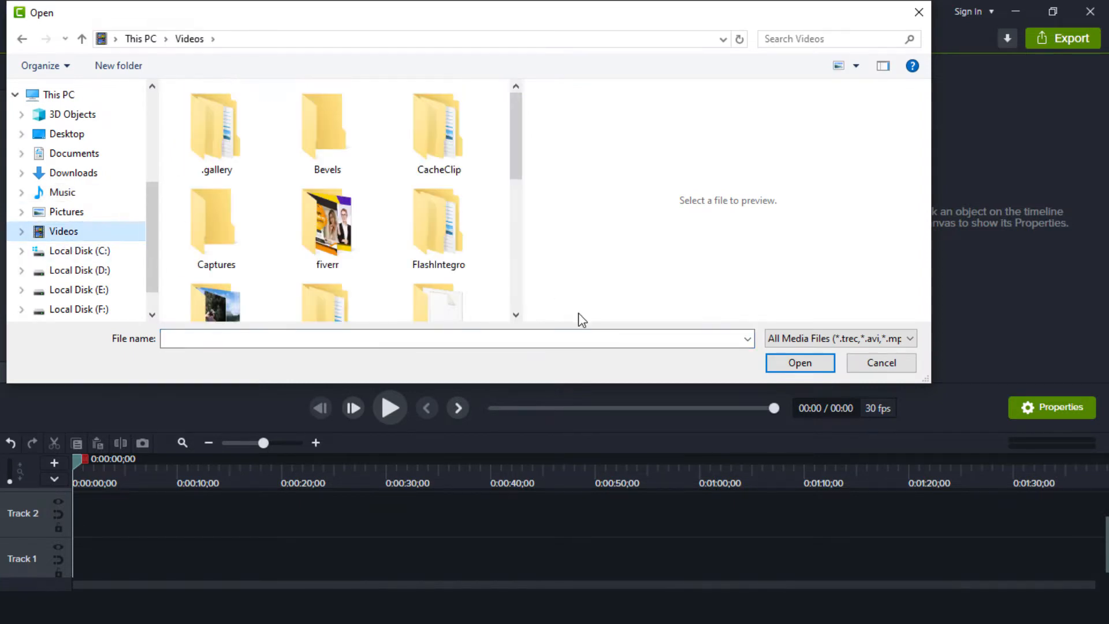
click(515, 283)
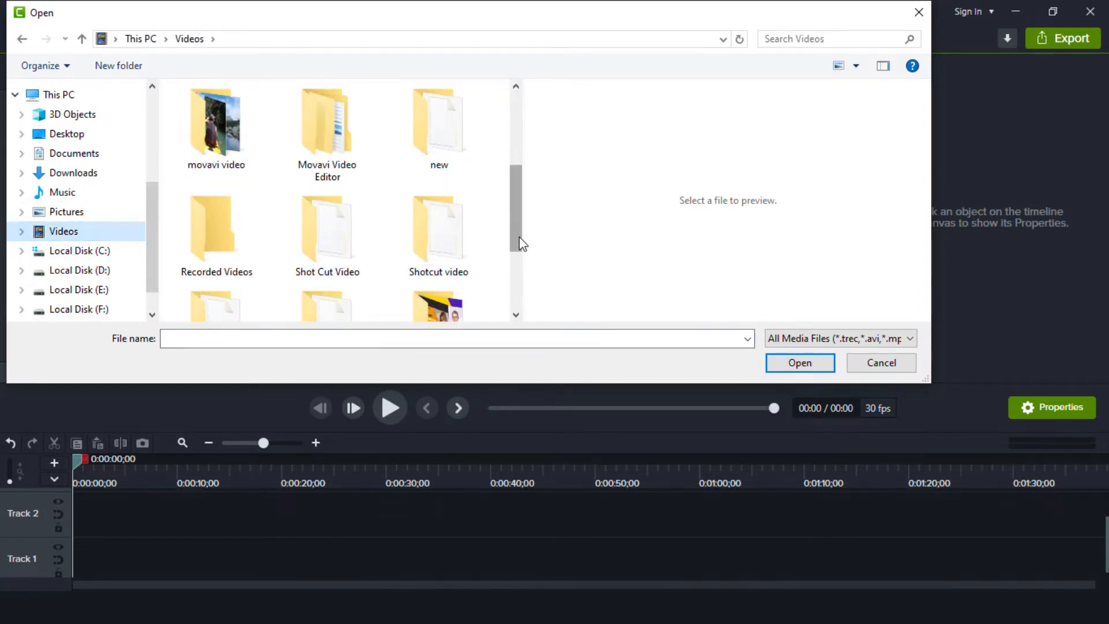
drag(520, 242, 526, 287)
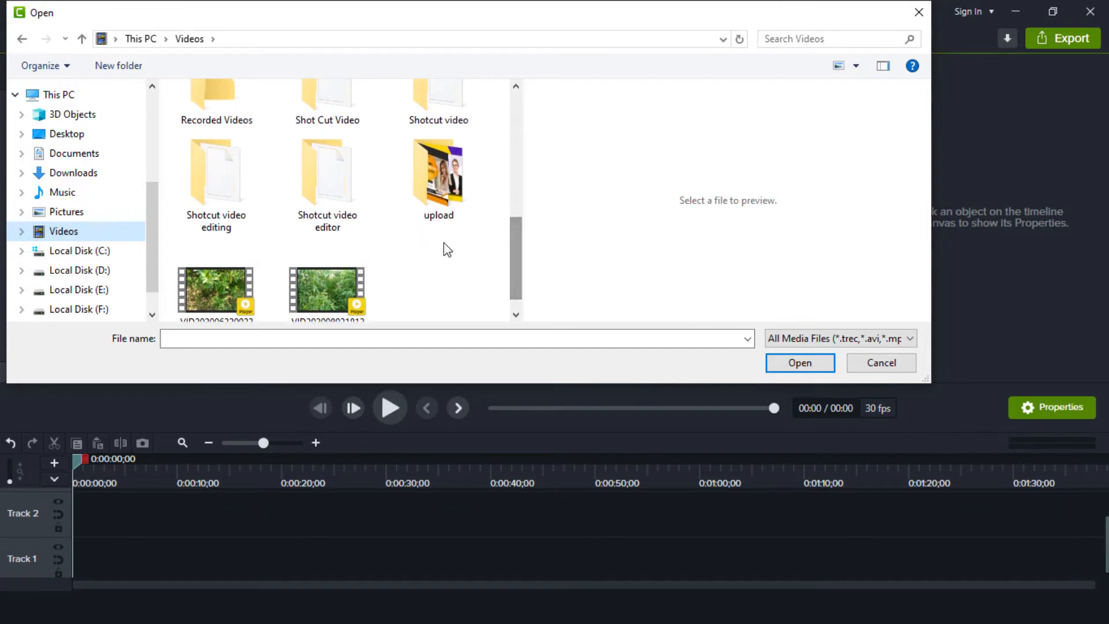
click(455, 196)
double_click(455, 196)
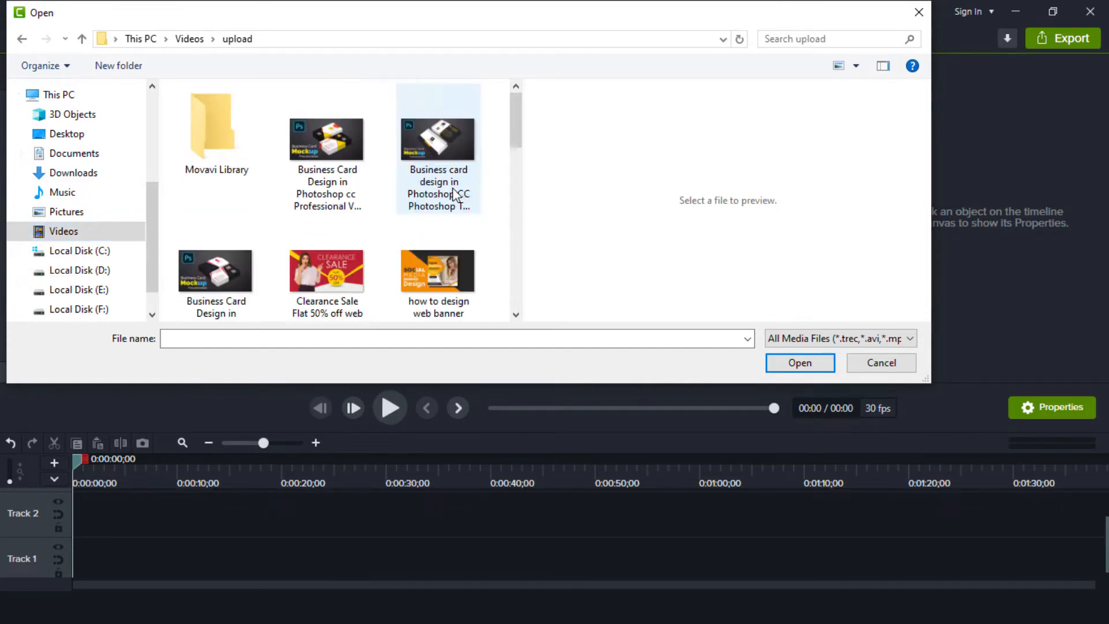
Step: Import the two orange web banner images, the Professional Web Banner image and the social media banner image together
click(450, 267)
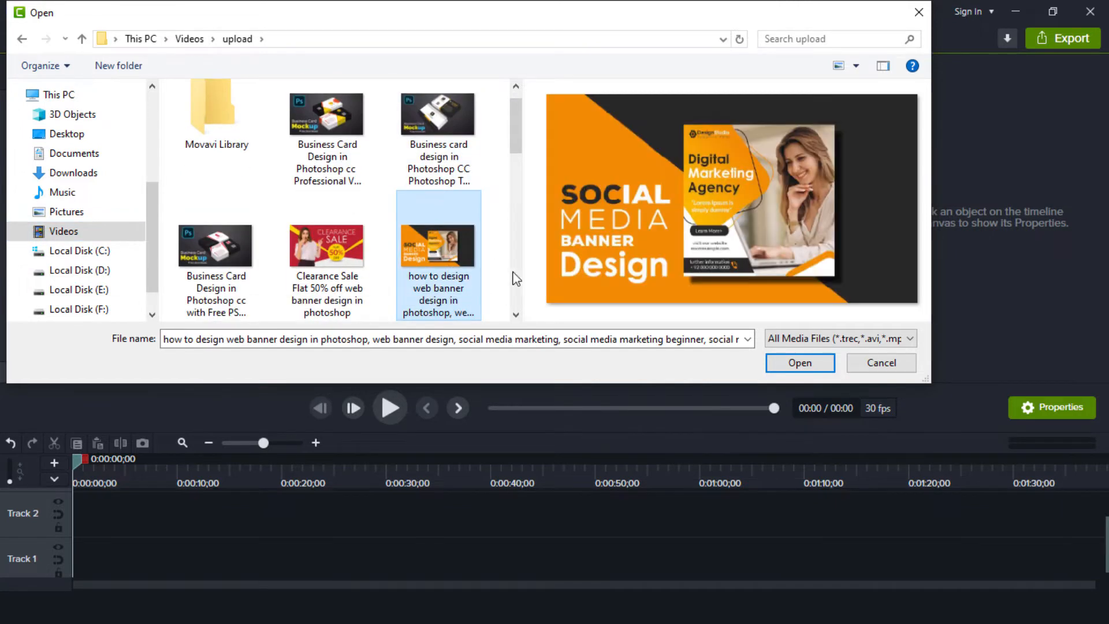
scroll(513, 303, down, 8)
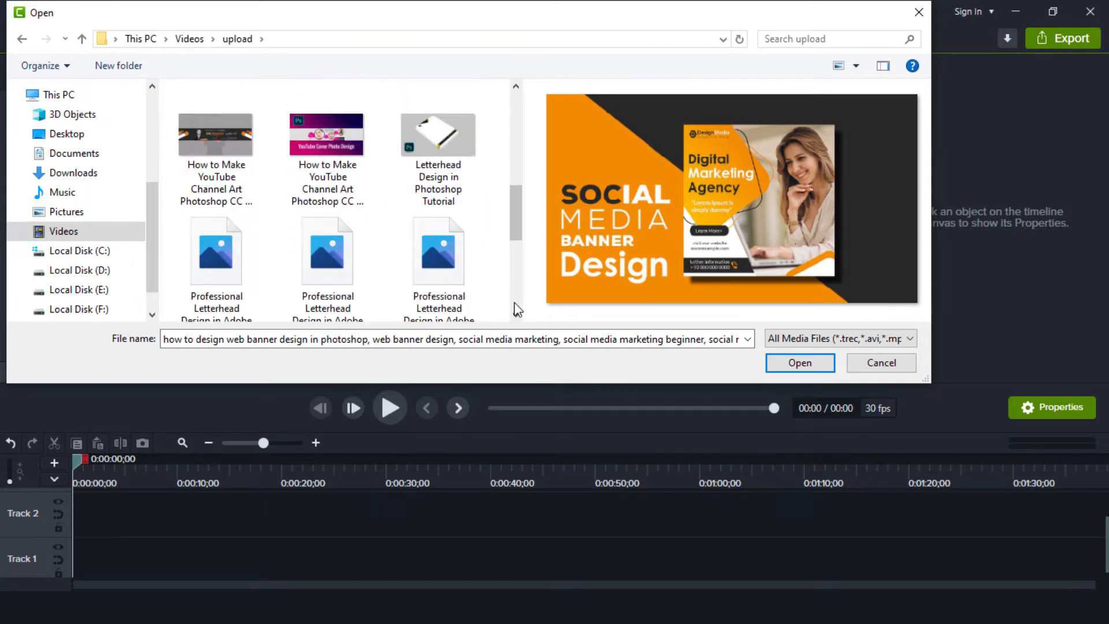
scroll(514, 303, down, 2)
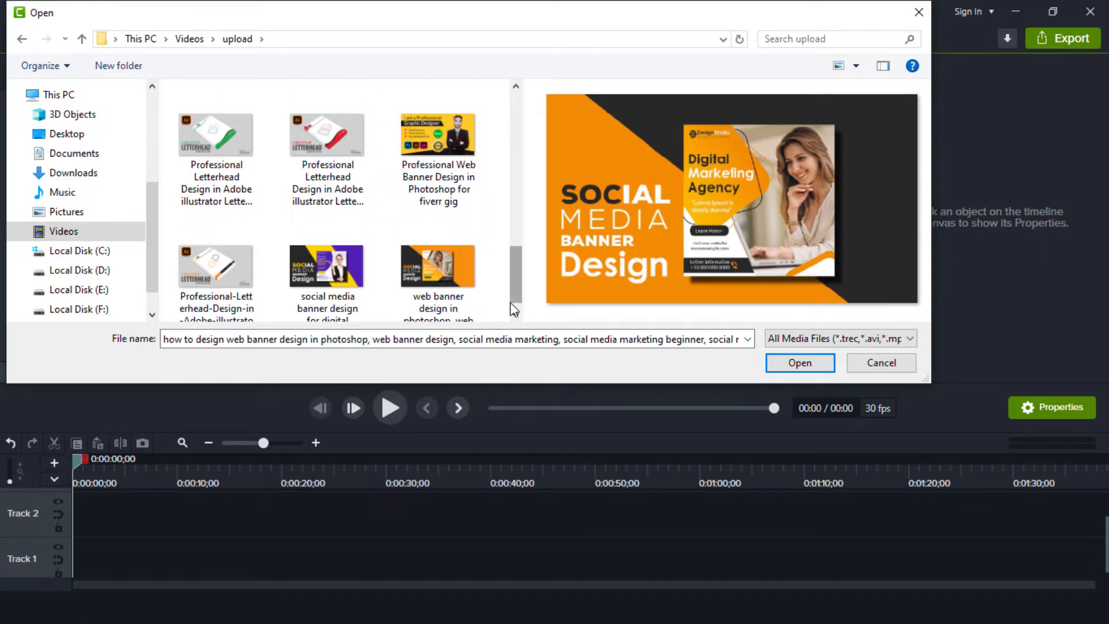
ctrl+click(452, 147)
ctrl+click(349, 279)
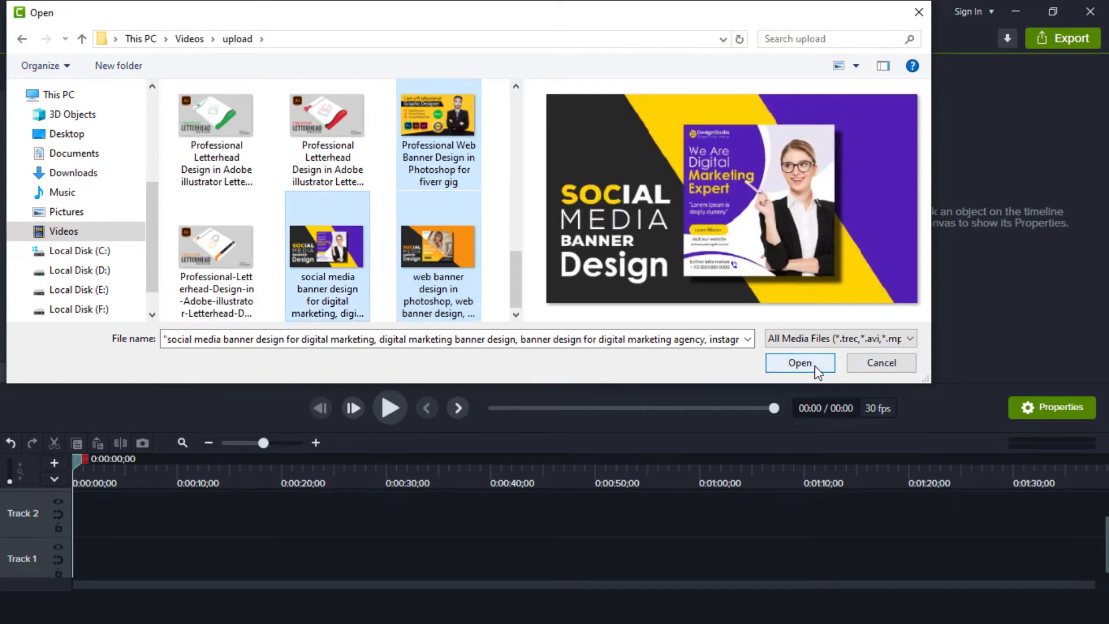
click(800, 363)
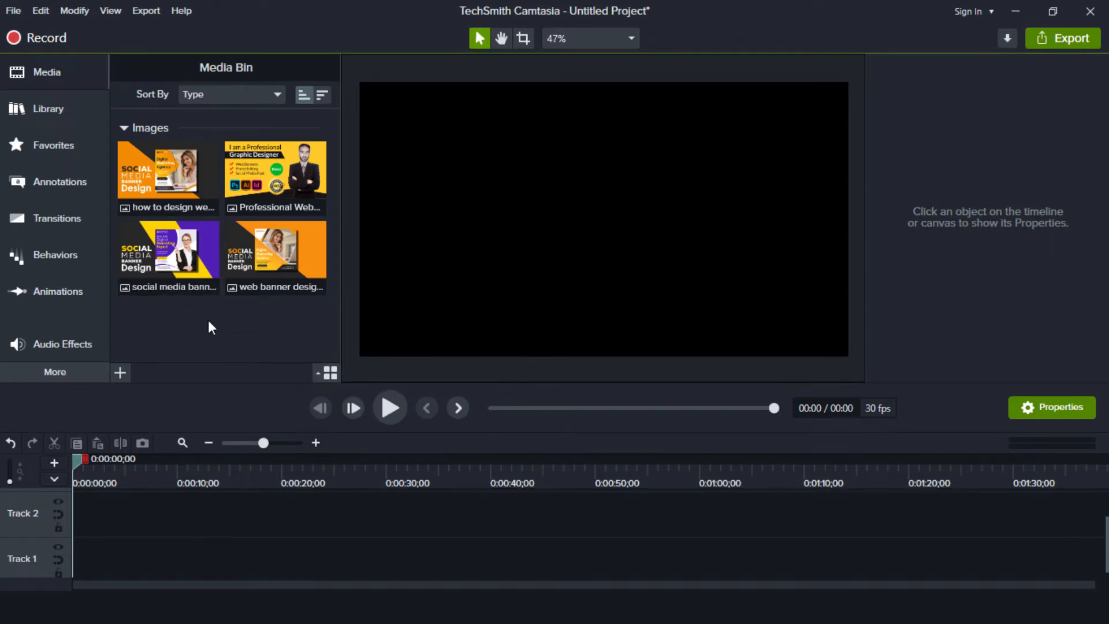
Step: Add all four images in the media bin to the timeline at the playhead
key(ctrl+a)
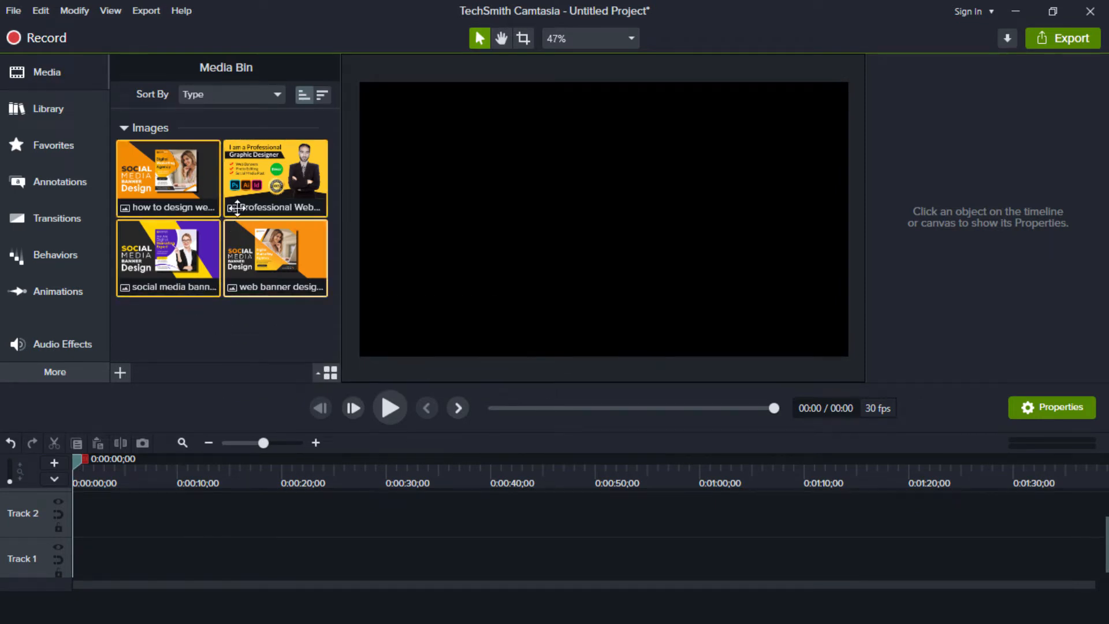
right_click(253, 180)
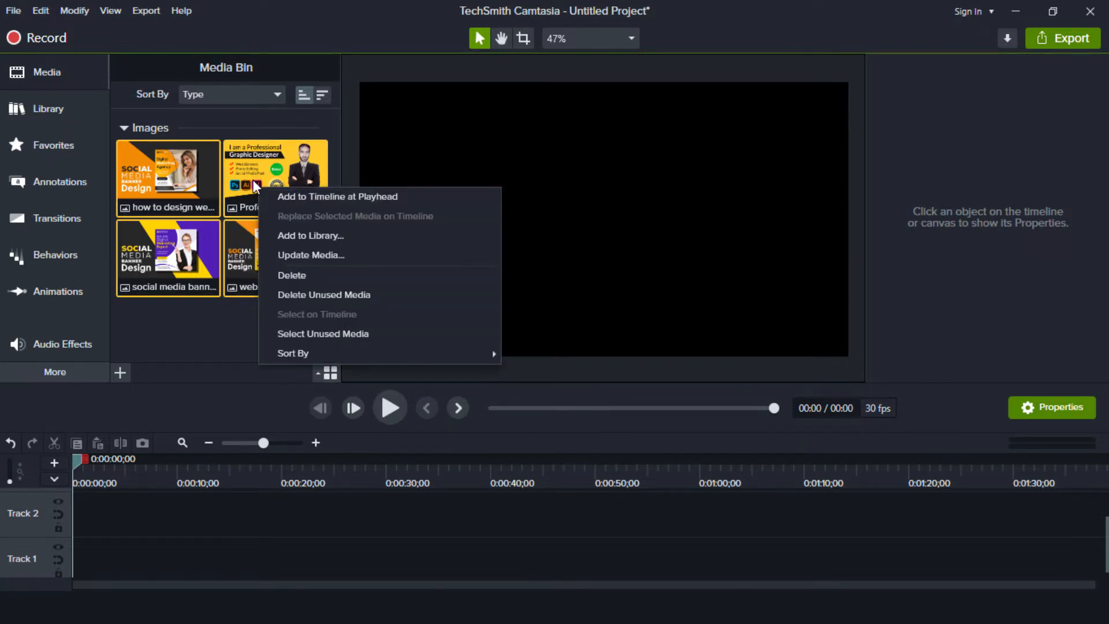
click(298, 200)
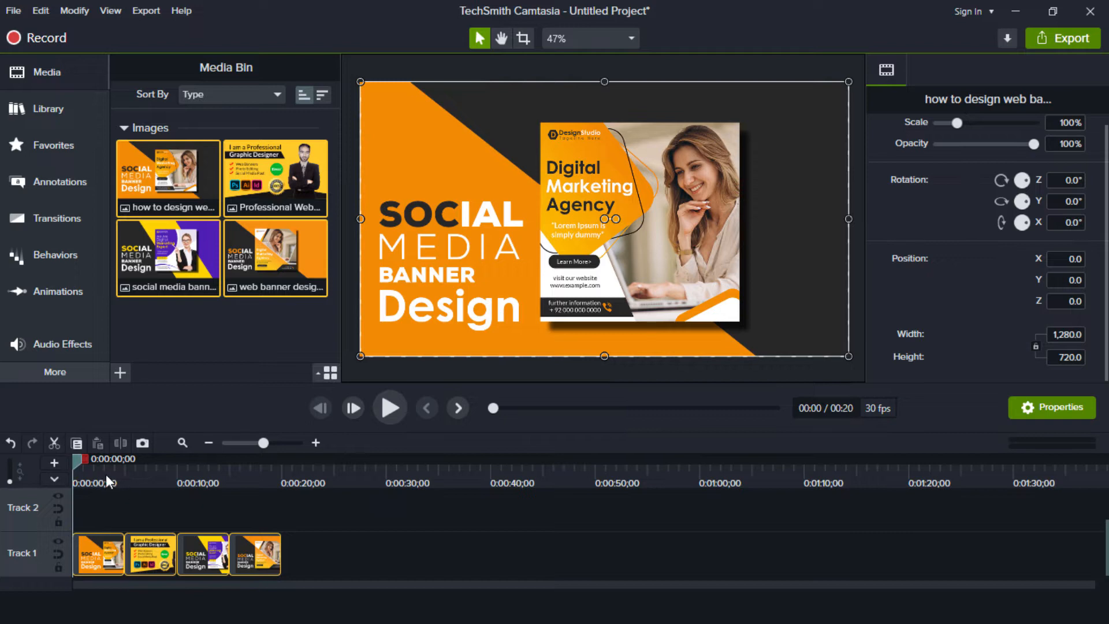
Step: Bring up the transitions library and select the first two image clips on Track 1
click(69, 224)
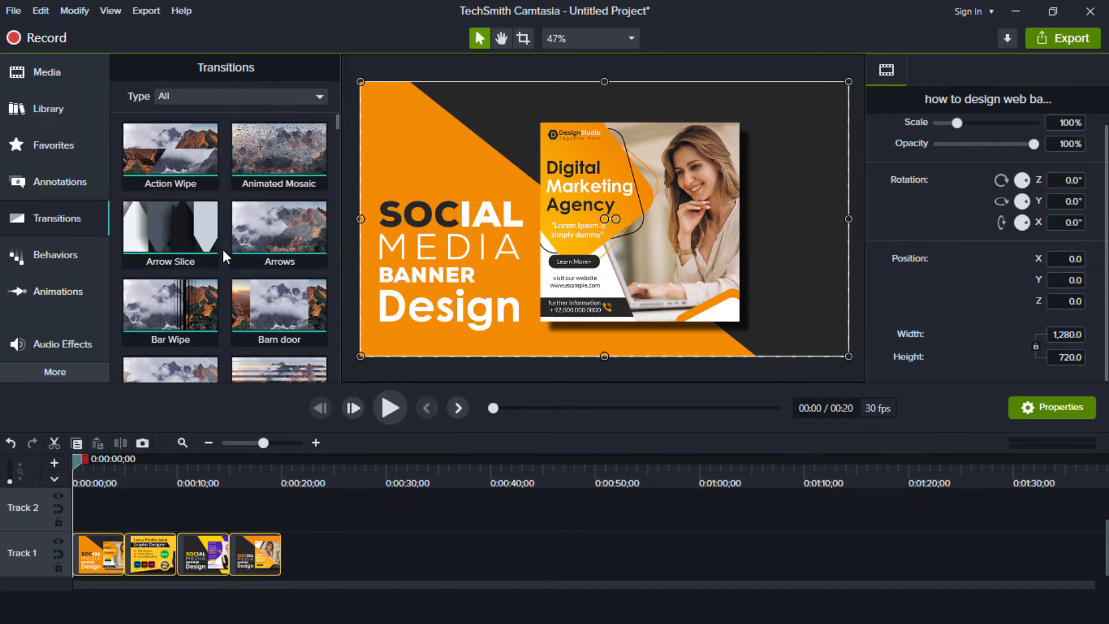
click(272, 231)
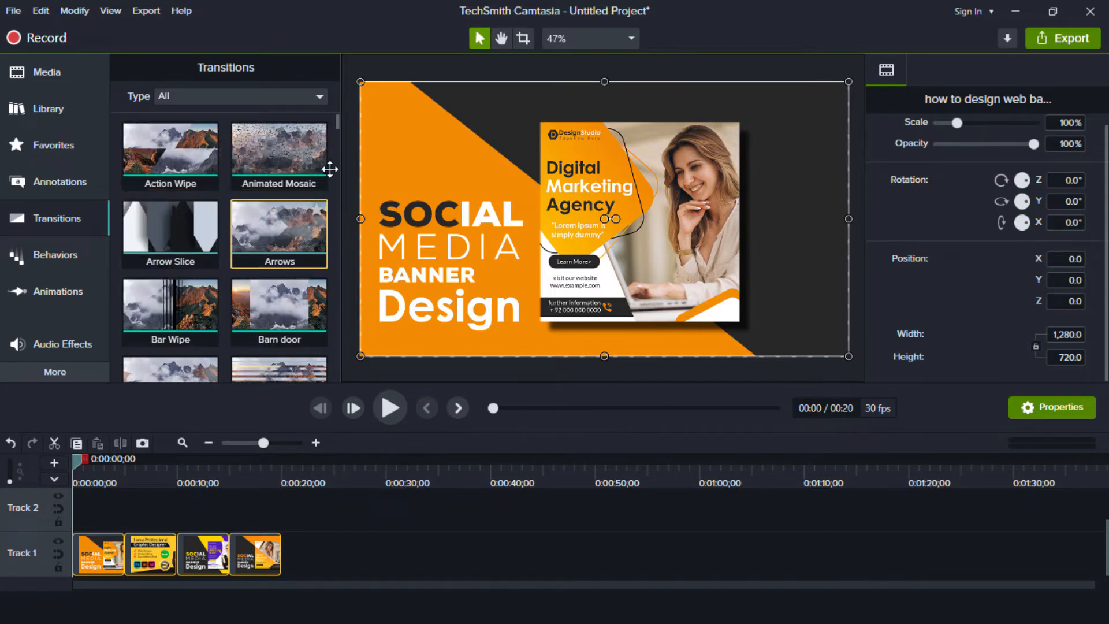
drag(334, 126, 335, 154)
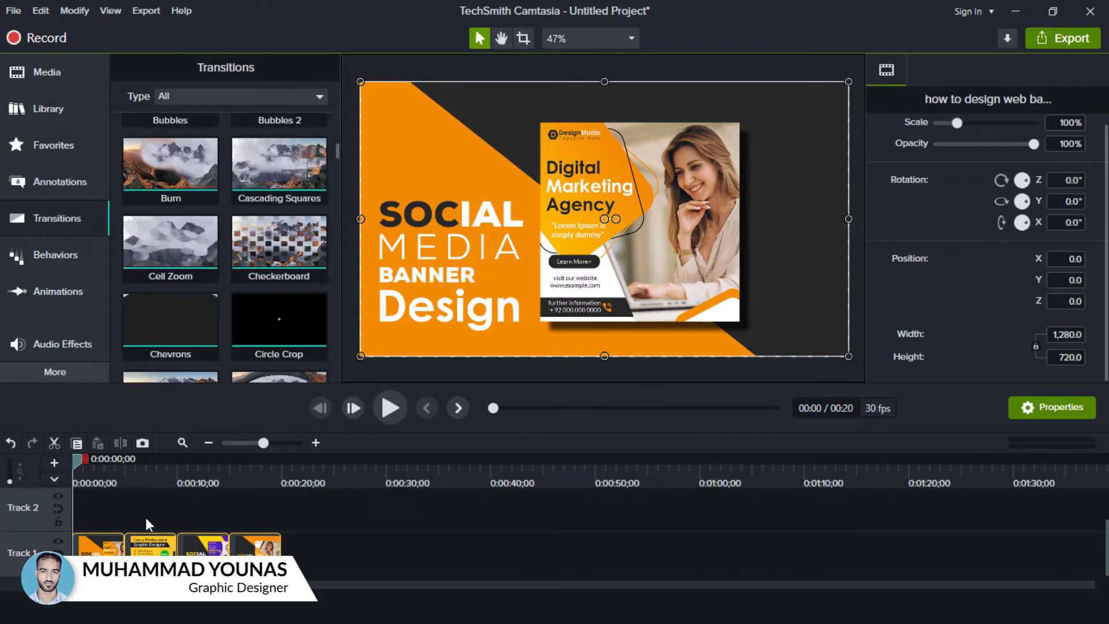
click(123, 508)
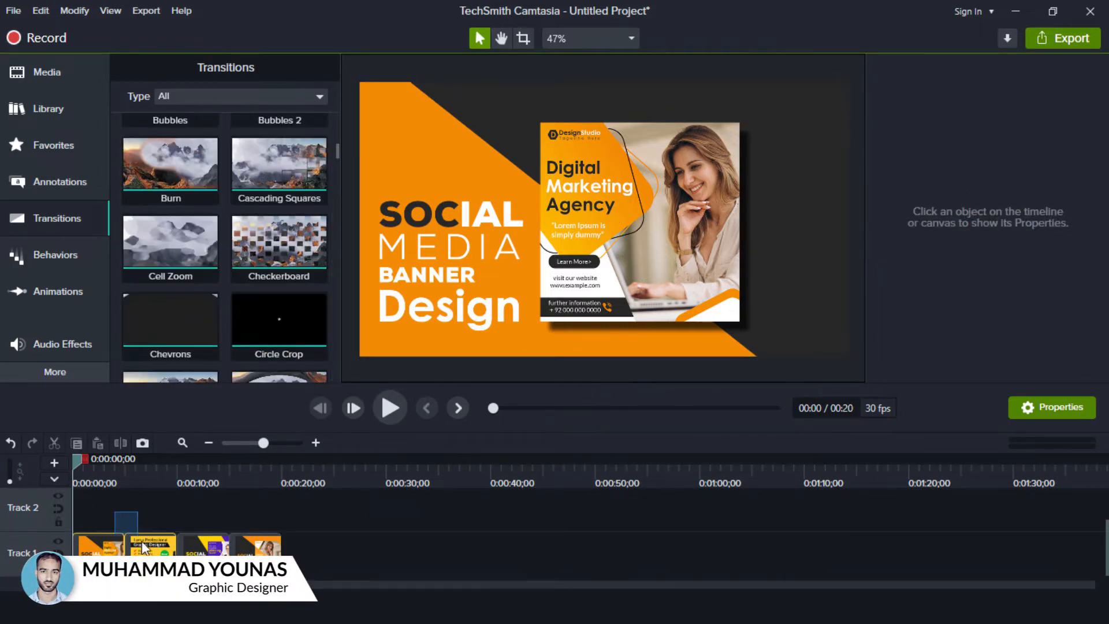
drag(115, 512, 145, 559)
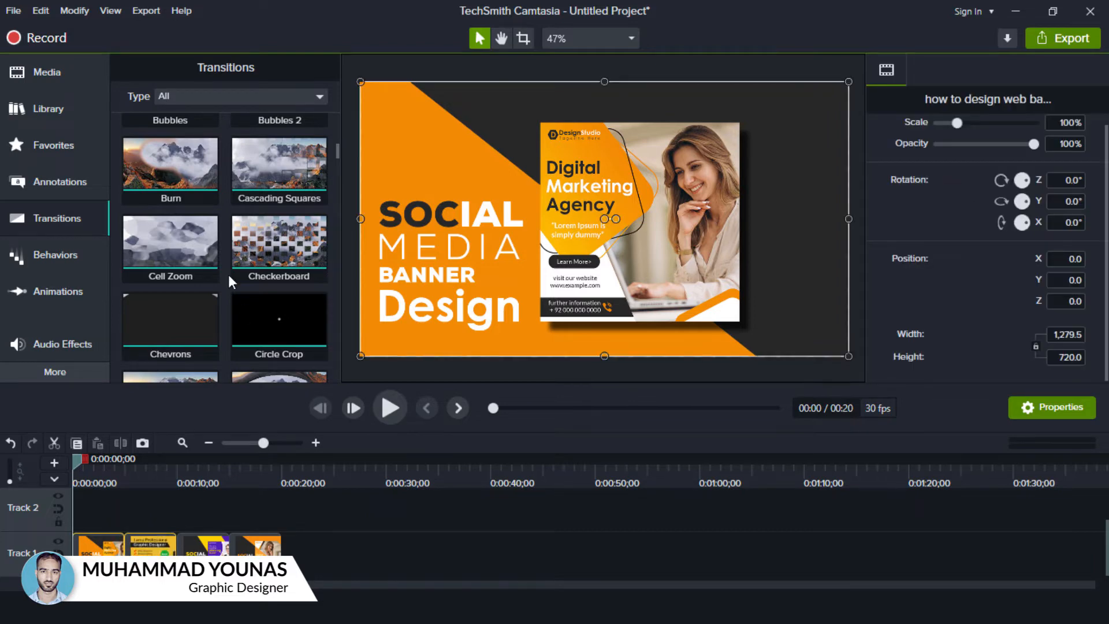
Step: Apply the Fan transition at the cut between the first and second image clips on Track 1
click(337, 236)
click(338, 236)
click(338, 237)
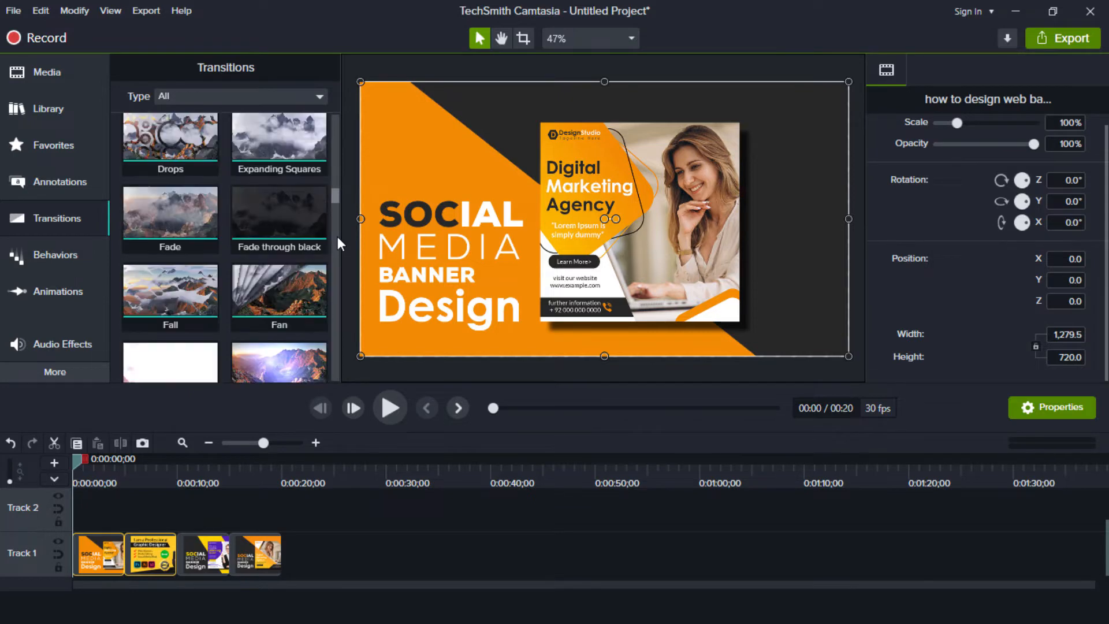
drag(274, 285, 124, 549)
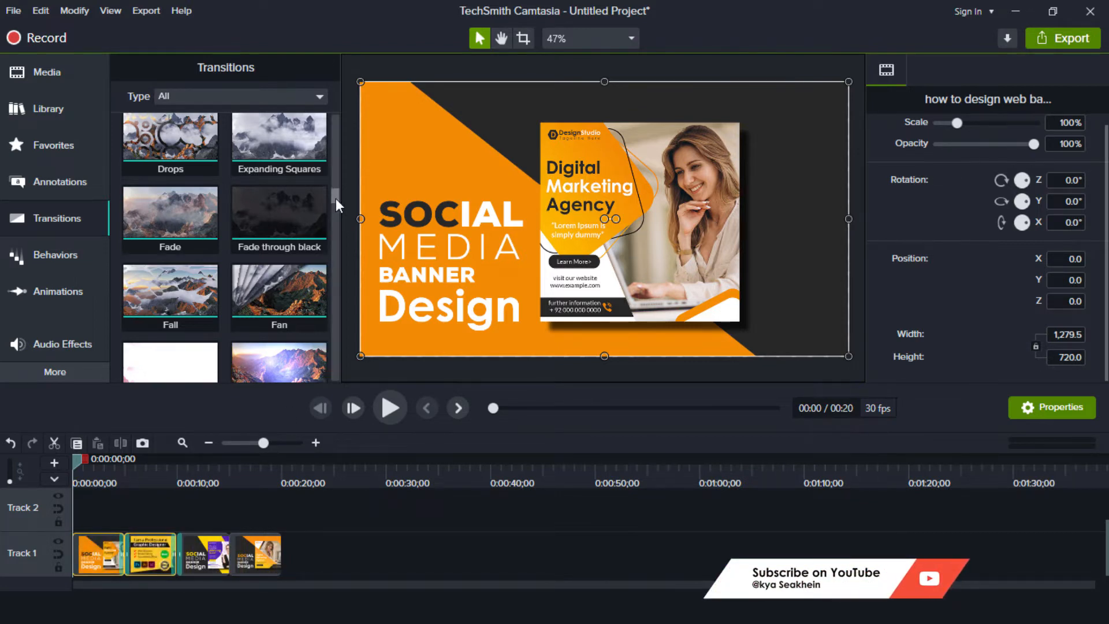
Step: Add another transition between the second and third clips, and Inverted Page Curl between the third and fourth clips
drag(335, 198, 335, 218)
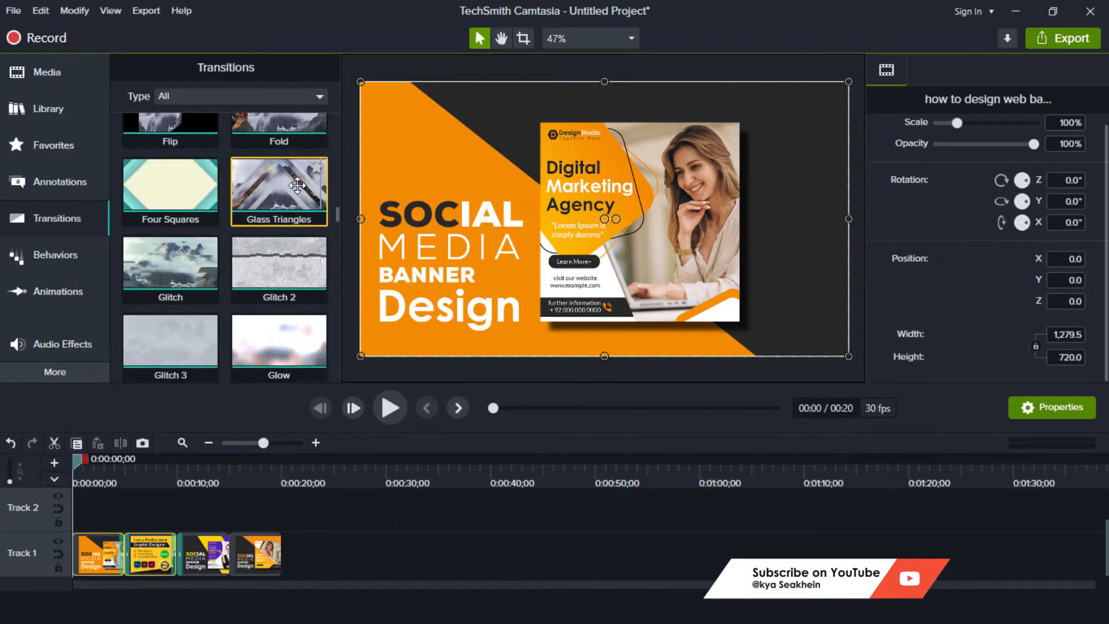
click(275, 199)
drag(269, 247, 182, 554)
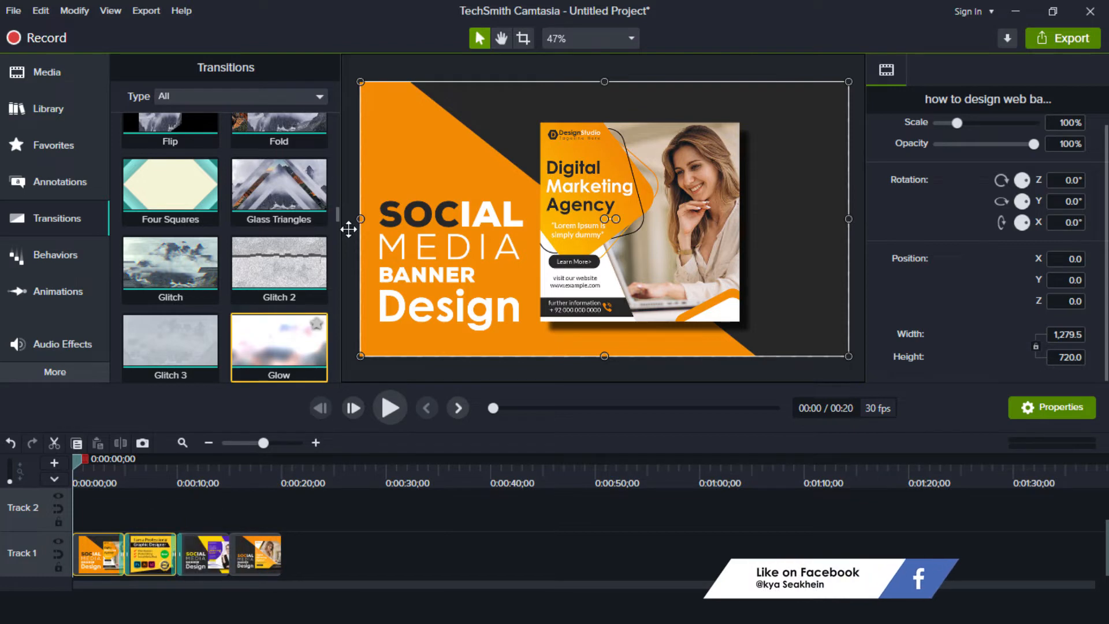
drag(336, 214, 336, 249)
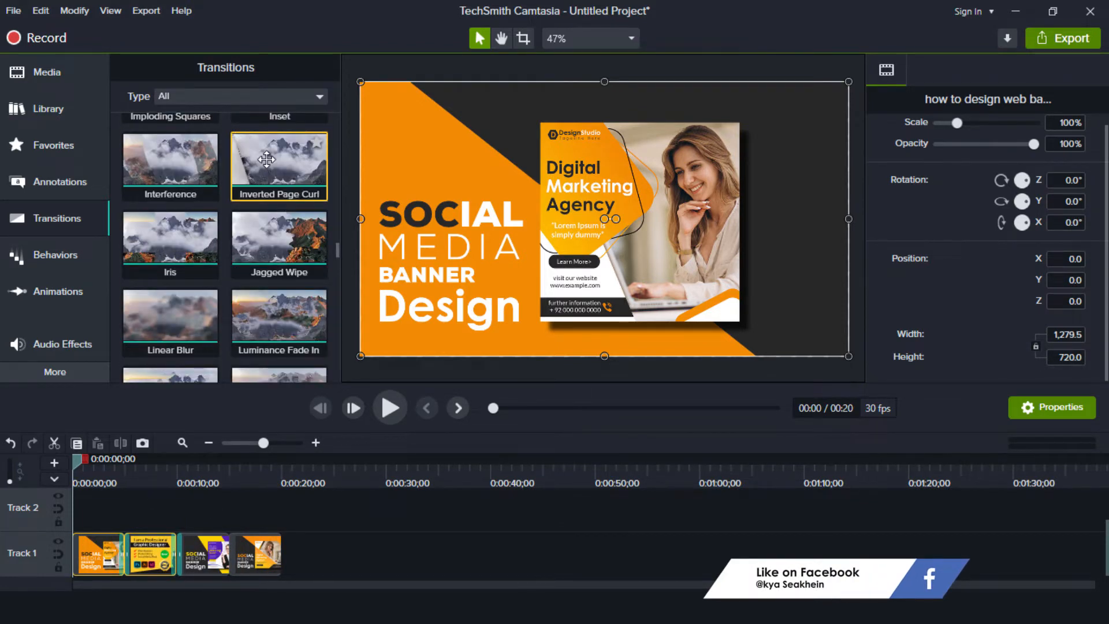
drag(279, 168, 229, 552)
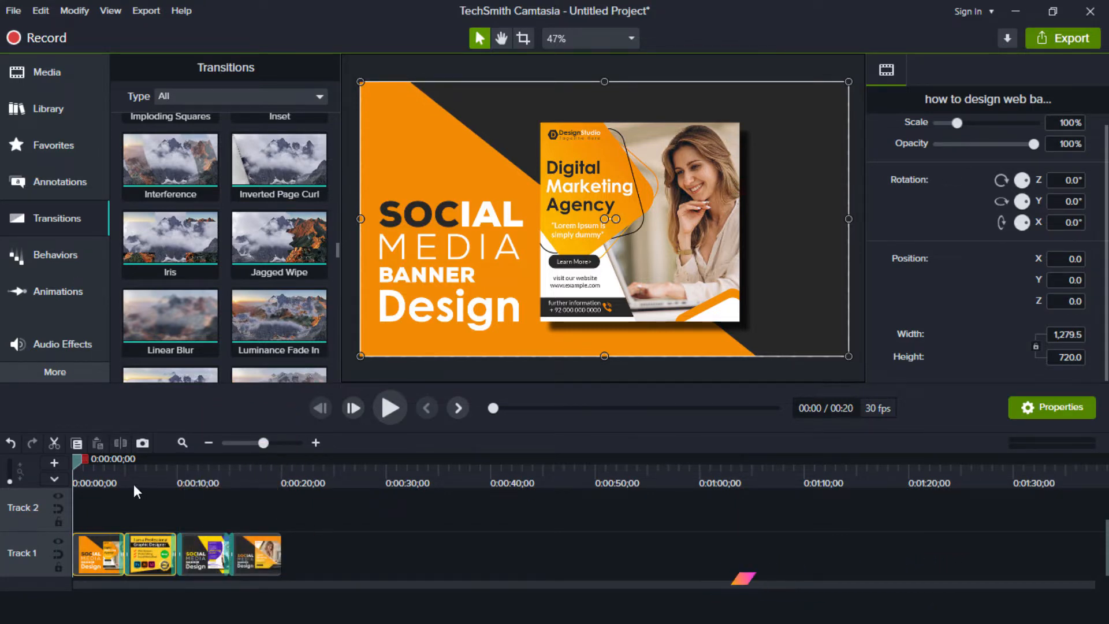
Step: Play the timeline from about 4 seconds to preview the transitions between the clips, pausing at about 14 seconds
click(112, 470)
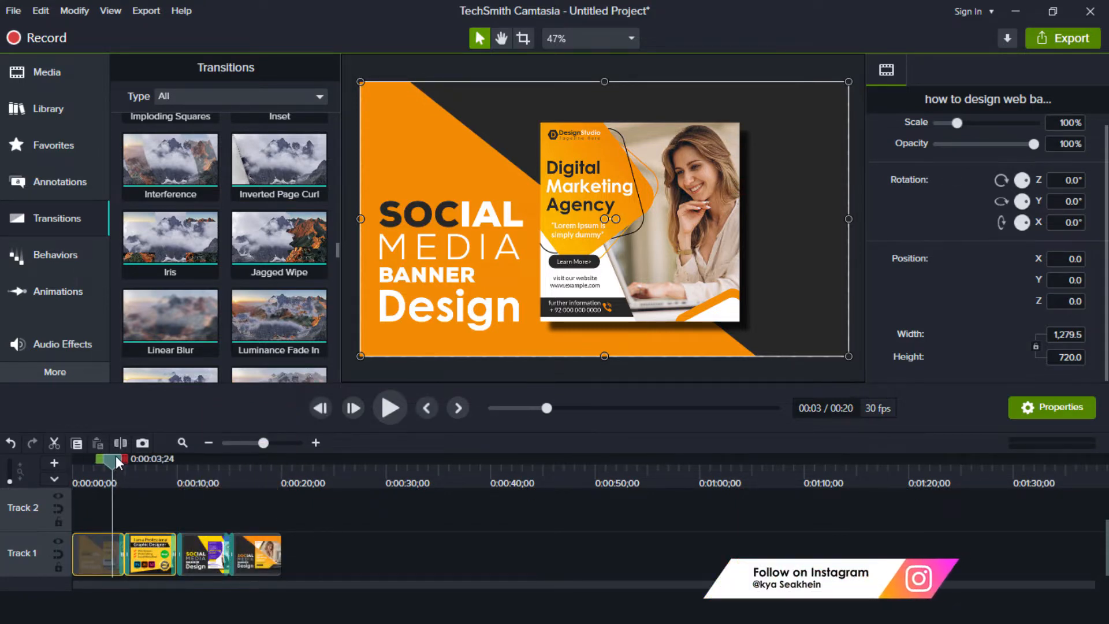
drag(120, 460, 122, 463)
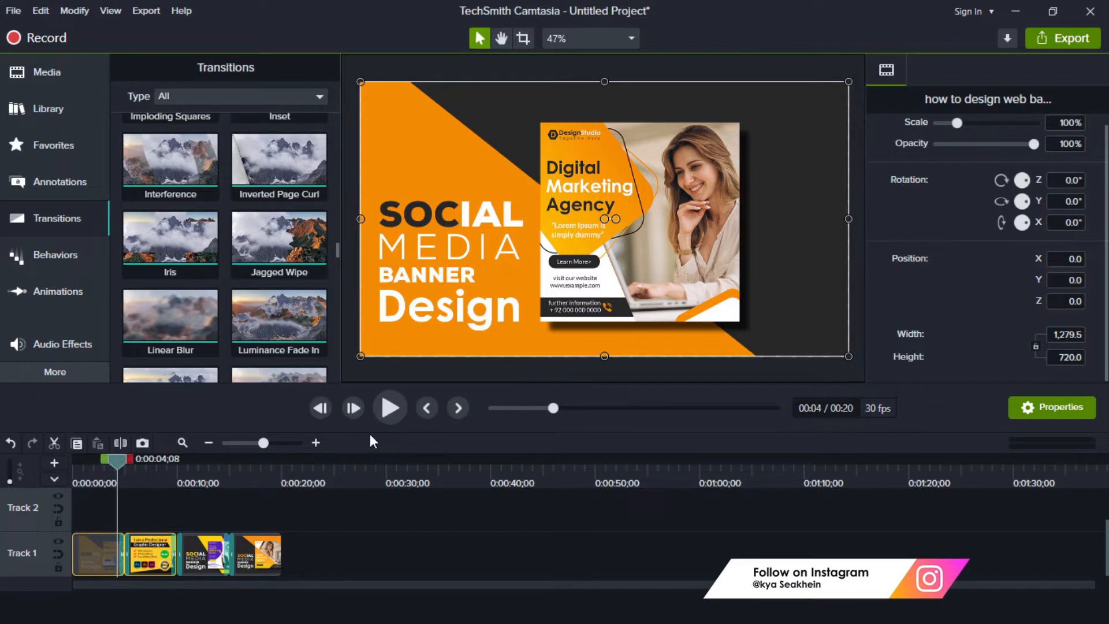
click(394, 411)
click(394, 411)
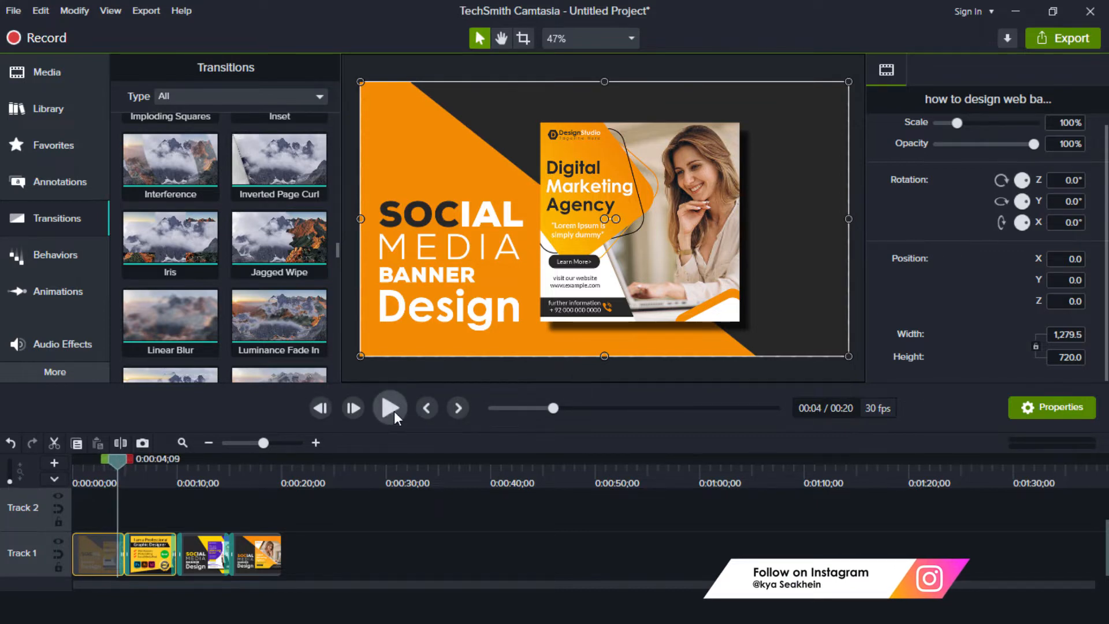
click(394, 411)
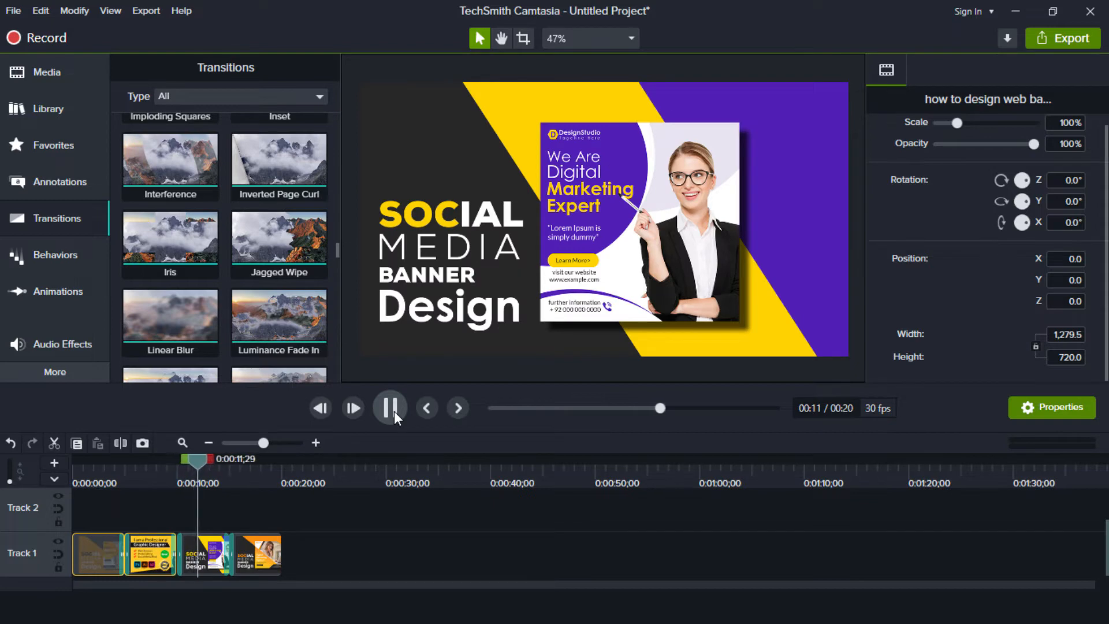
click(391, 408)
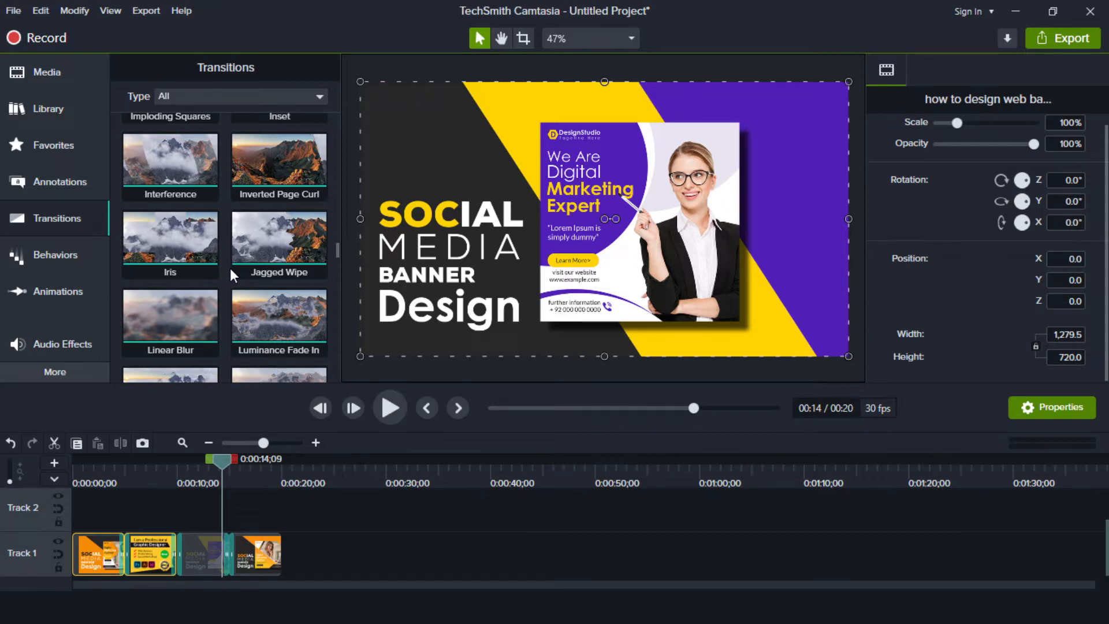
Step: Look through the visual effects library and return to the imported images in the media bin
click(78, 372)
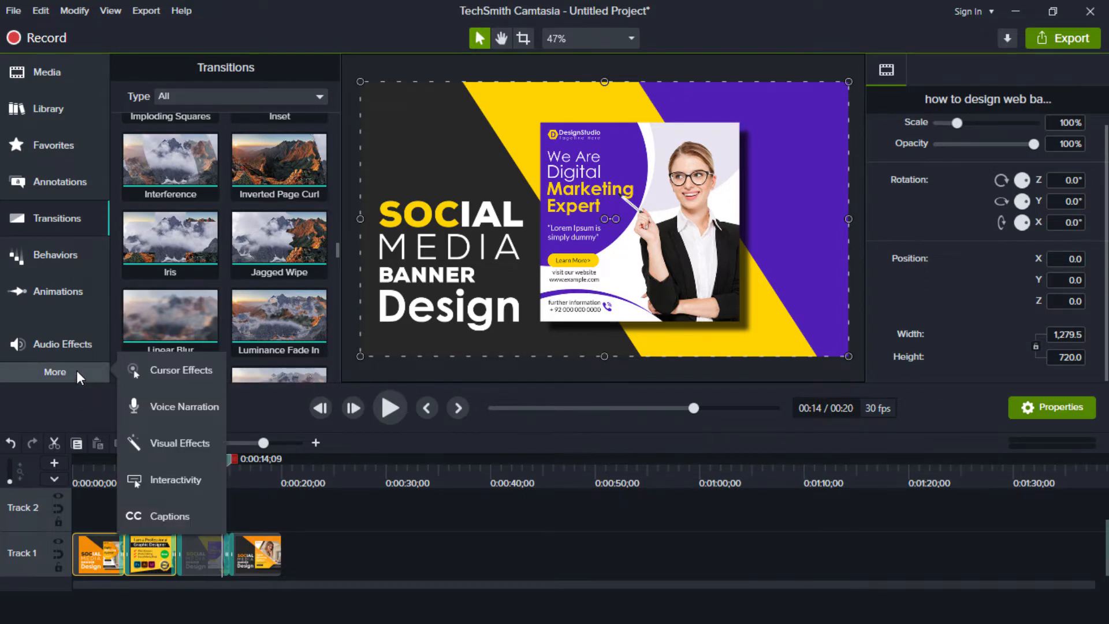
click(192, 443)
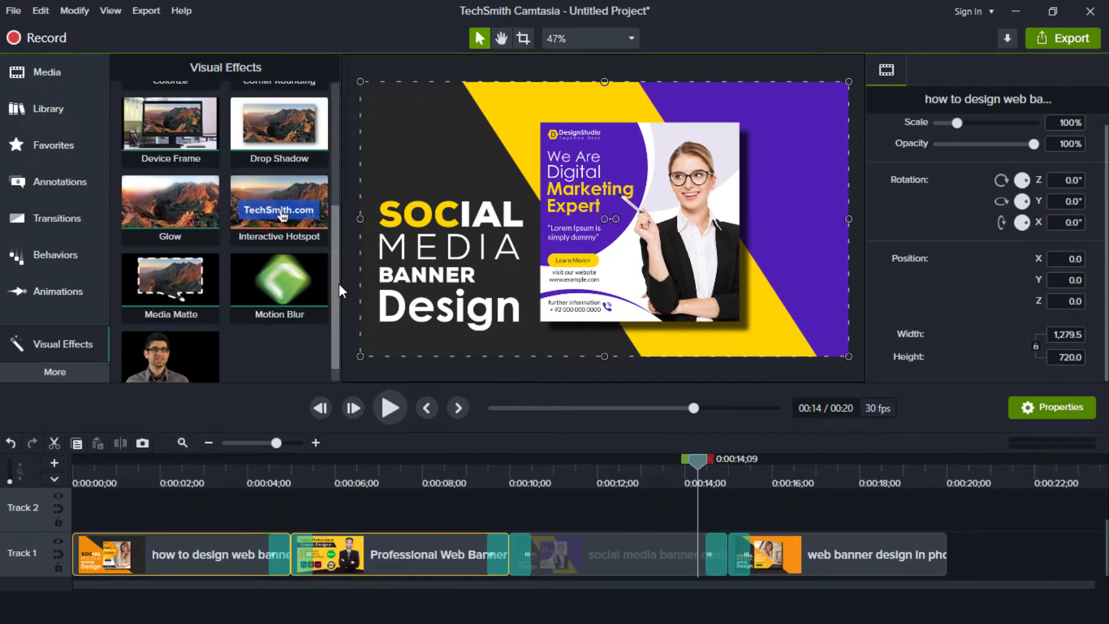
drag(338, 285, 341, 207)
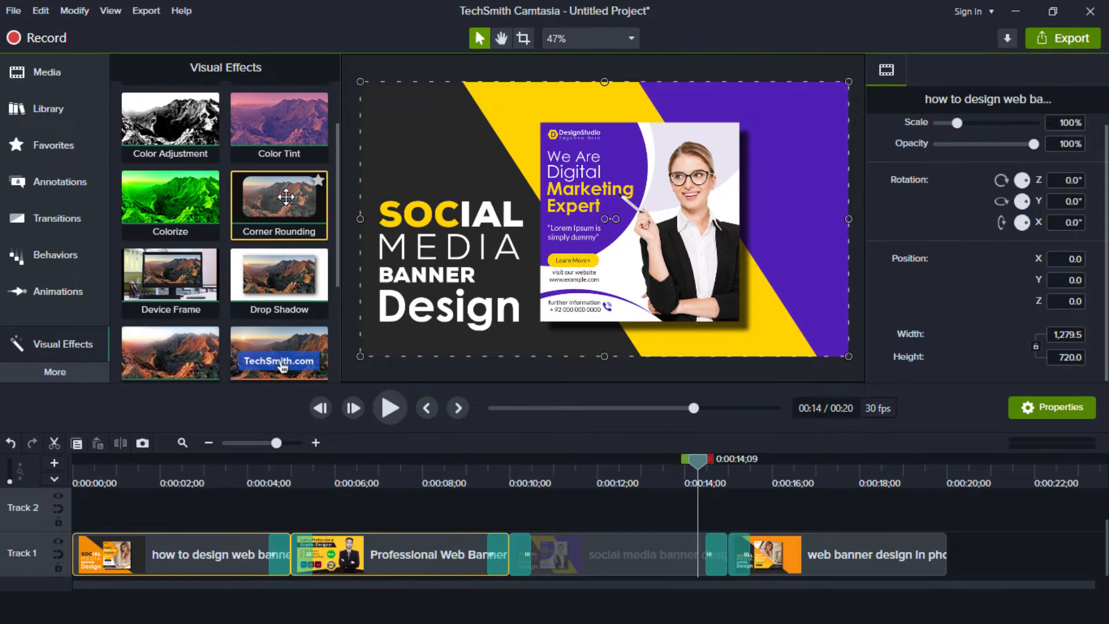
click(62, 76)
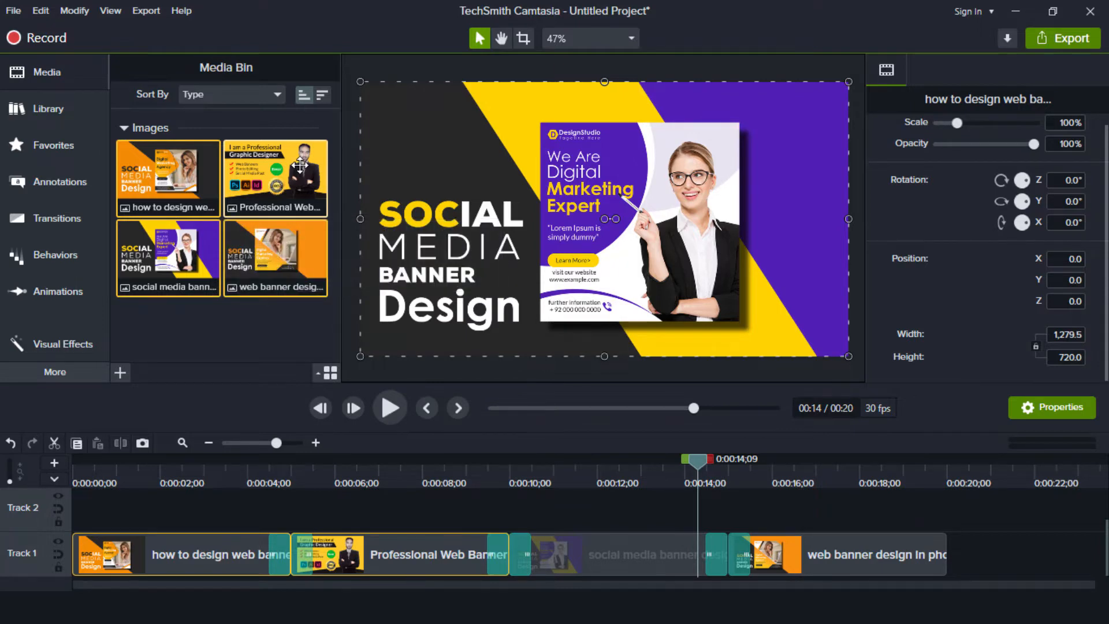
Step: Place a solid white rectangle annotation on Track 2 above the Professional Web Banner clip
click(51, 185)
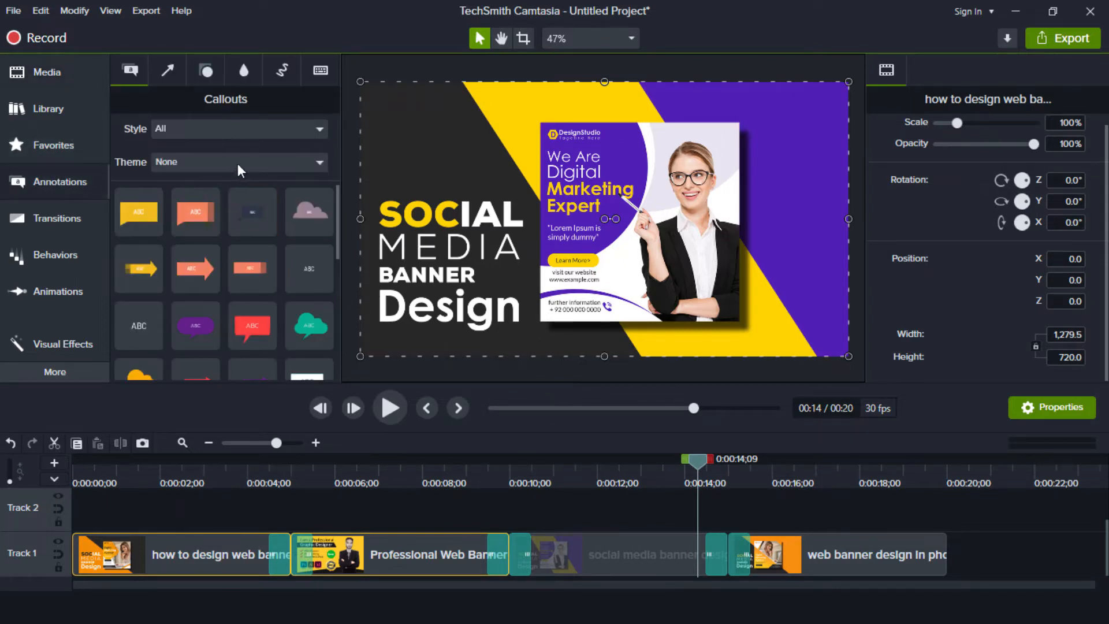
click(205, 64)
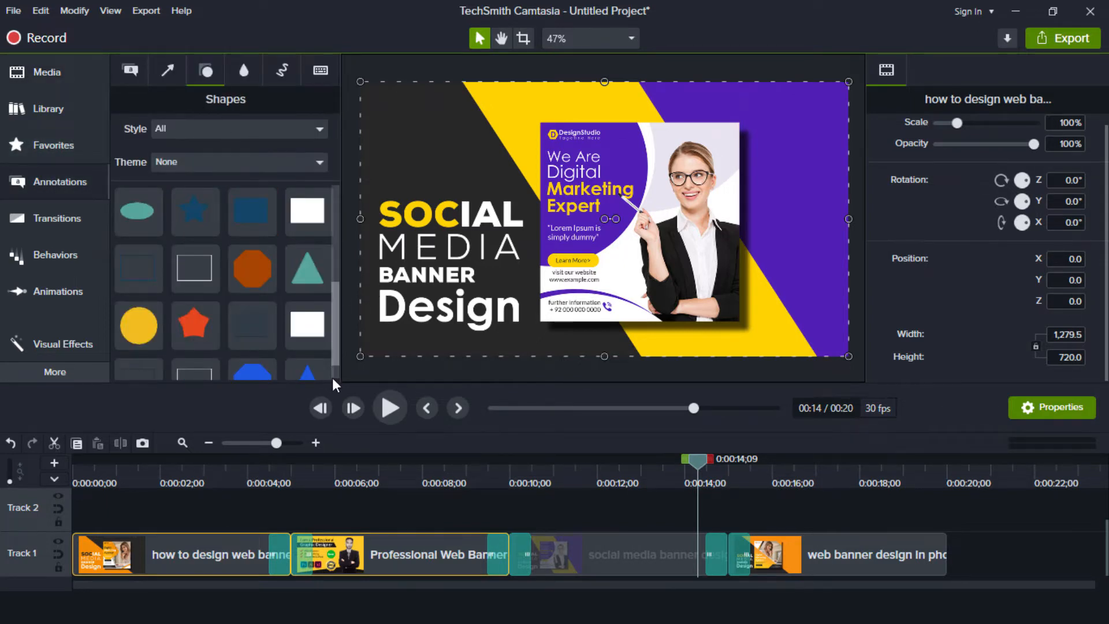
drag(304, 224, 294, 513)
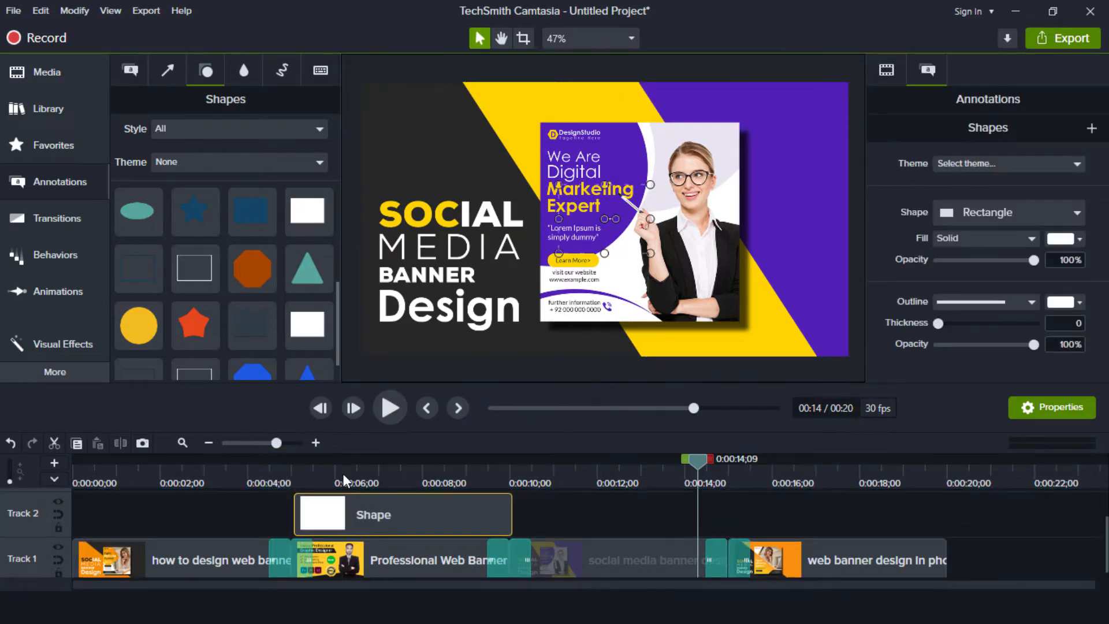
Step: Show the frame at about 6 seconds and widen the white rectangle in both directions to about 704 by 180
click(343, 475)
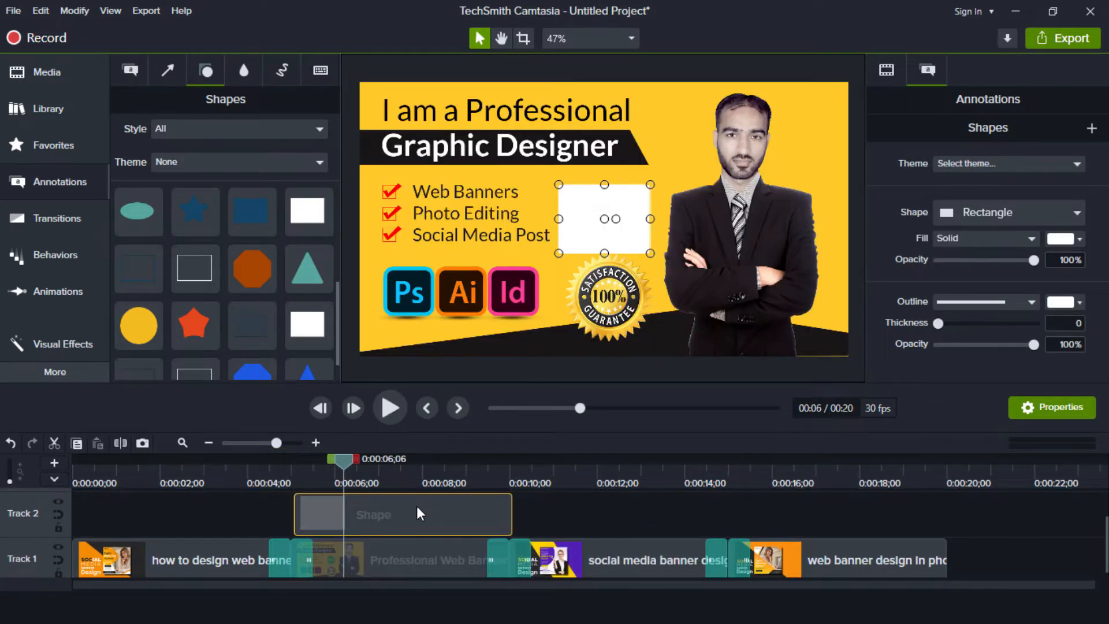
drag(558, 219, 465, 234)
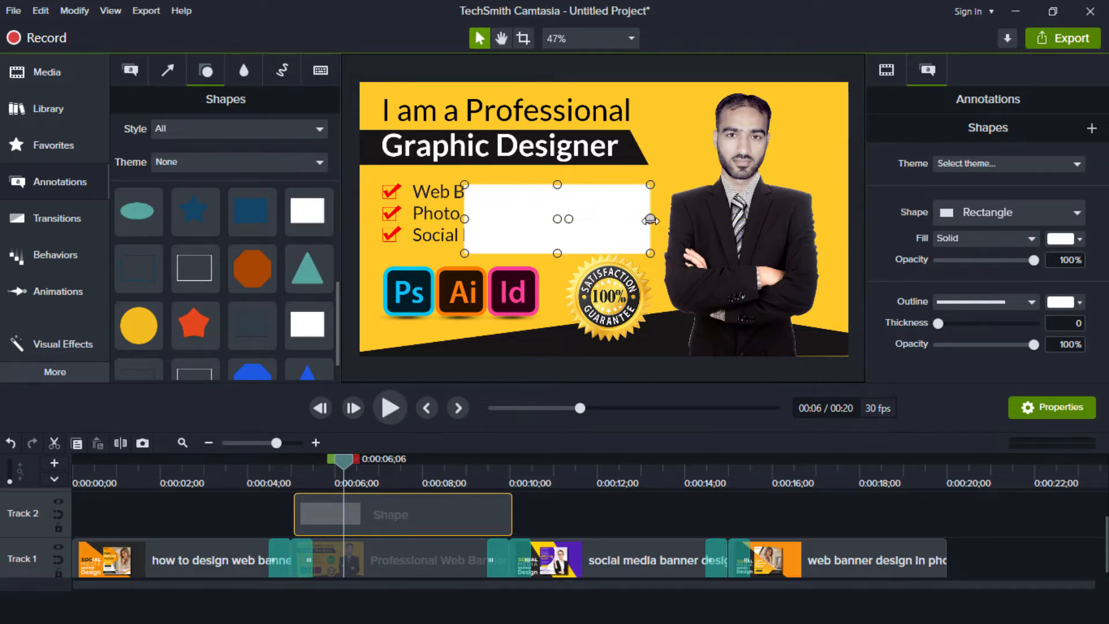
drag(650, 220, 733, 220)
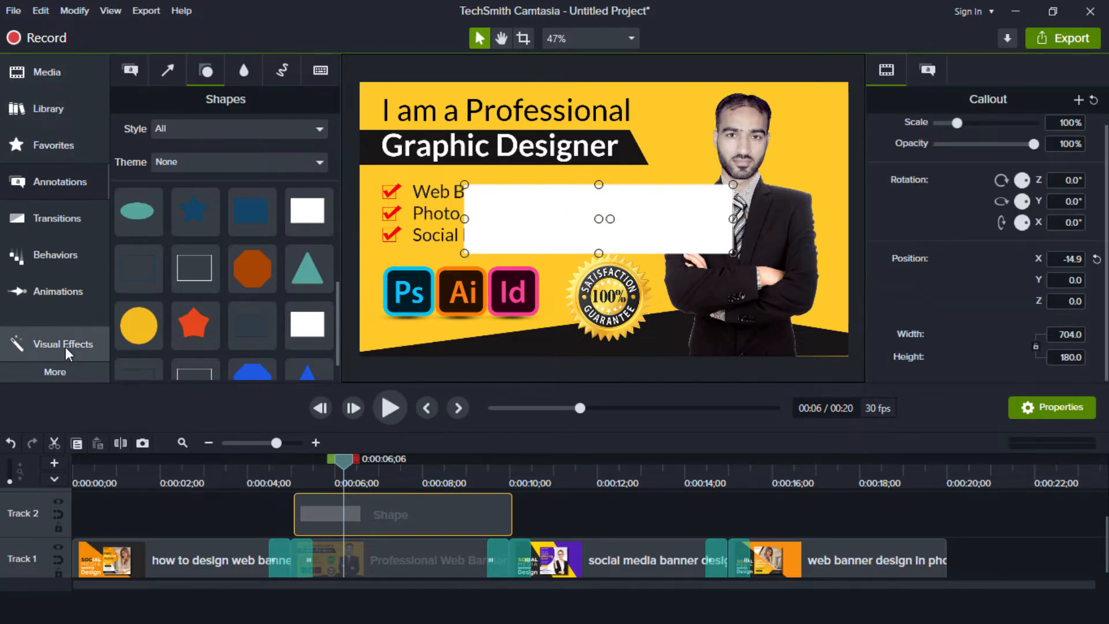
Step: Apply the Corner Rounding effect to the white rectangle, limited to its top-right and bottom-left corners with a radius of 164
click(65, 347)
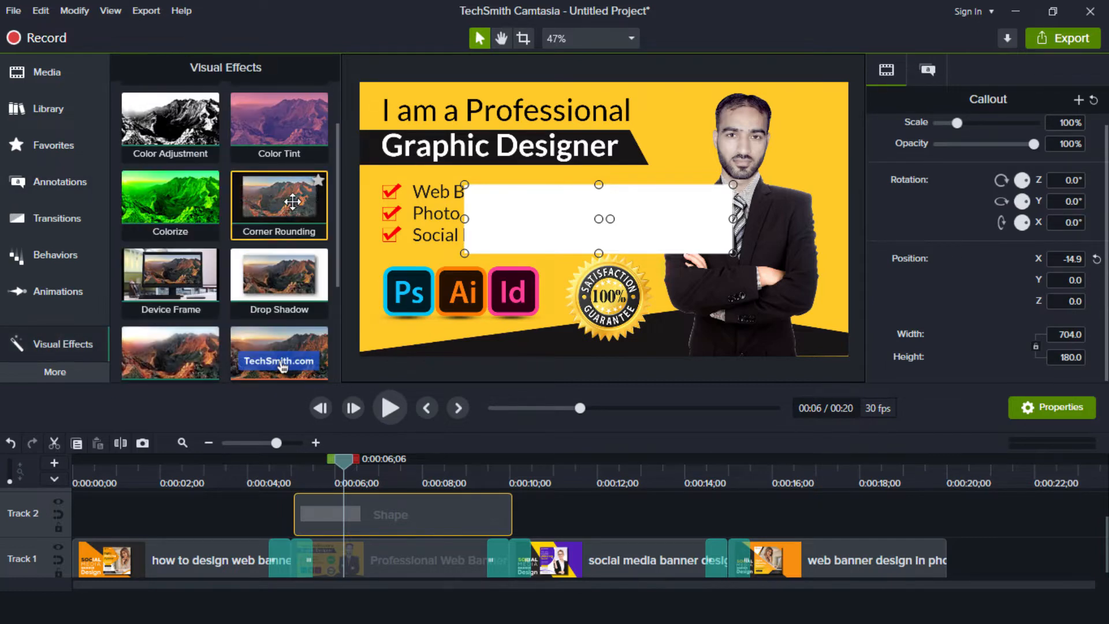
drag(292, 201, 383, 503)
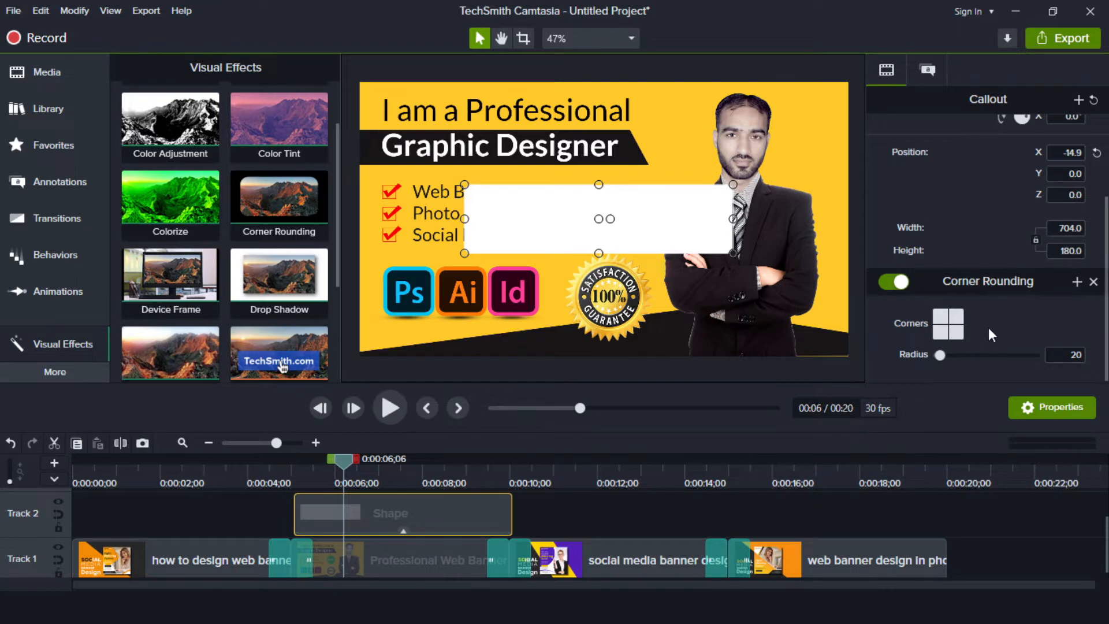
click(956, 334)
drag(943, 357, 957, 361)
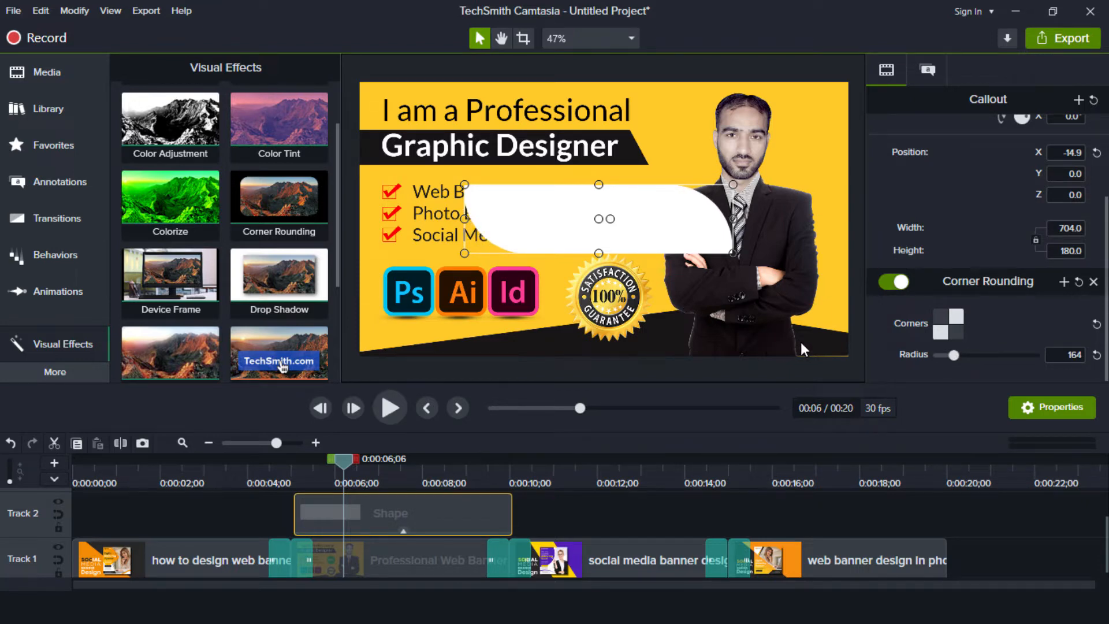
Step: Round all four corners of the white rectangle with a radius of 88 and scale the shape down slightly
click(958, 335)
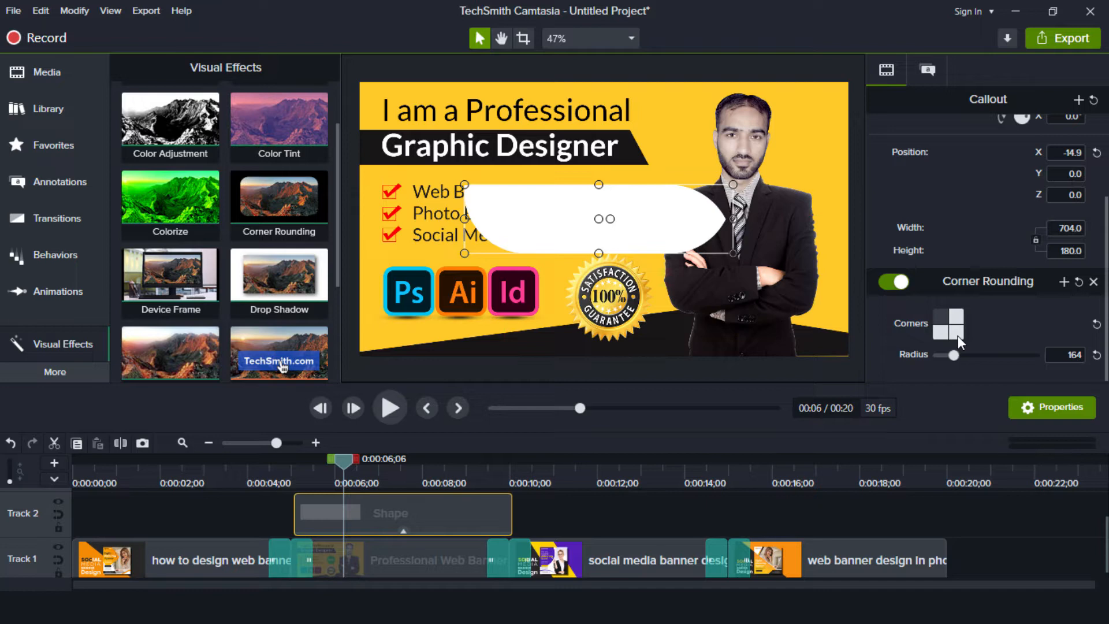
click(940, 320)
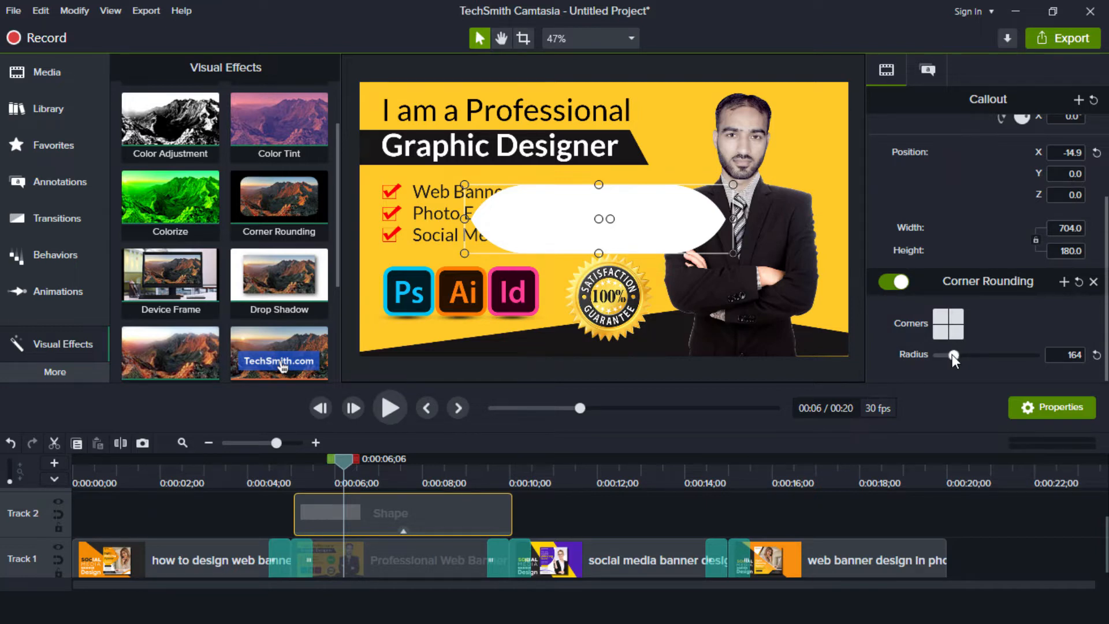
drag(953, 354, 944, 356)
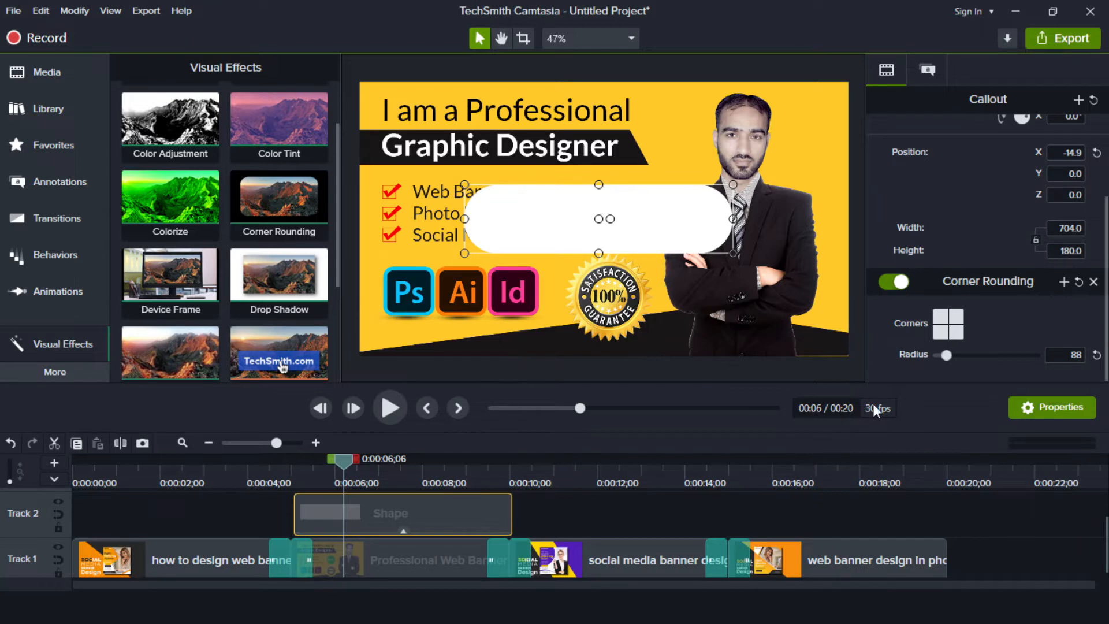
scroll(1105, 240, up, 3)
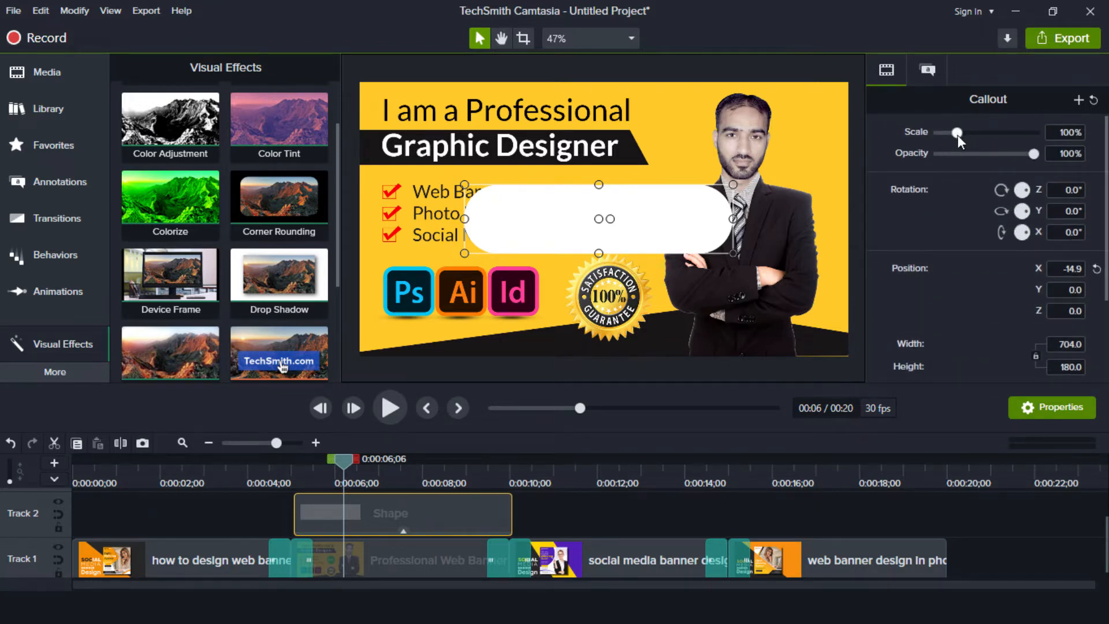
drag(958, 134, 955, 134)
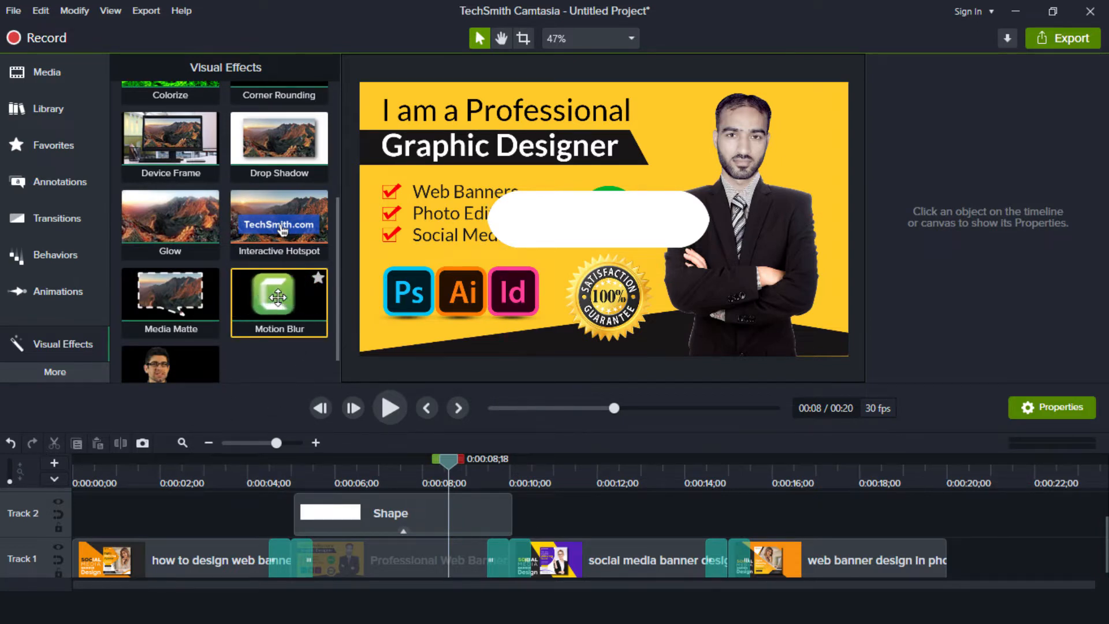
Step: Place the purple arrow callout on Track 3 above the social media banner clip and show the frame at about 11 seconds
click(74, 183)
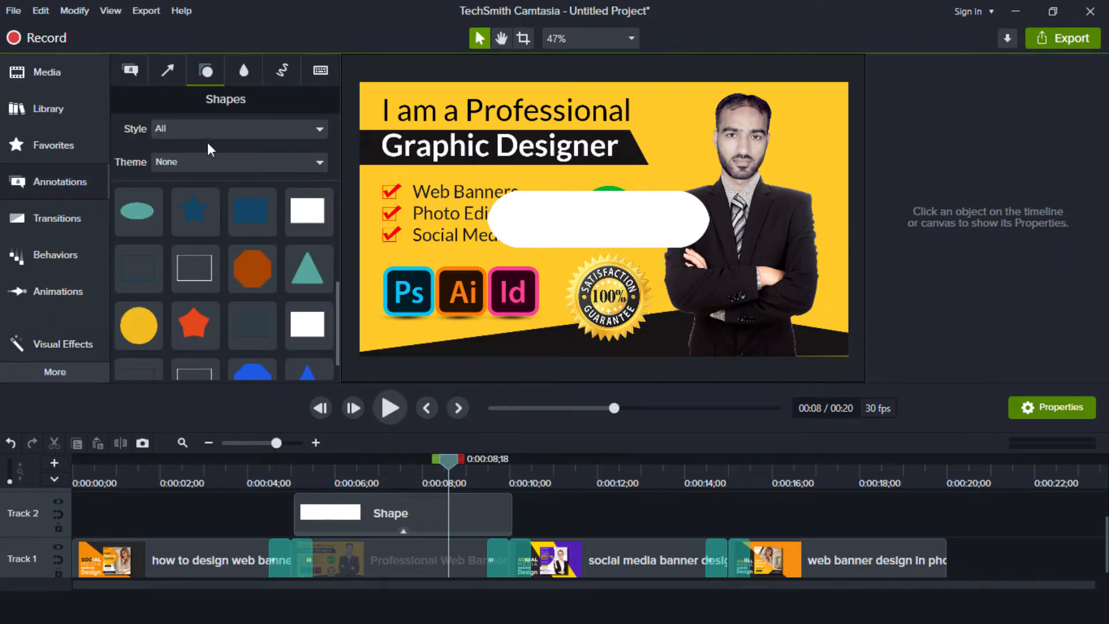
click(133, 65)
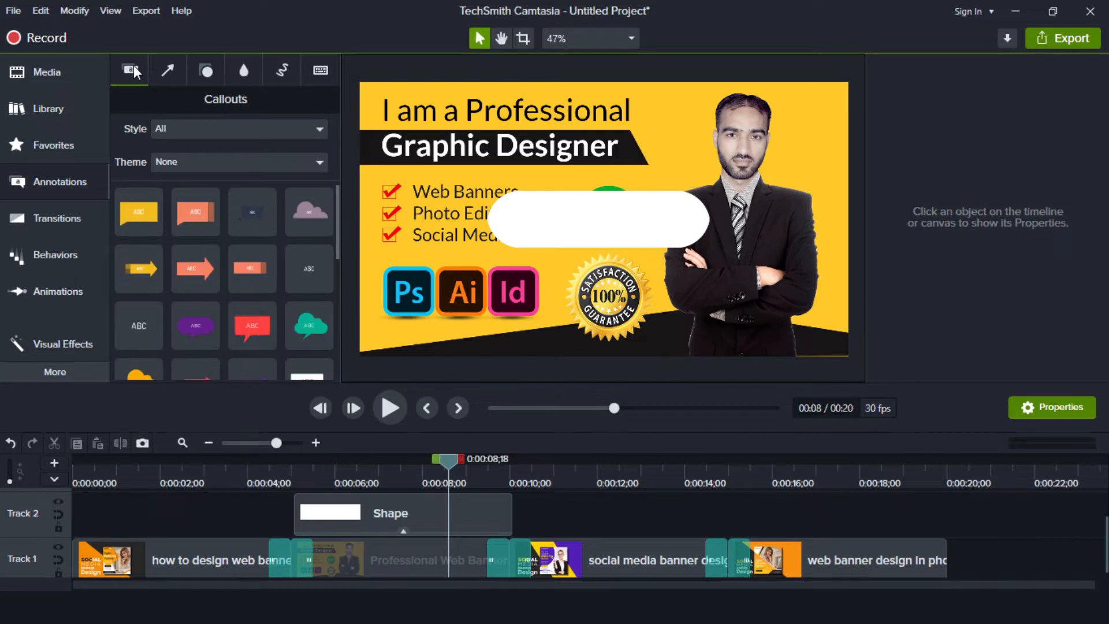
drag(335, 237, 341, 300)
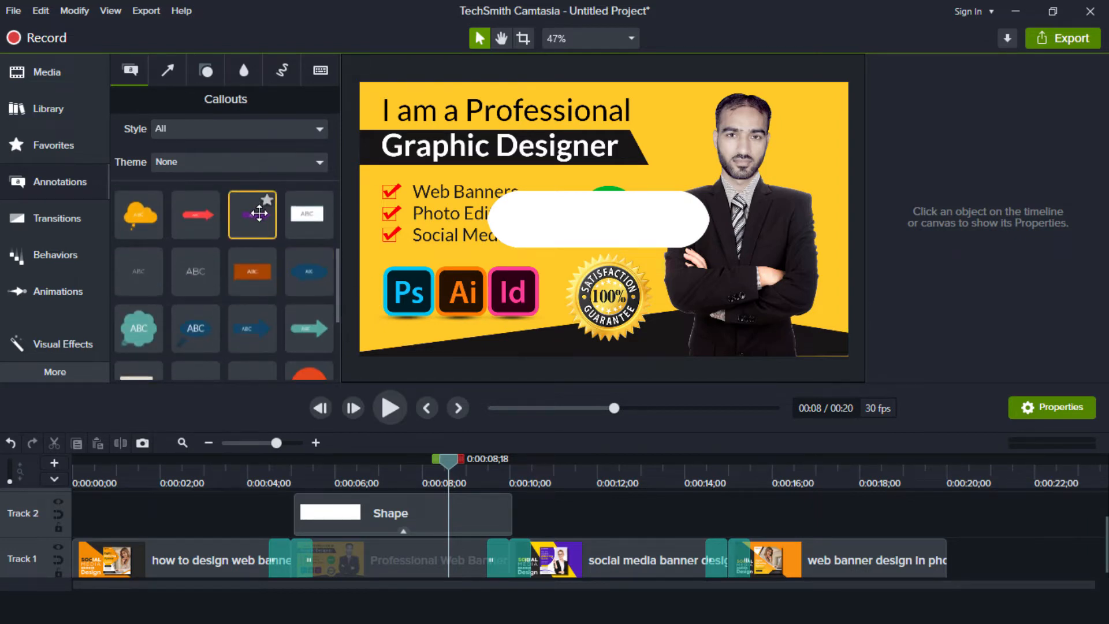
drag(252, 212, 540, 511)
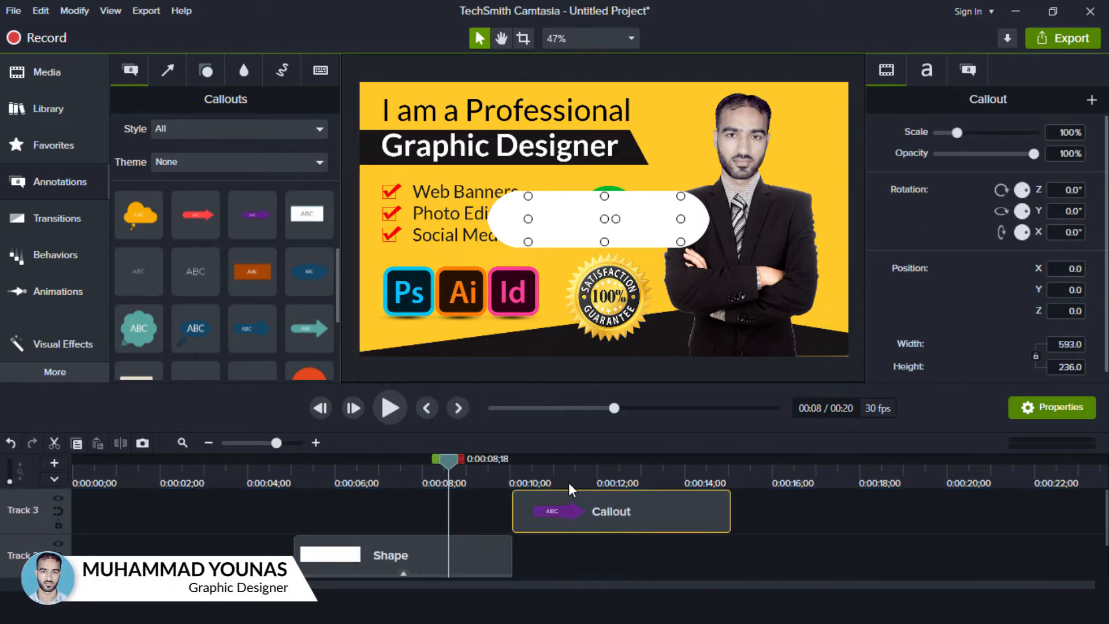
click(569, 483)
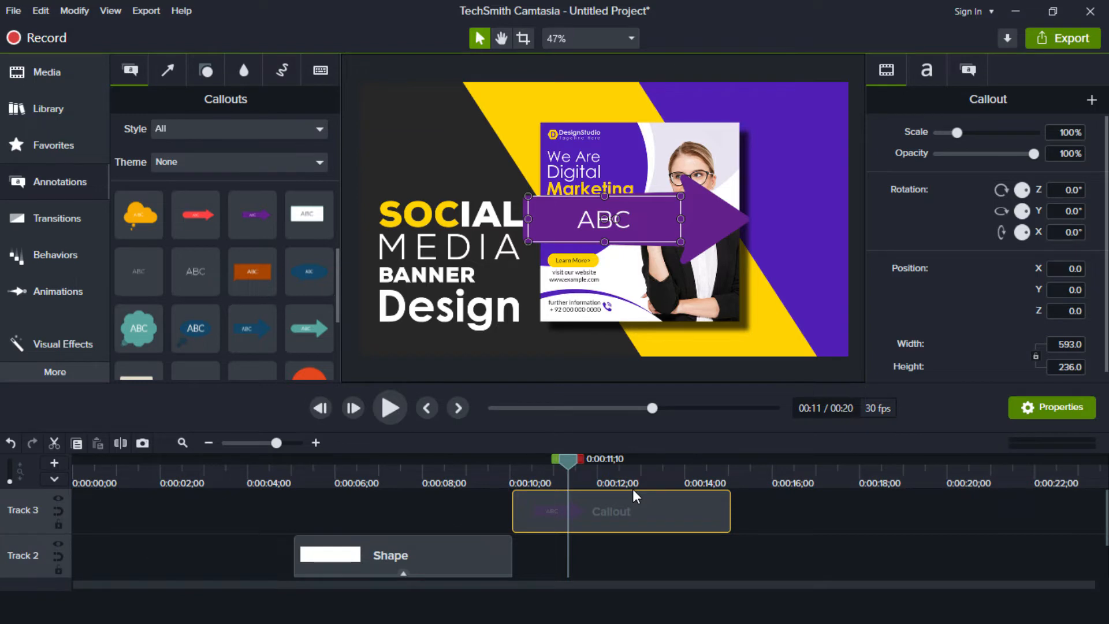
Step: Add a Custom animation to the arrow callout on Track 3 and show the frame at the animation's end, about 12.5 seconds
click(67, 290)
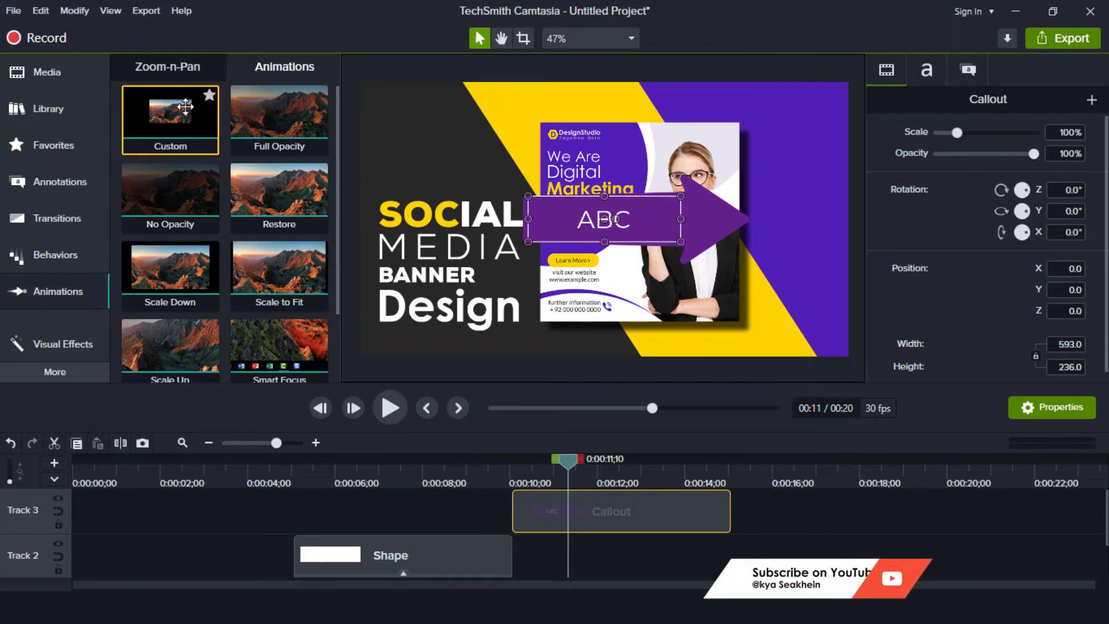
drag(214, 122, 617, 512)
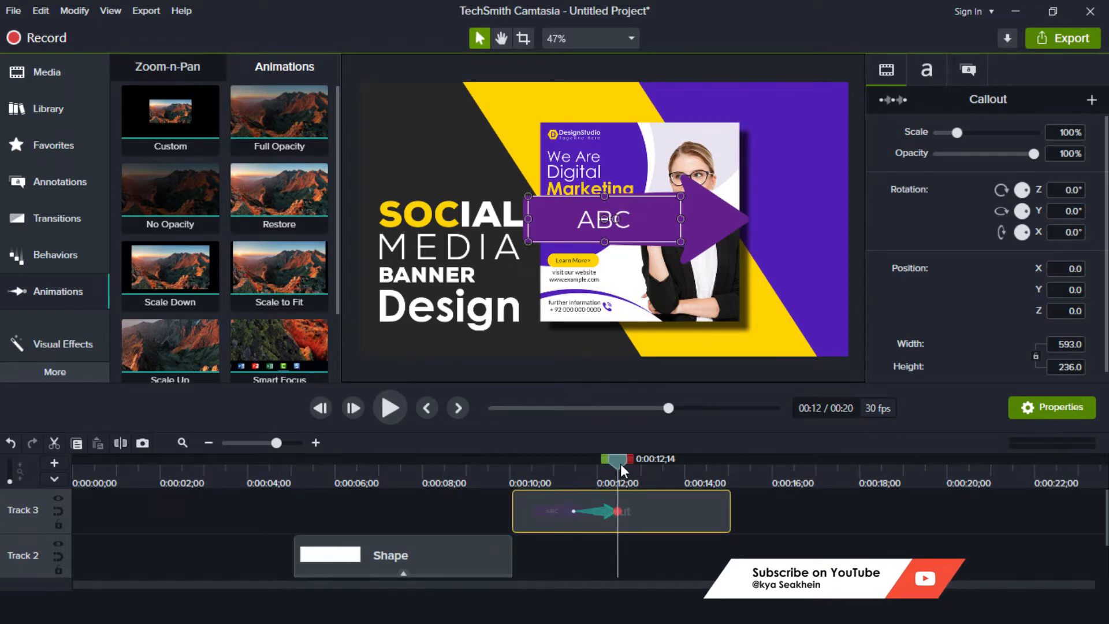
mouse_move(621, 466)
mouse_down()
mouse_move(574, 466)
mouse_move(620, 472)
mouse_up()
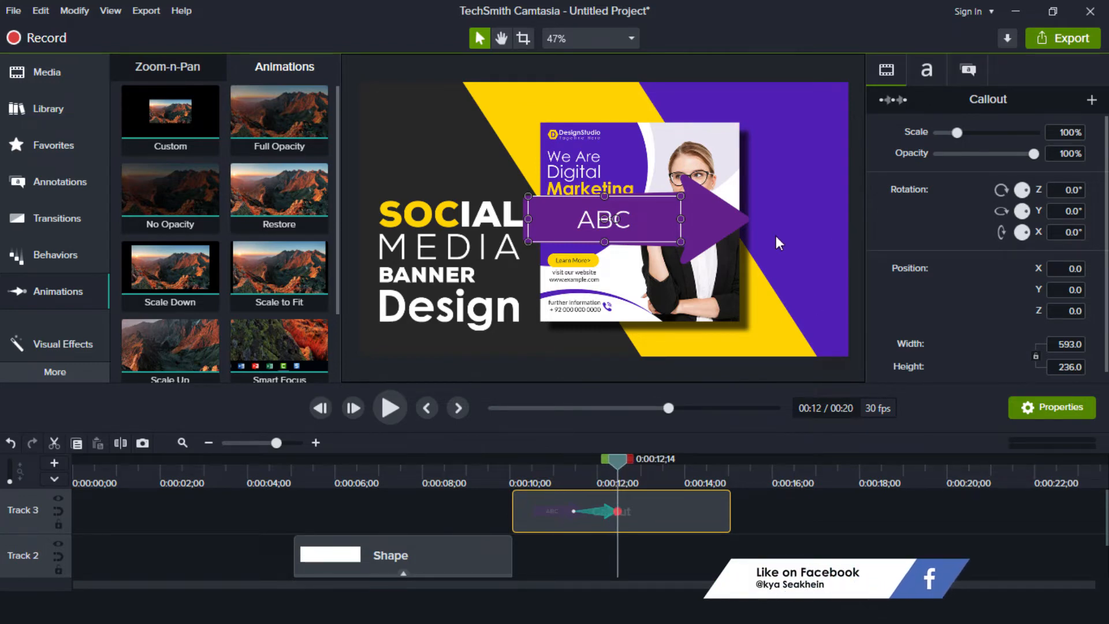
Step: Shift the arrow callout horizontally to the right, to an X position of about 404, for the animation's end state
key(Right)
key(Right)
key(Right)
key(Right)
key(Right)
key(Right)
key(Right)
key(Right)
key(Right)
key(Right)
key(Right)
key(Right)
key(Right)
key(Right)
key(Right)
key(Right)
key(Right)
key(Right)
key(Right)
key(Right)
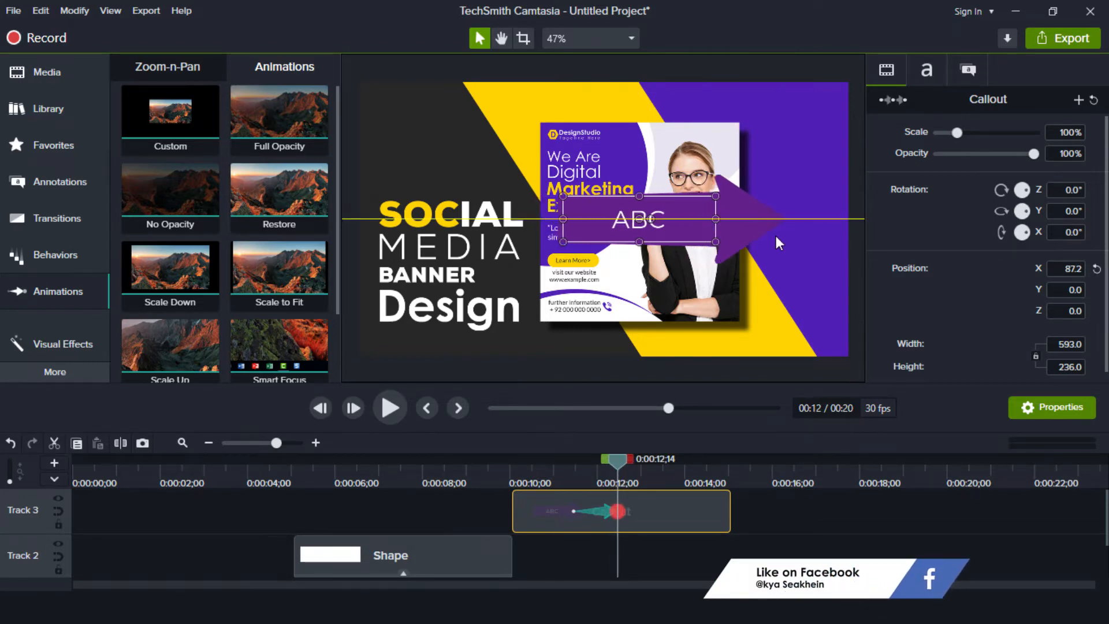
key(Right)
key(Right)
key(Right)
key(Right)
key(Right)
key(Right)
key(Right)
key(Right)
key(Right)
key(Right)
key(Right)
key(Right)
key(Right)
key(Right)
key(Right)
key(Right)
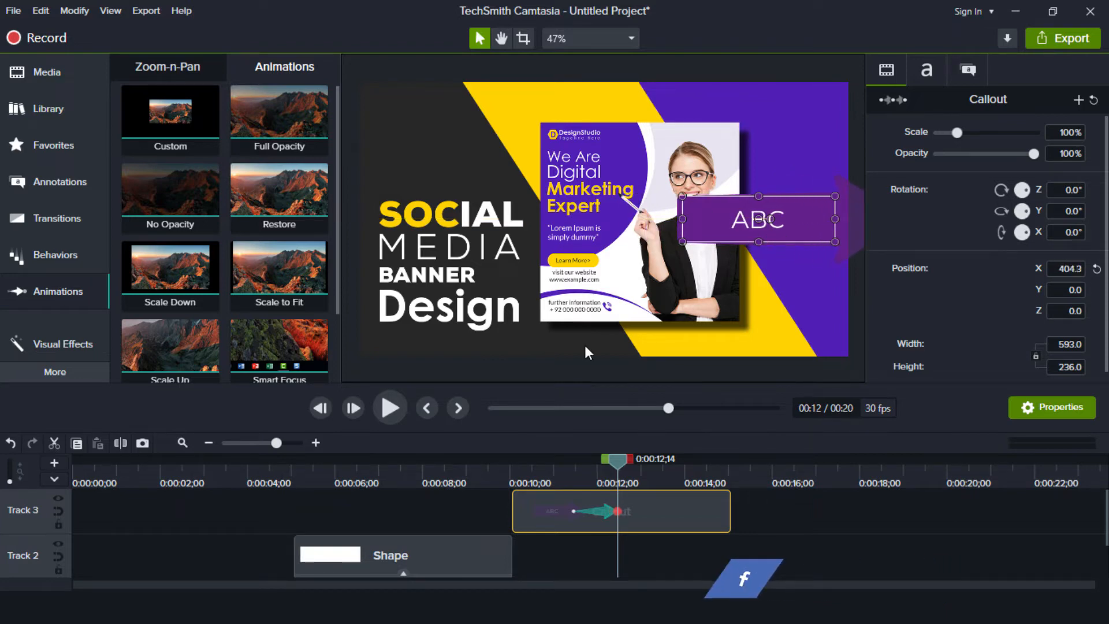
Step: Apply the Motion Blur effect to the animated arrow callout on Track 3
click(78, 342)
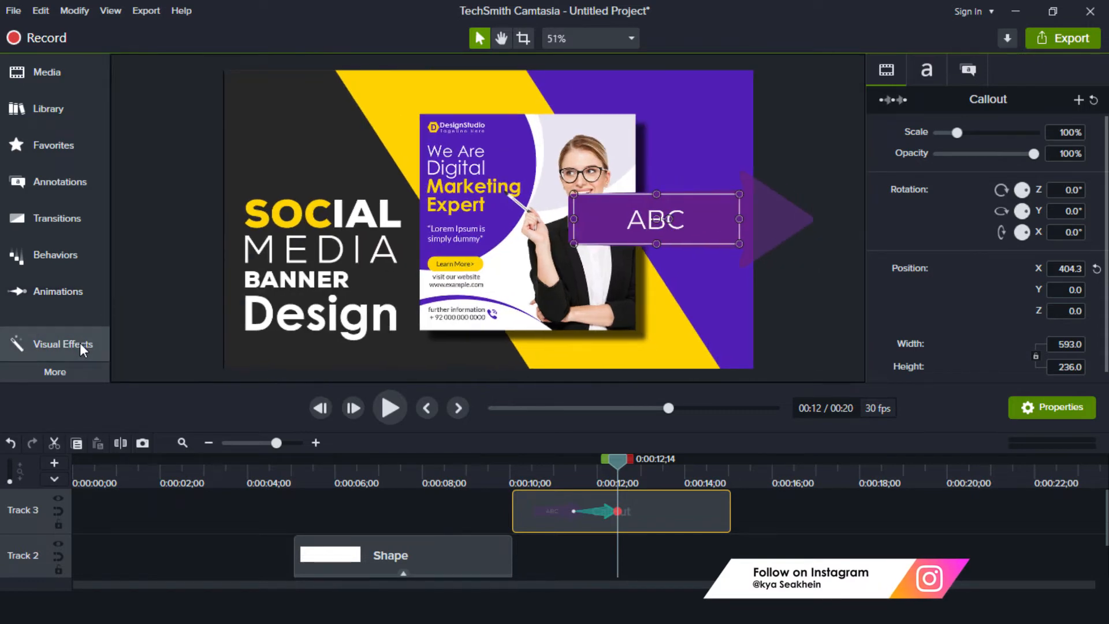
click(79, 344)
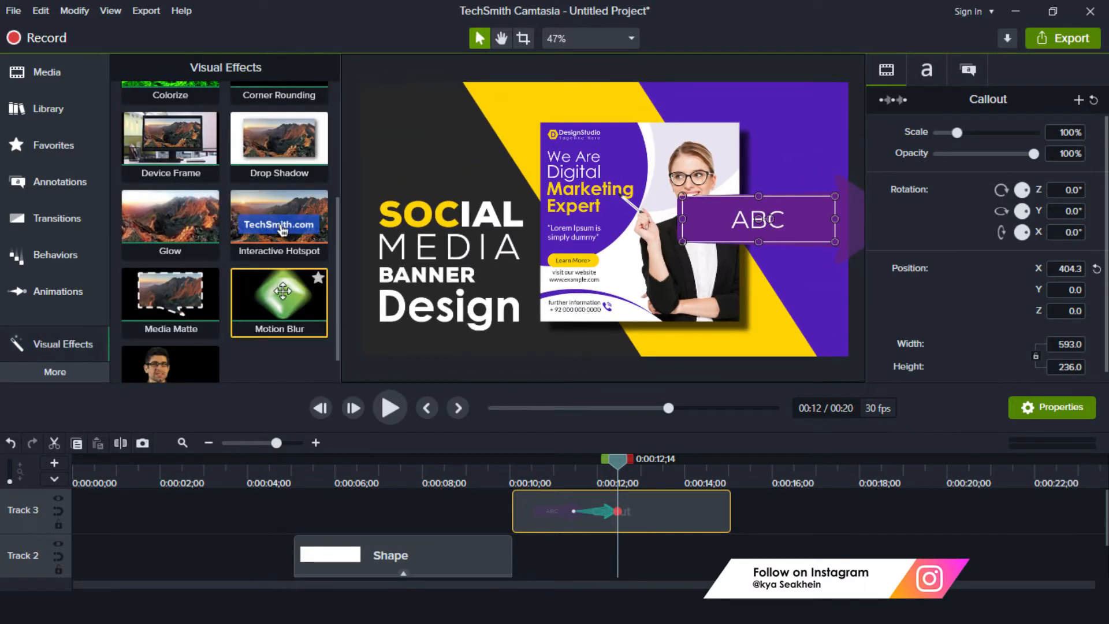
drag(283, 291, 601, 506)
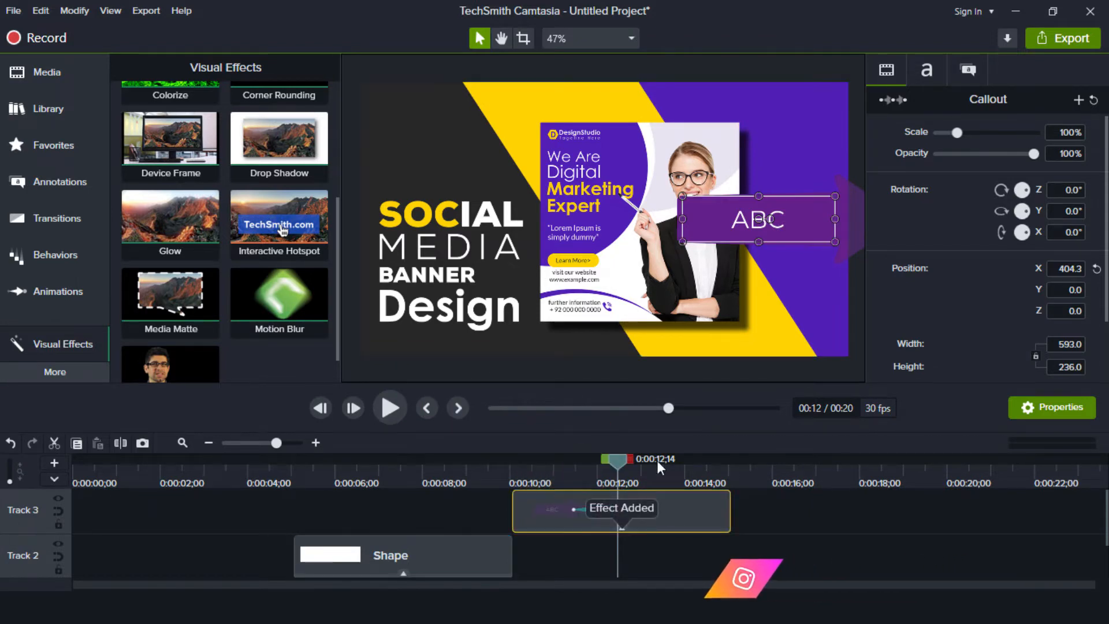
Step: Scrub back to about 10 seconds and play through the callout's animation to check its motion blur
drag(618, 464, 595, 466)
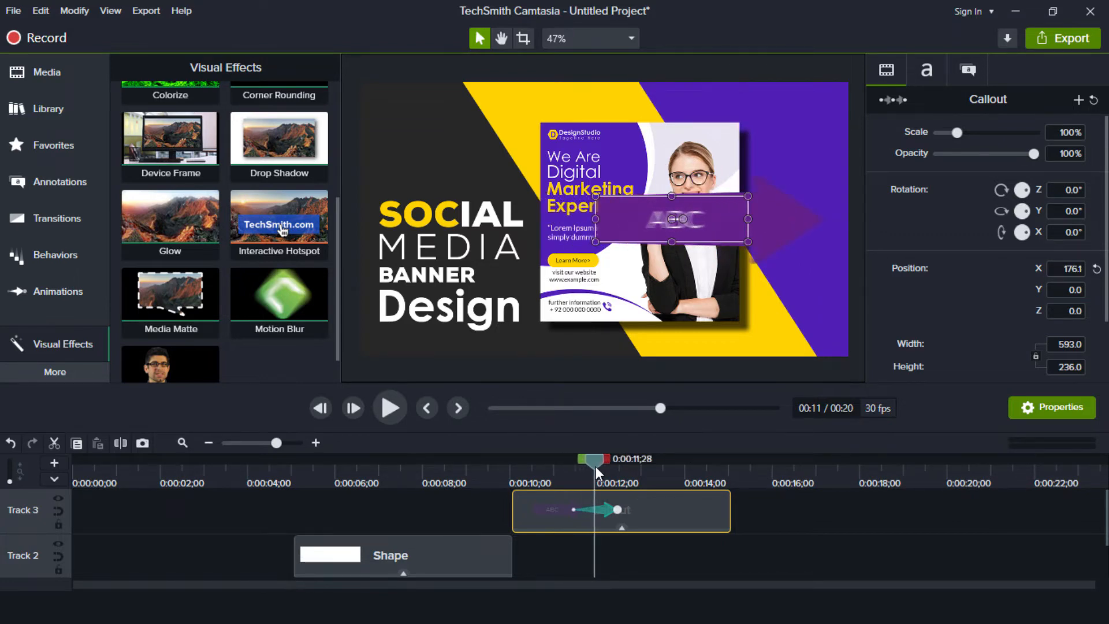
drag(595, 466, 514, 468)
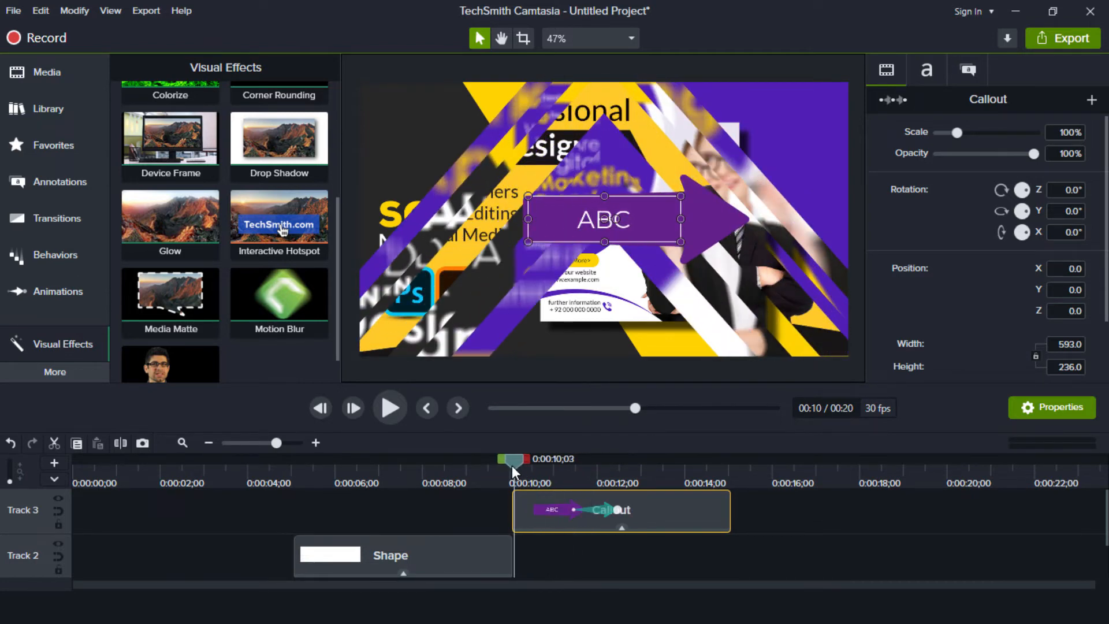
click(393, 406)
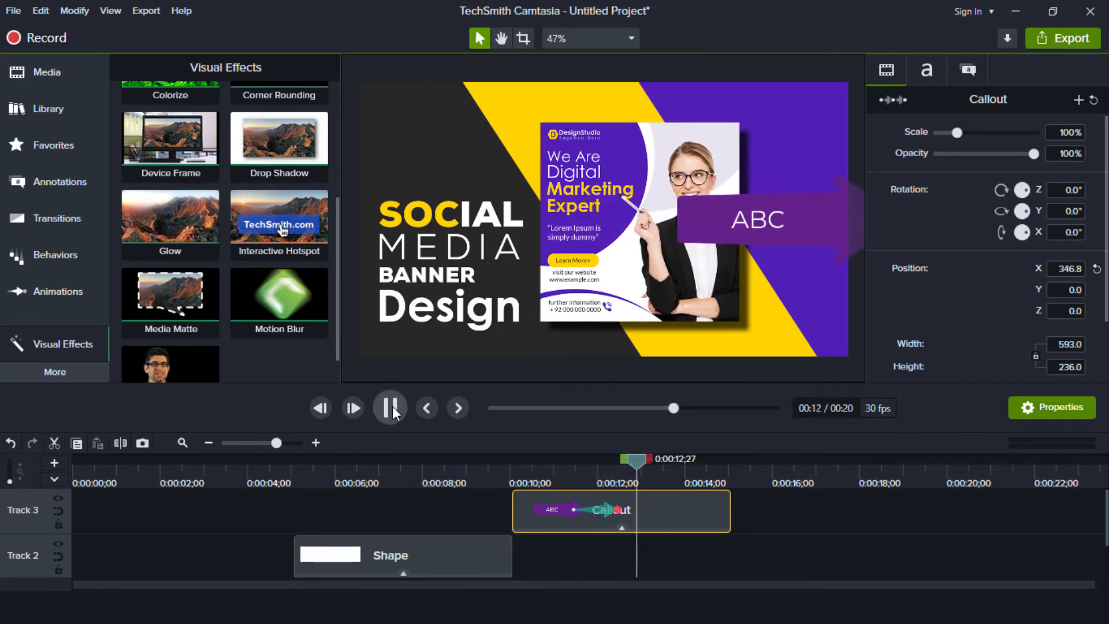
click(393, 407)
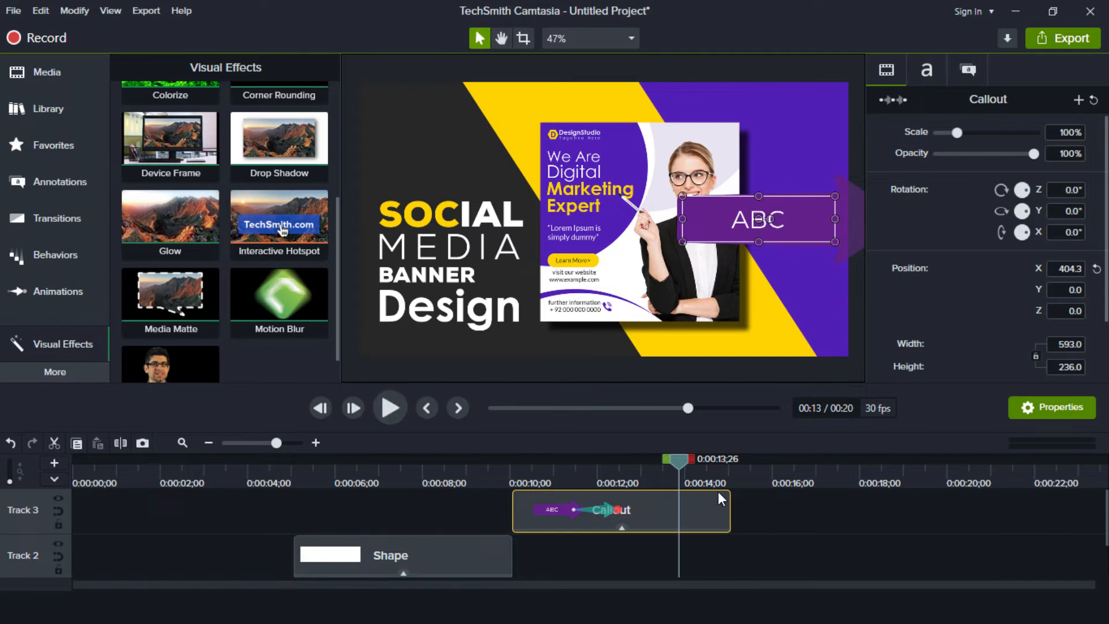
Step: Show a moving frame of the callout at about 12 seconds and try adjusting the Motion Blur intensity
drag(685, 460, 614, 473)
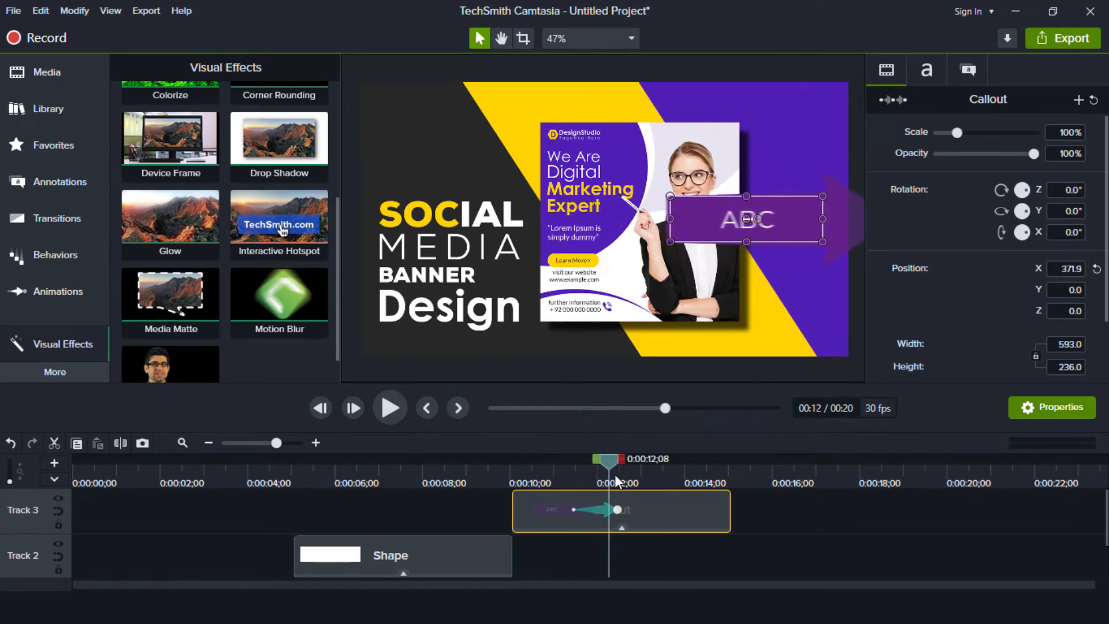
scroll(956, 358, down, 3)
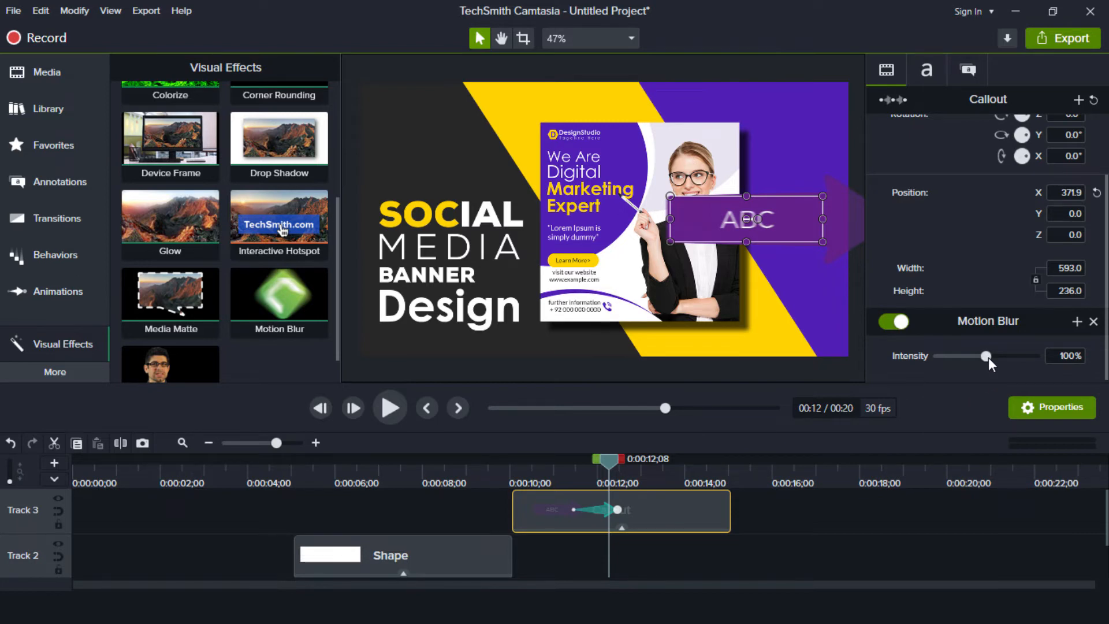
mouse_move(989, 358)
mouse_down()
mouse_move(966, 359)
mouse_move(984, 359)
mouse_up()
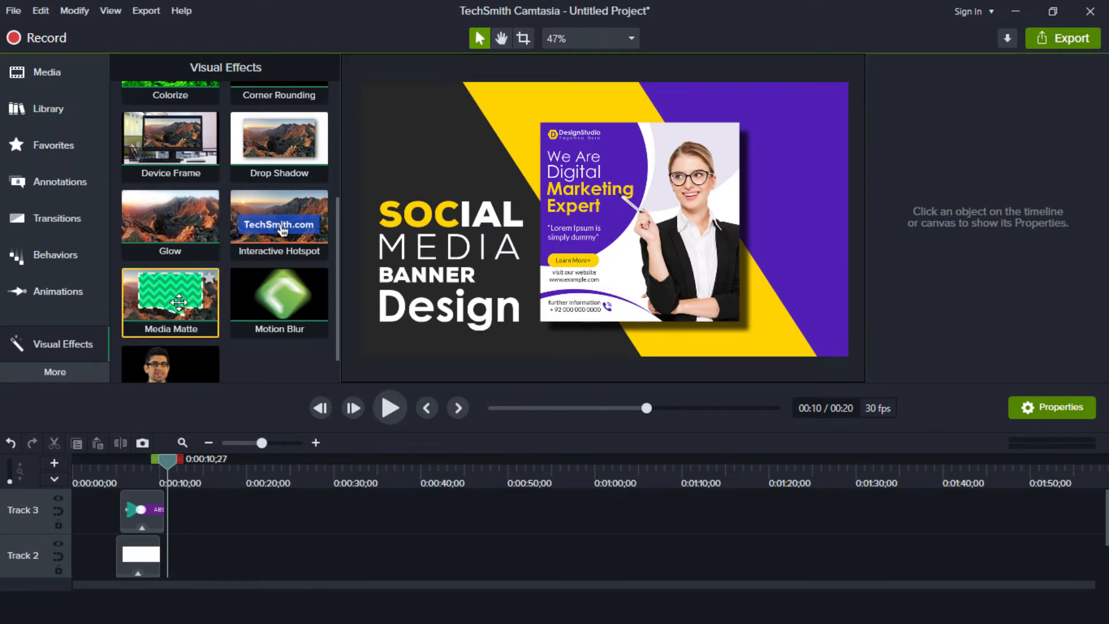
Step: Import the Filmora9 Complete Video Editing Tutorial video and place it on Track 2 after the white shape
click(43, 82)
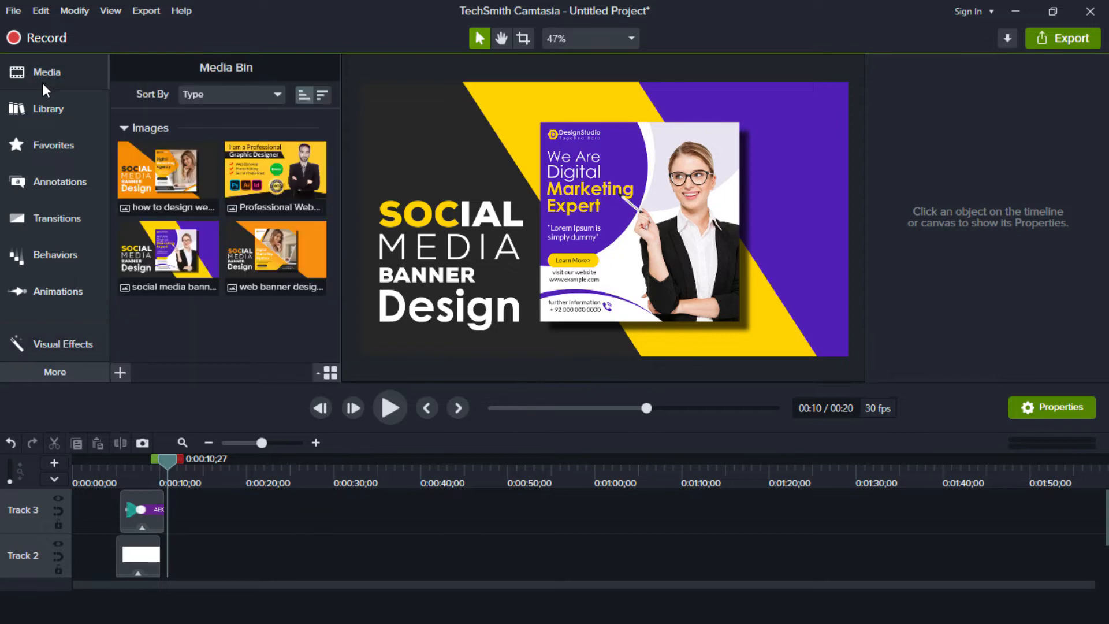
right_click(224, 327)
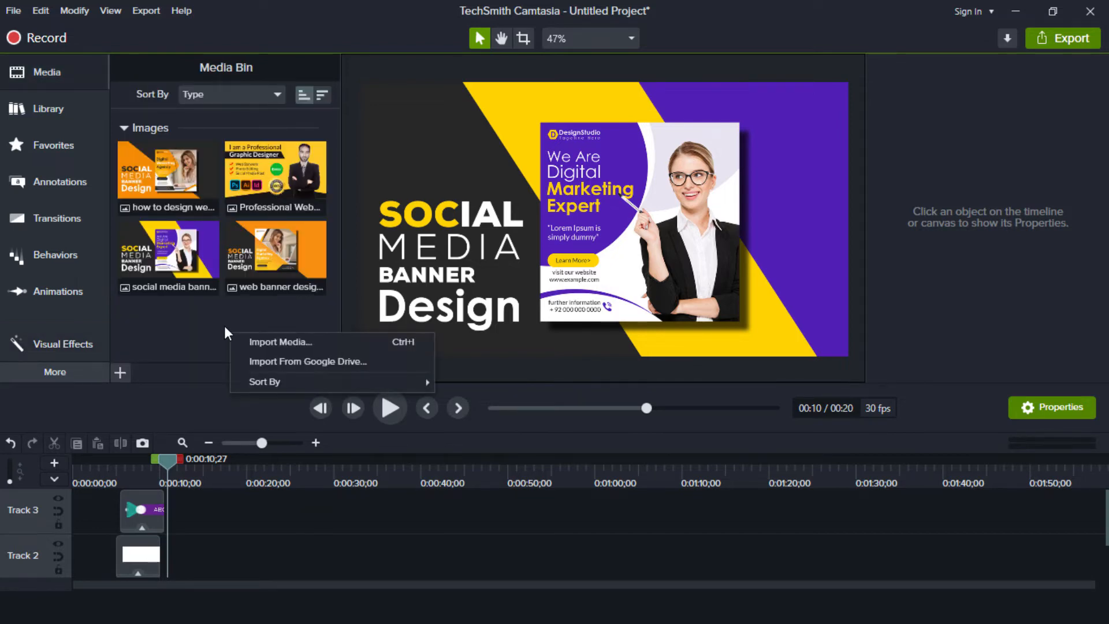
click(276, 345)
click(303, 193)
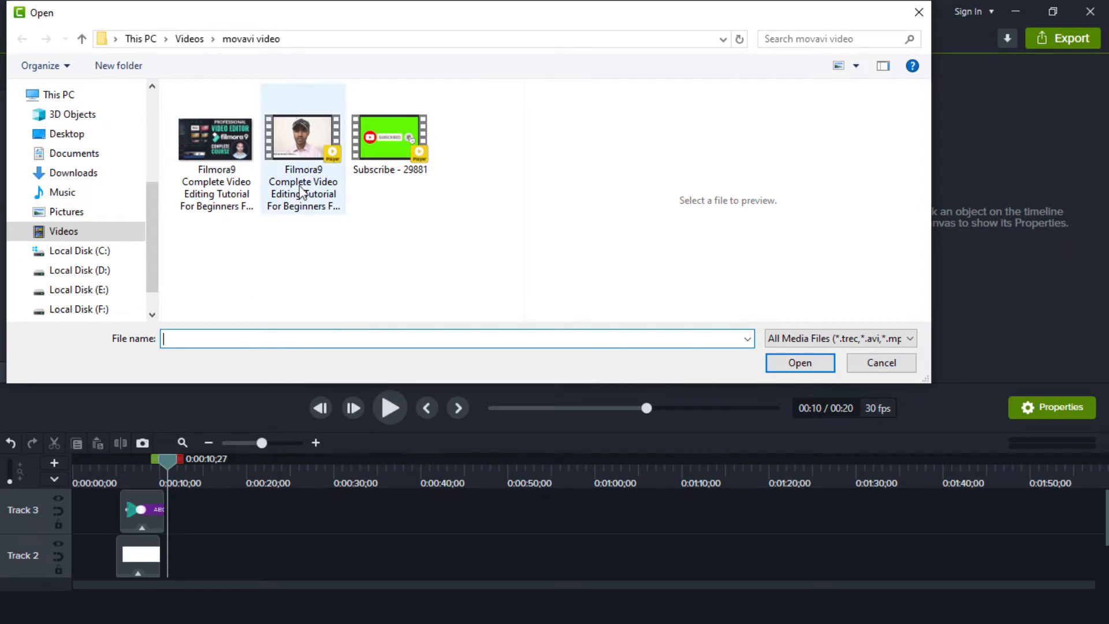
click(775, 361)
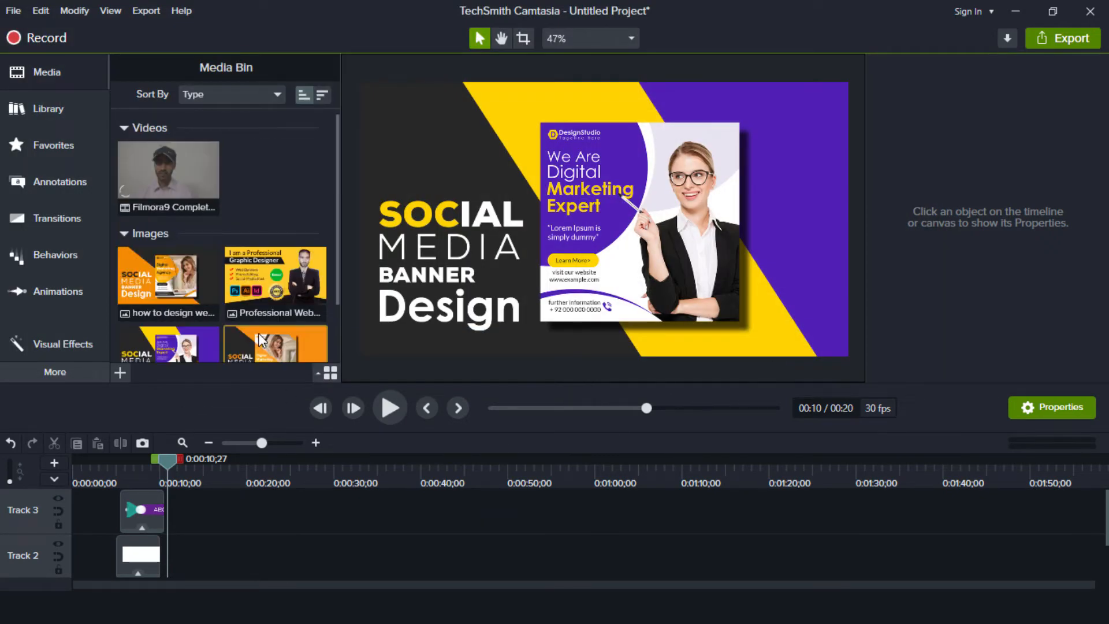
drag(197, 167, 188, 546)
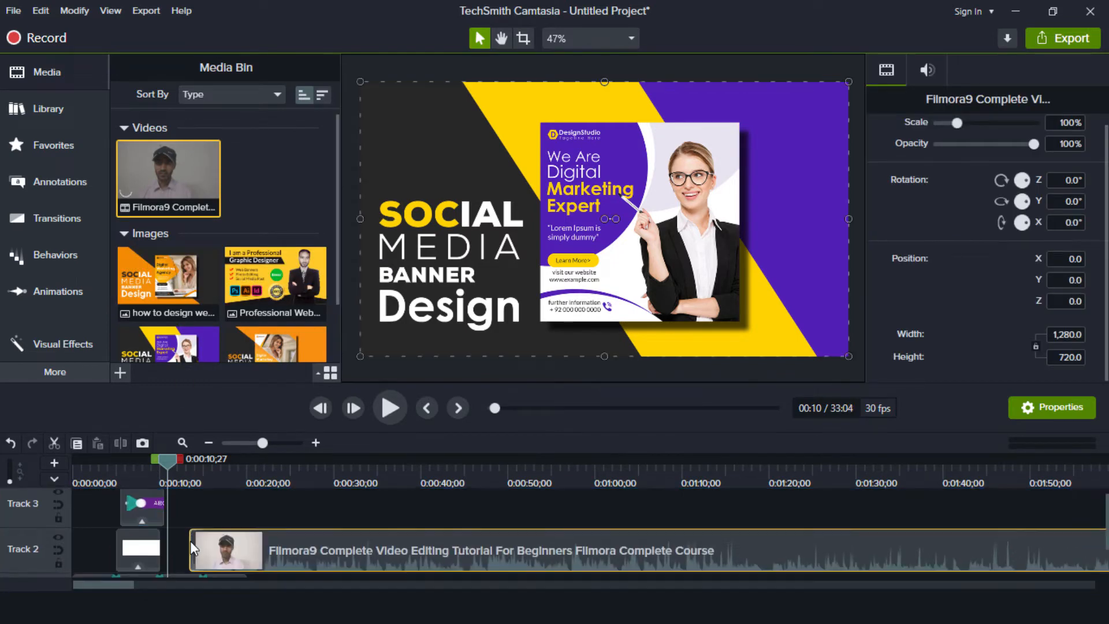
Step: Add a yellow circle shape on Track 3 above the video at about 17 seconds and apply the Media Matte effect to it
click(53, 177)
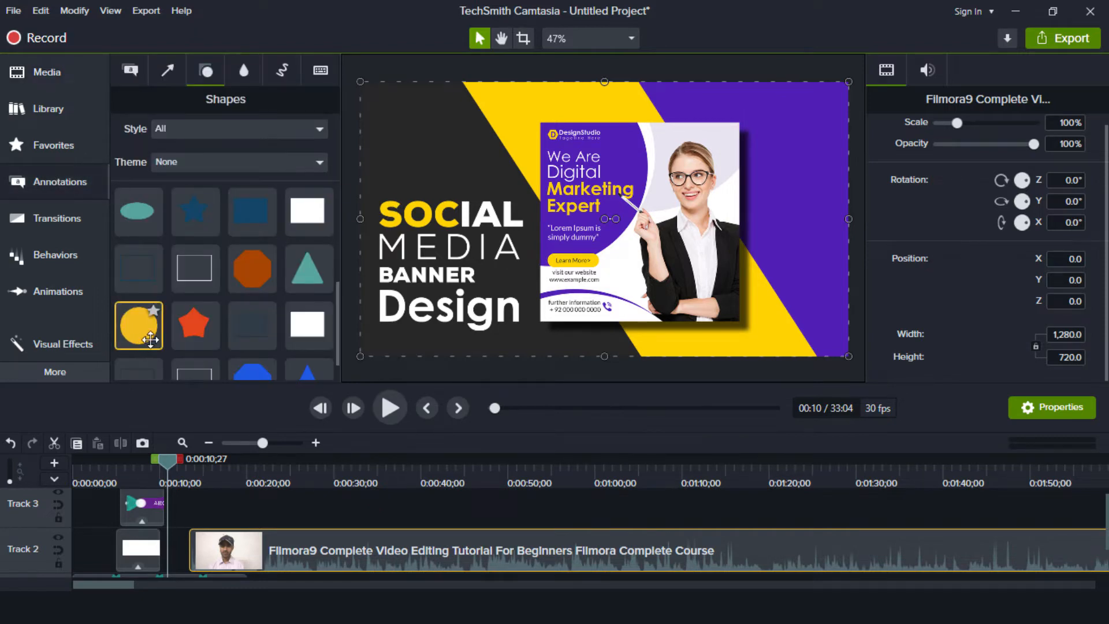
drag(145, 327, 222, 502)
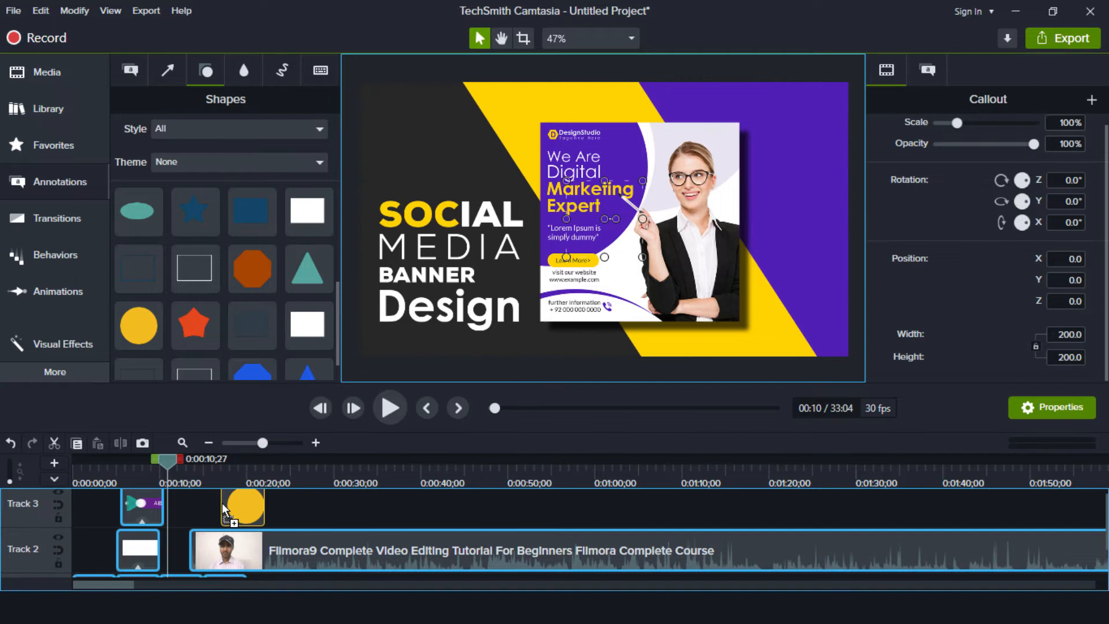
click(241, 478)
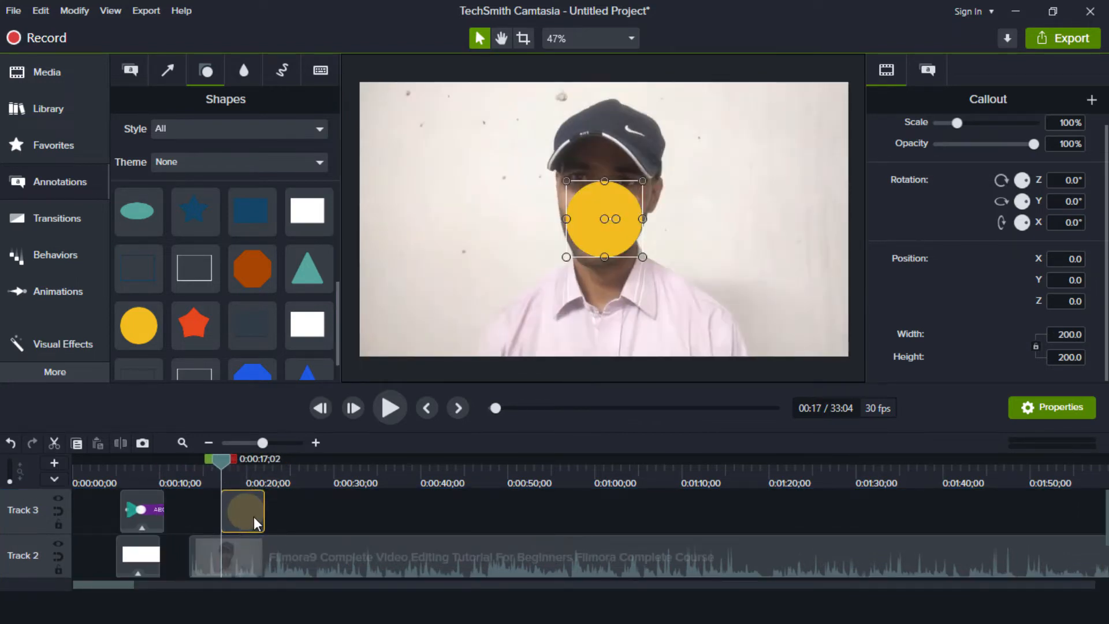
click(70, 342)
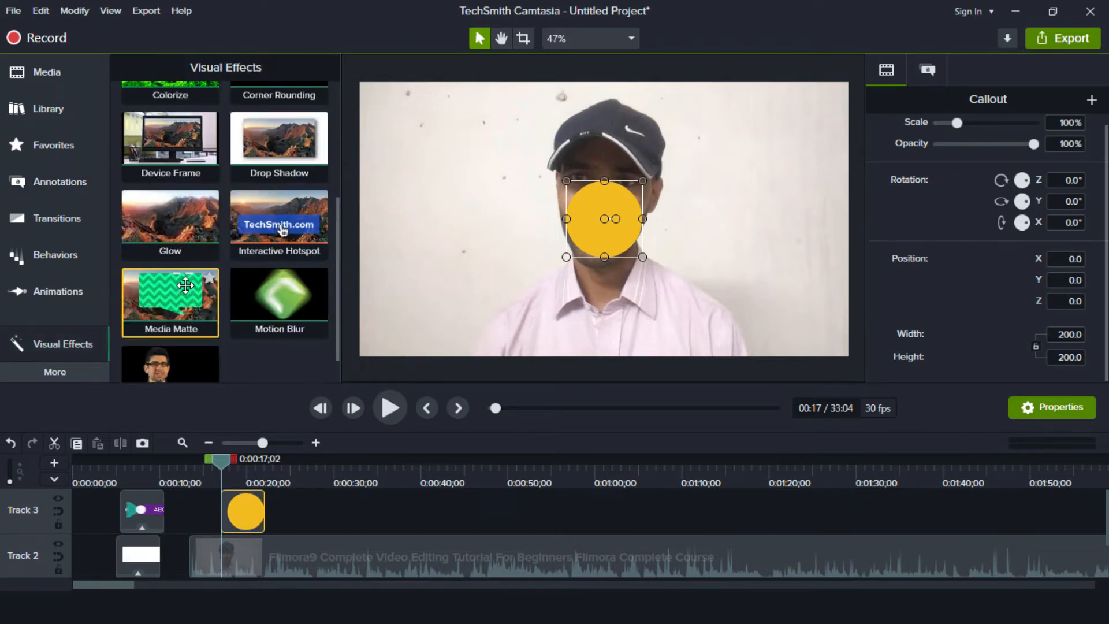
drag(184, 285, 240, 498)
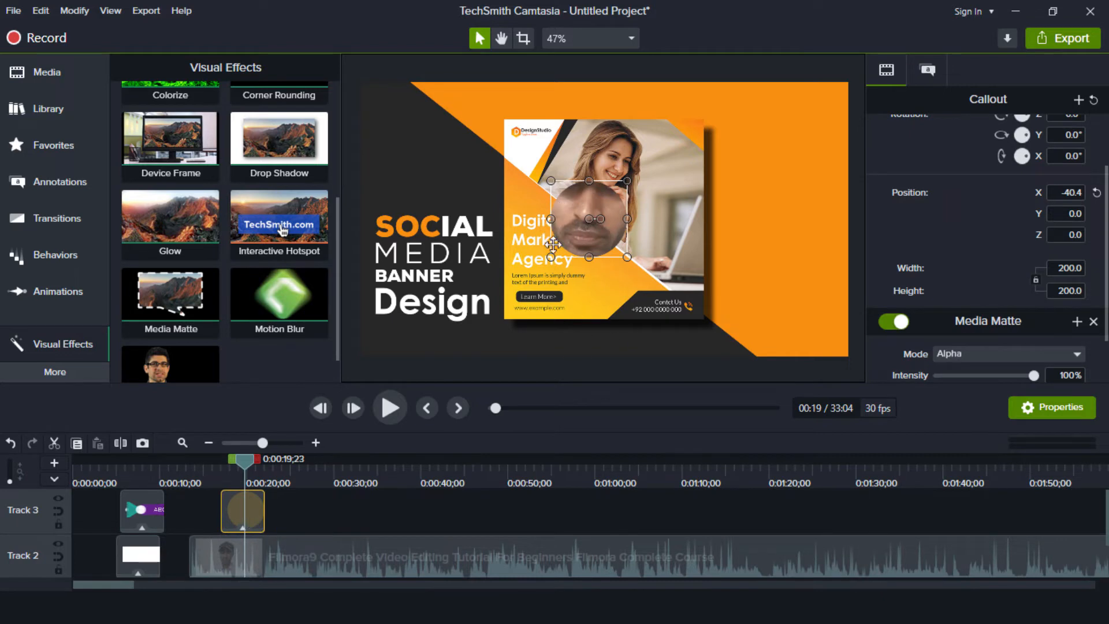
Step: Scale the Filmora9 video to 32.8% and position it at about X -30, Y -18 so the face fits the circular matte
click(382, 555)
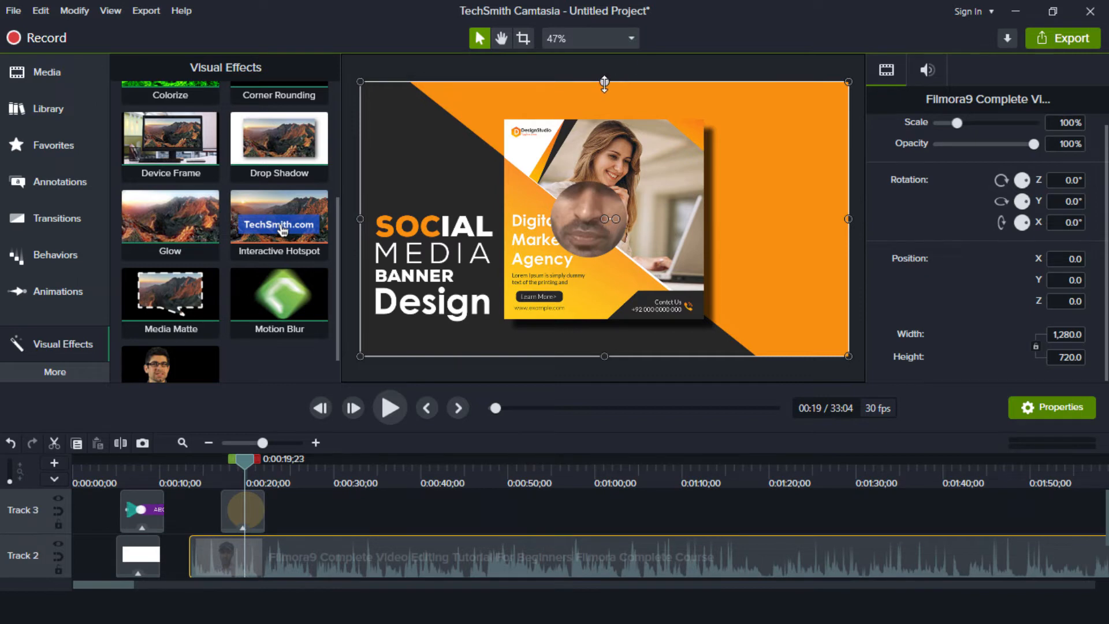
drag(605, 82, 606, 222)
click(592, 202)
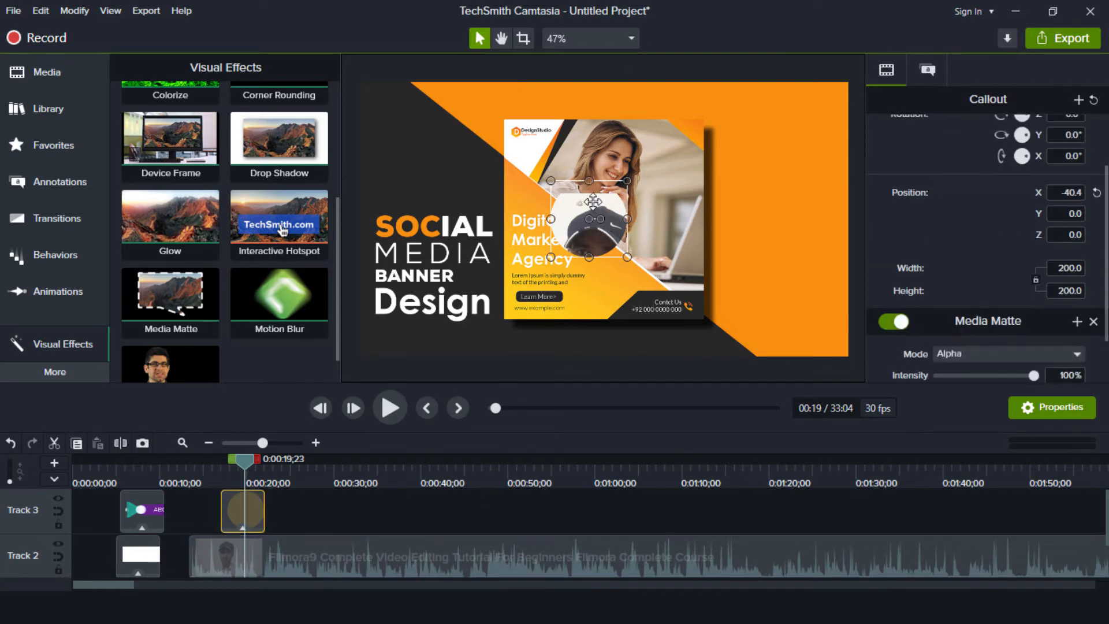
click(340, 545)
drag(696, 300, 694, 267)
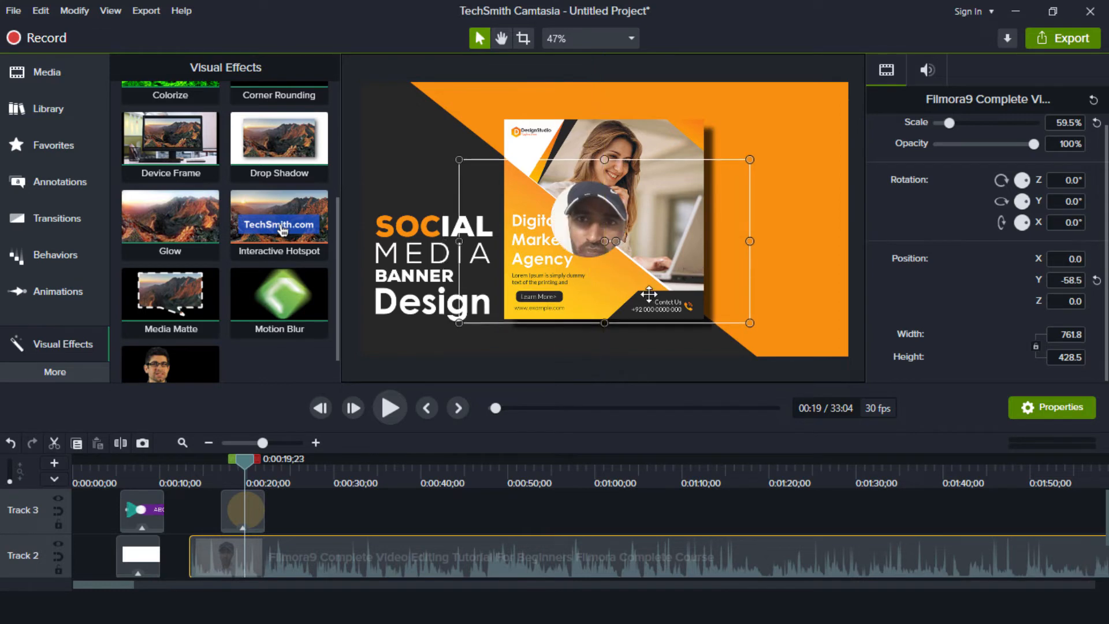
drag(605, 323, 604, 282)
drag(668, 237, 658, 245)
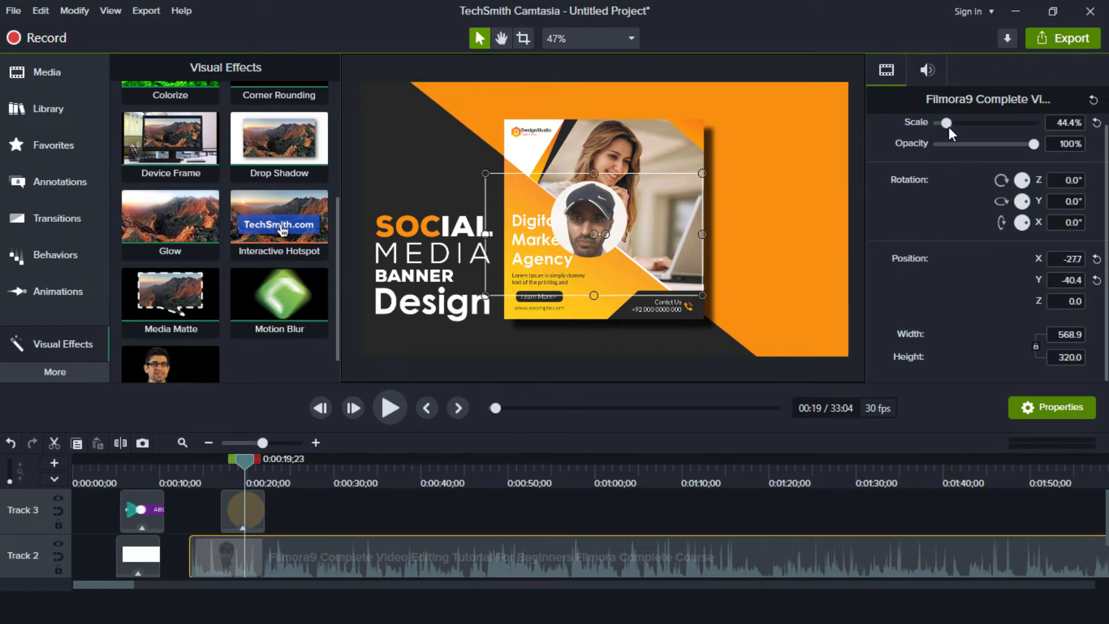
drag(949, 123, 945, 126)
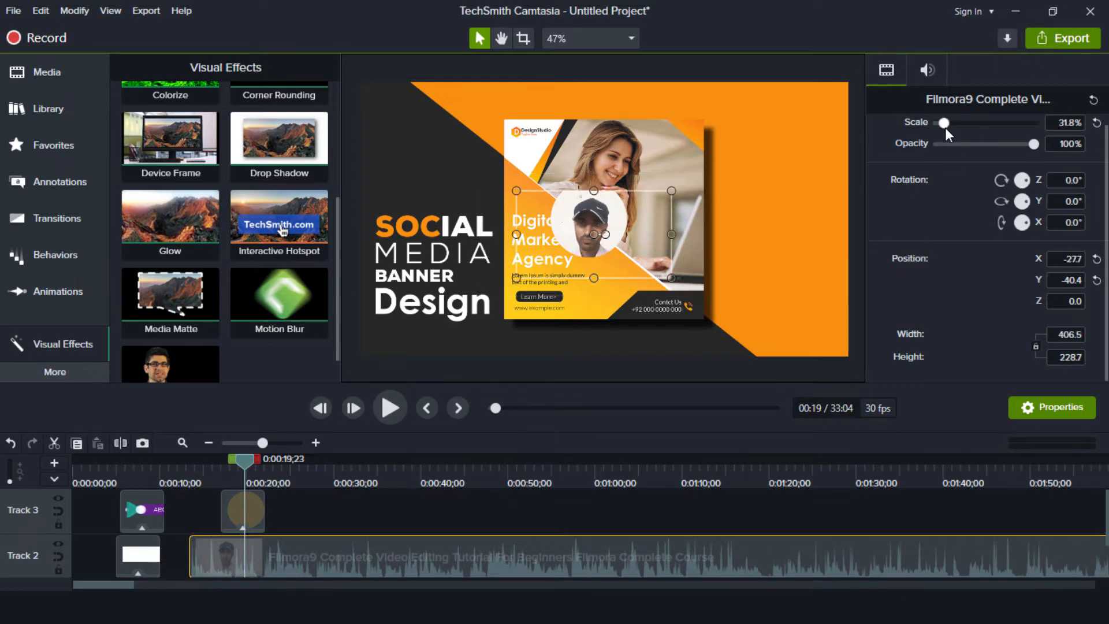
key(Right)
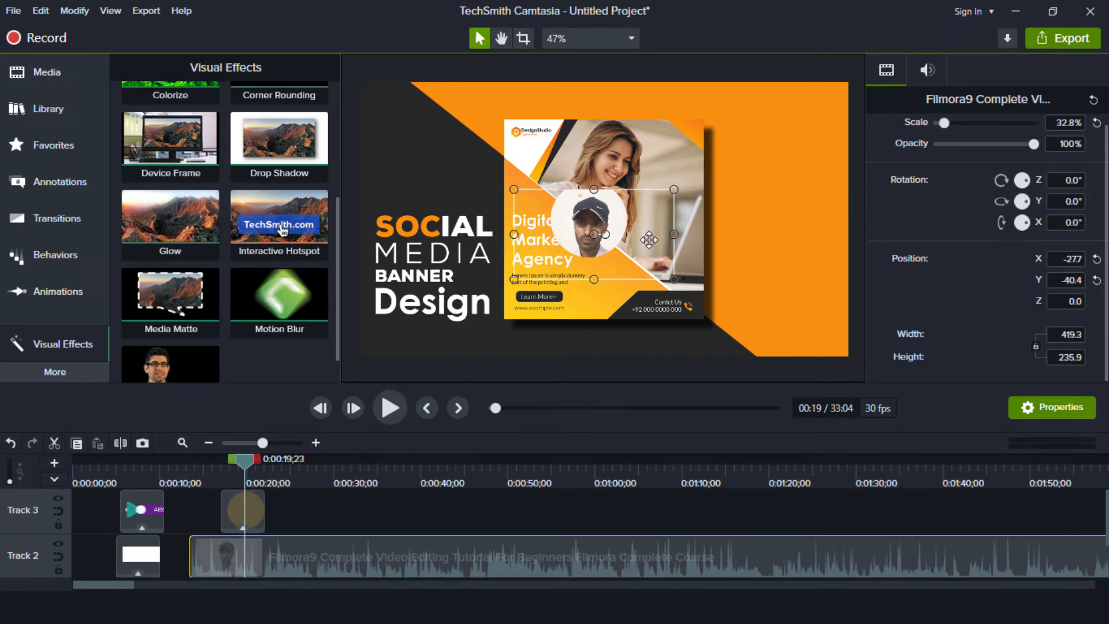
drag(649, 239, 651, 235)
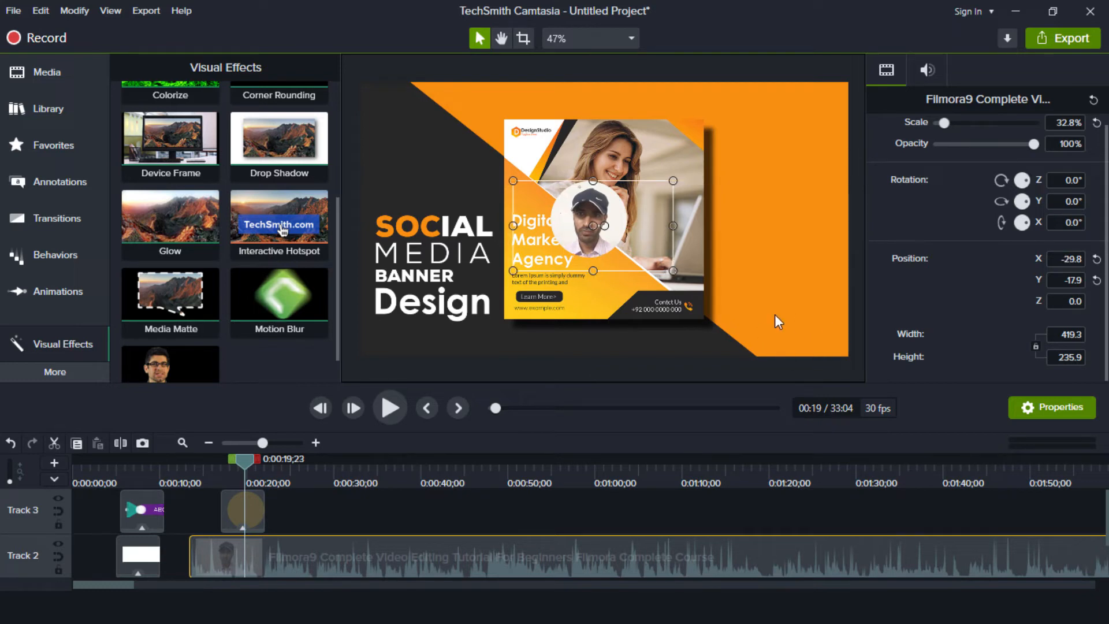
click(300, 516)
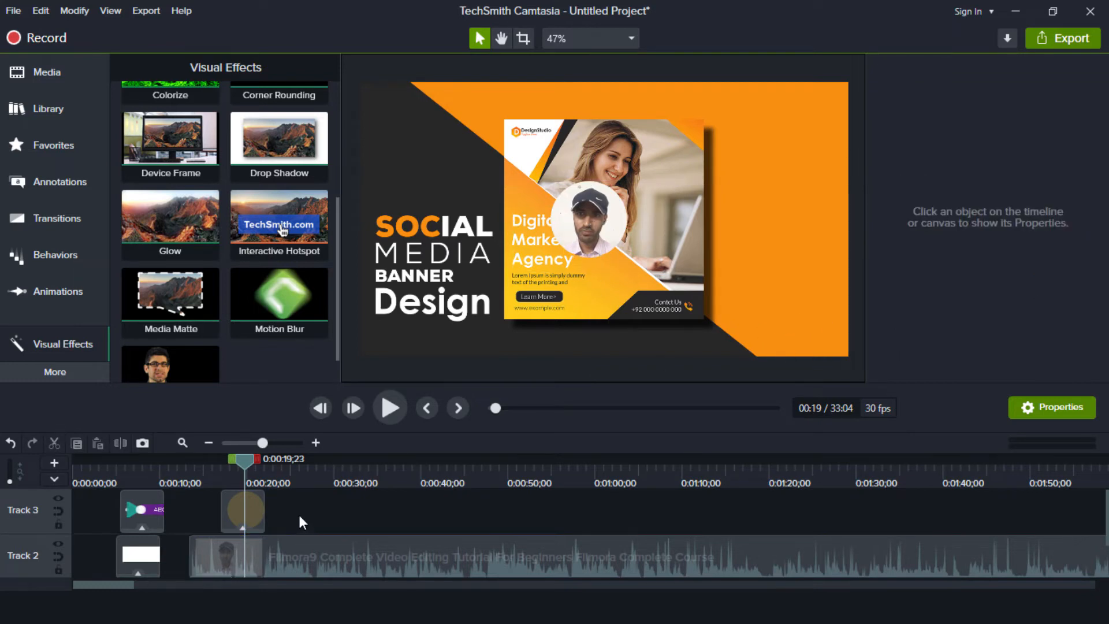
Step: Select the video and the circle matte together and shift them to the right, bringing the circle to about X 162
click(241, 549)
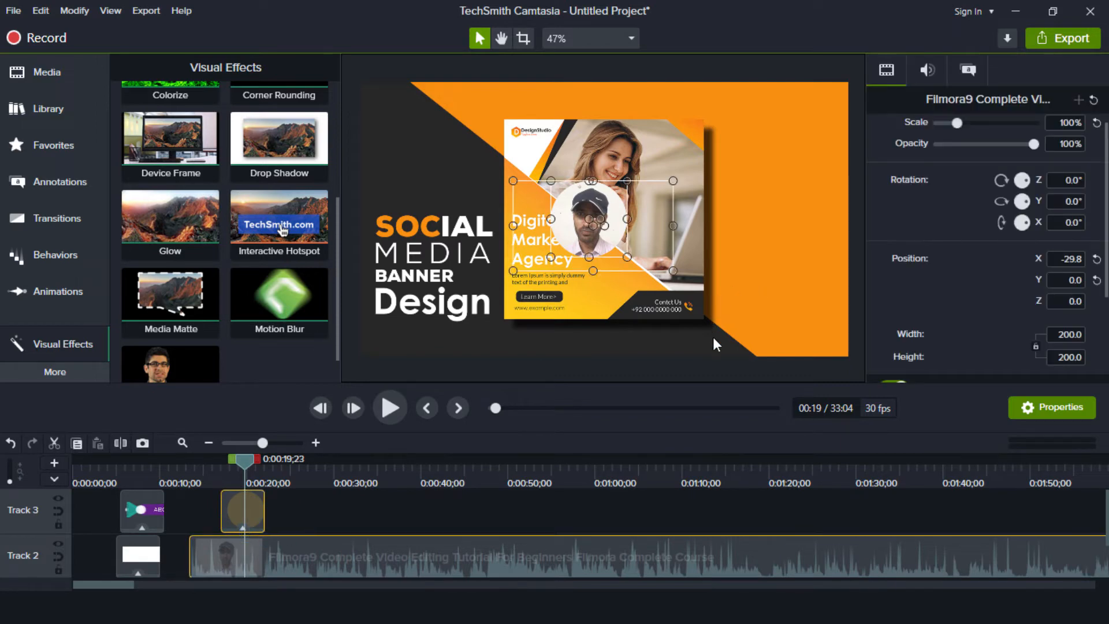
key(Right)
key(Right)
key(Right)
key(Right)
key(Right)
key(Right)
key(Right)
key(Right)
key(Right)
key(Right)
key(Right)
key(Right)
key(Right)
key(Right)
key(Right)
key(Right)
key(Right)
key(Right)
key(Right)
key(Right)
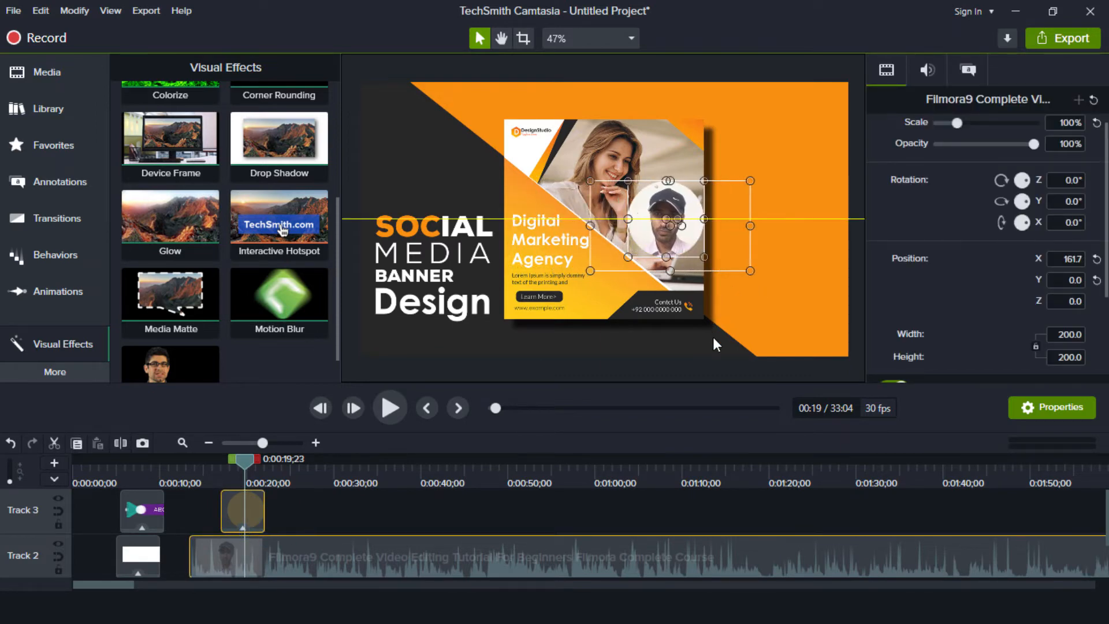
Step: Move the selected video and circle matte together to the banner's lower-right corner, placing the circle at about X 481, Y -236
key(Right)
key(Right)
key(Right)
key(Right)
key(Right)
key(Right)
key(Right)
key(Right)
key(Right)
key(Right)
key(Right)
key(Right)
key(Right)
key(Right)
key(Right)
key(Right)
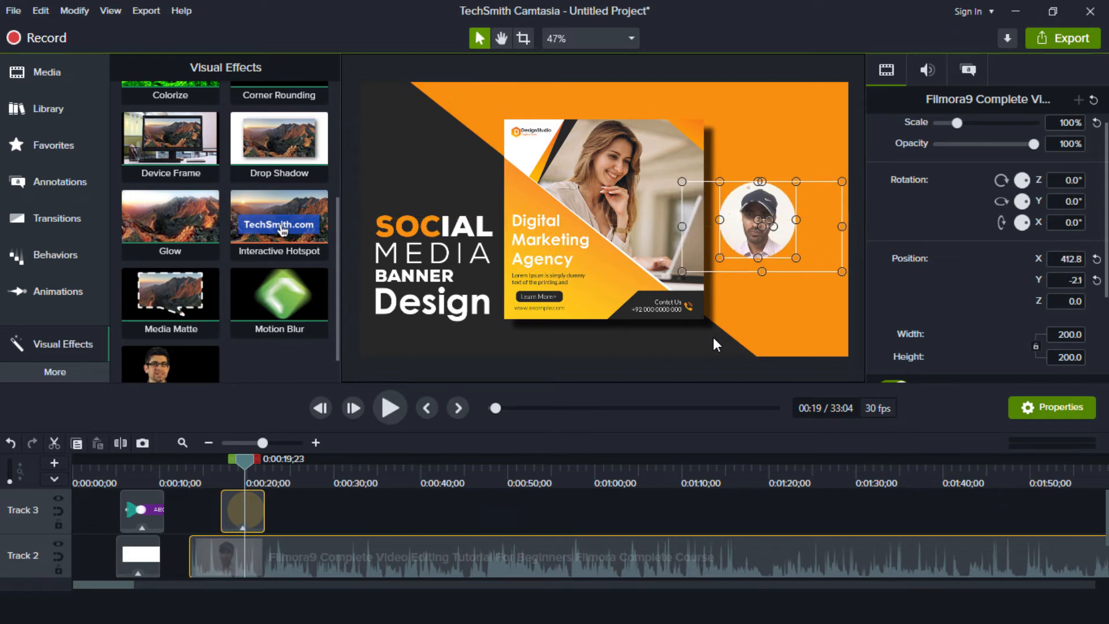
key(Down)
key(Down)
key(Down)
key(Down)
key(Down)
key(Down)
key(Down)
key(Down)
key(Down)
key(Down)
key(Down)
key(Down)
key(Down)
key(Down)
key(Down)
key(Down)
key(Down)
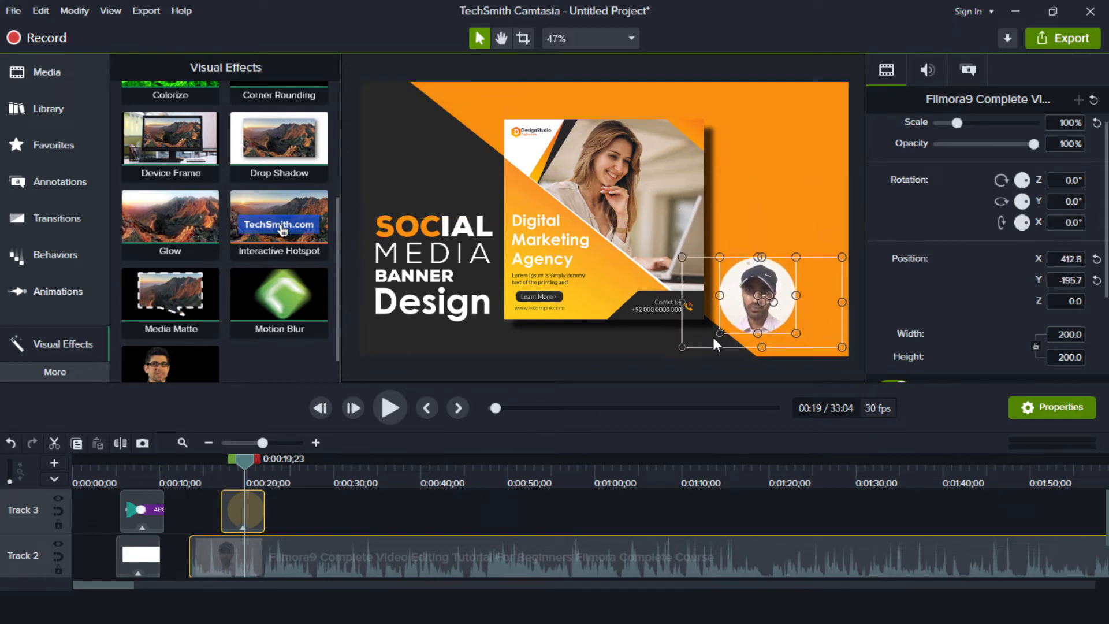
key(Down)
key(Down)
key(Down)
key(Down)
key(Down)
key(Down)
key(Down)
key(Down)
key(Down)
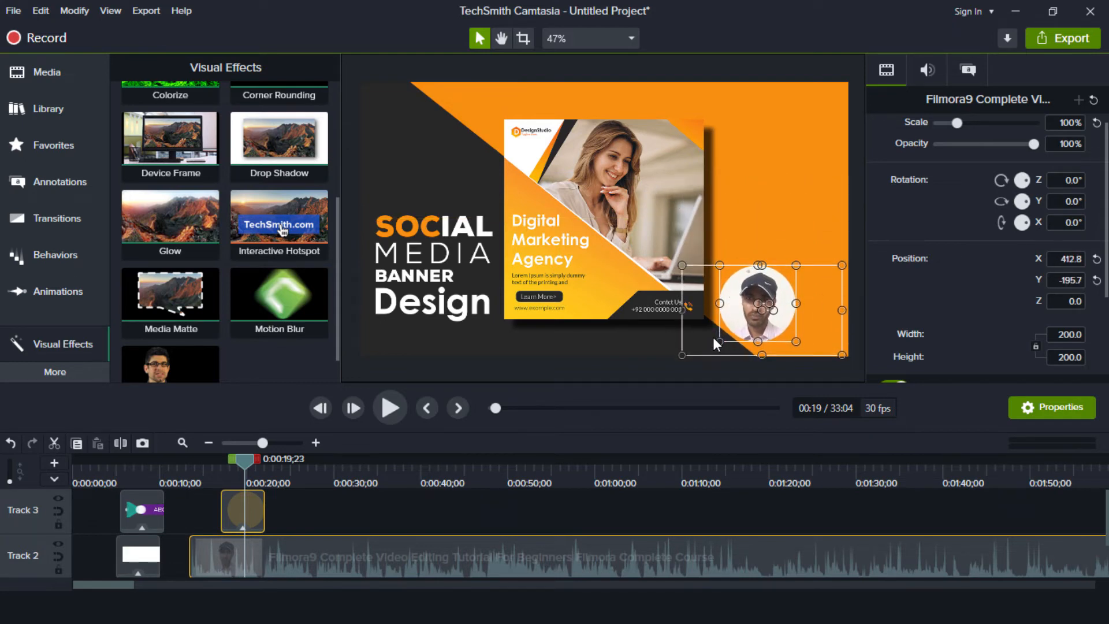
key(Down)
key(Down)
key(Right)
key(Right)
key(Right)
key(Right)
key(Right)
key(Right)
key(Right)
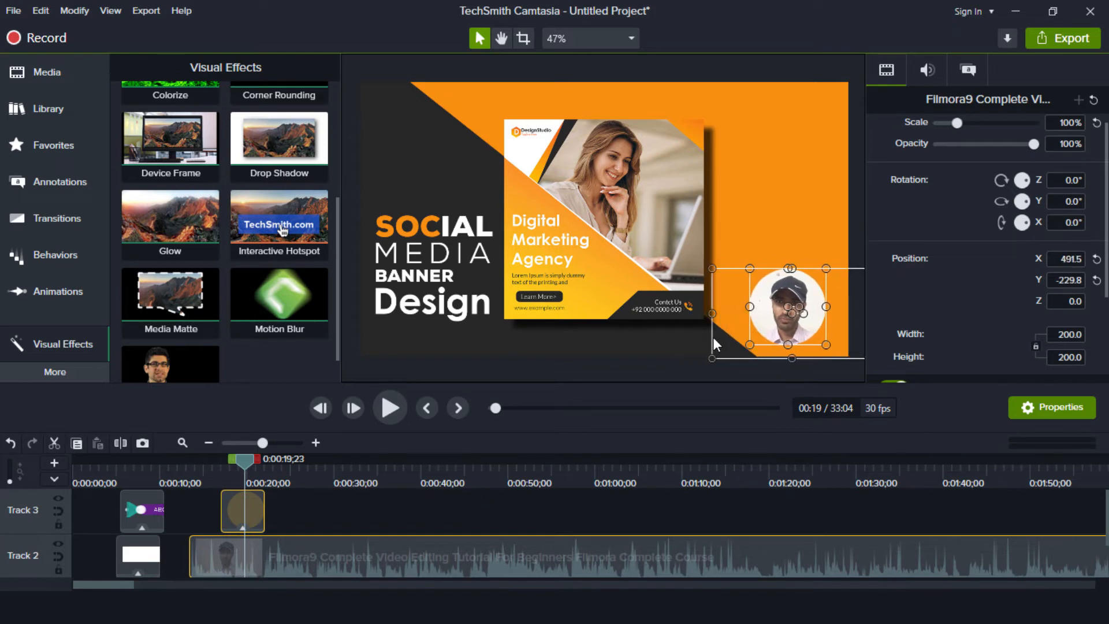
key(Down)
key(Down)
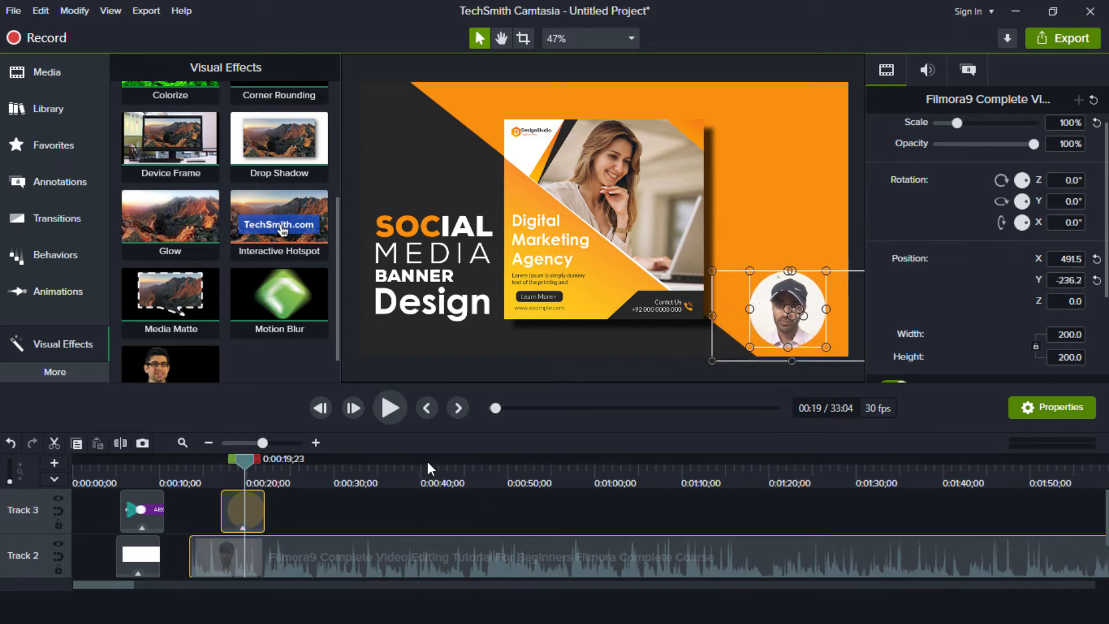
click(416, 513)
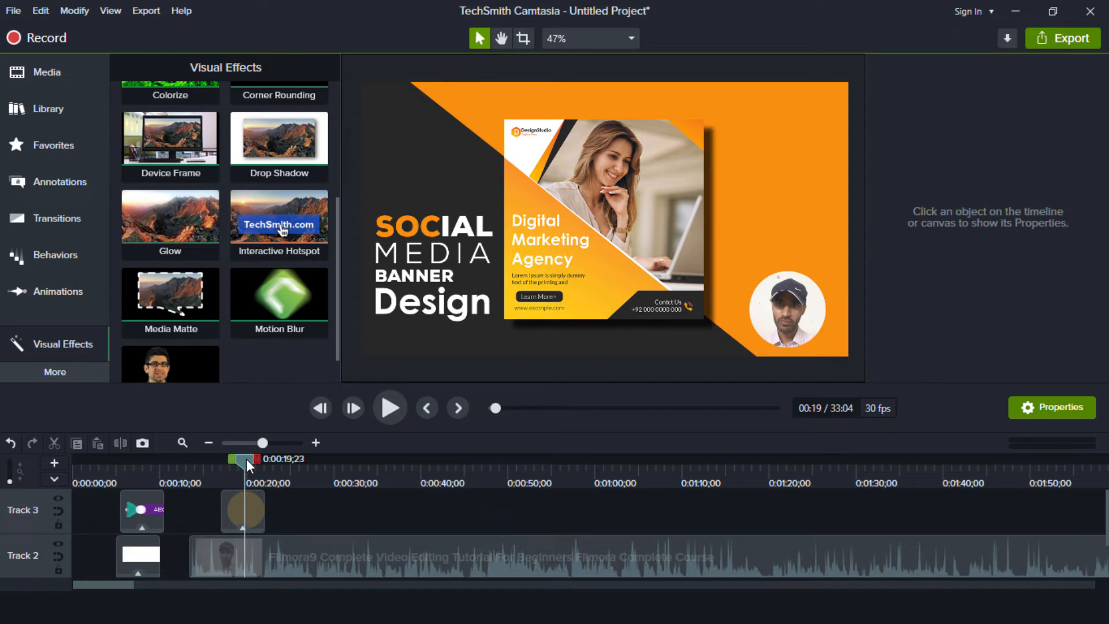
Step: Play the timeline from about 17 seconds to 22 seconds to preview the circular video matte
drag(246, 459, 229, 462)
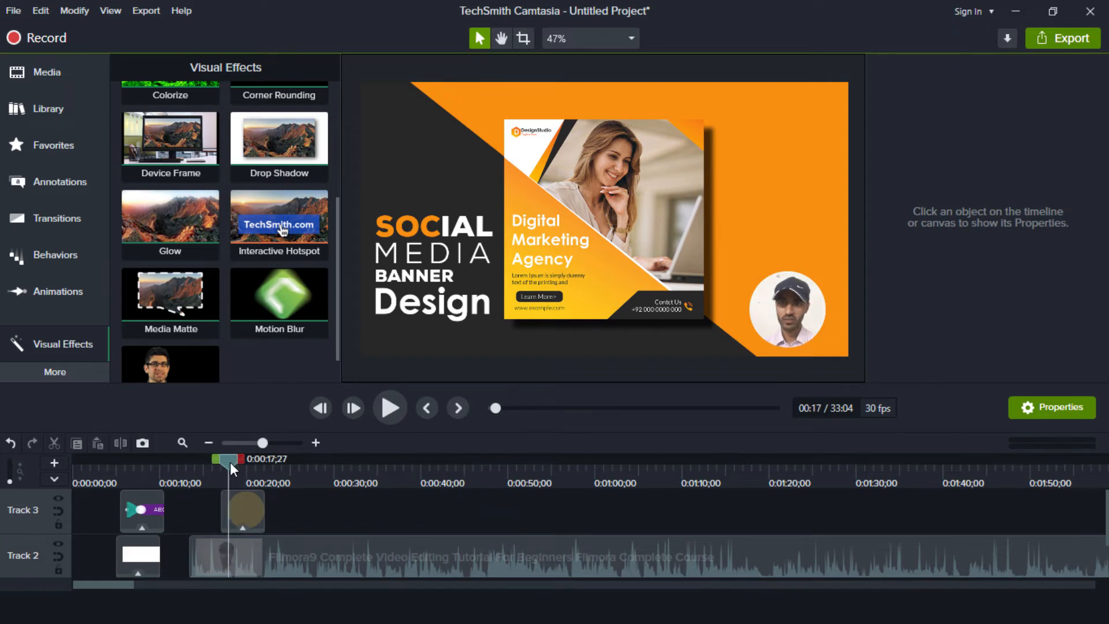
click(397, 414)
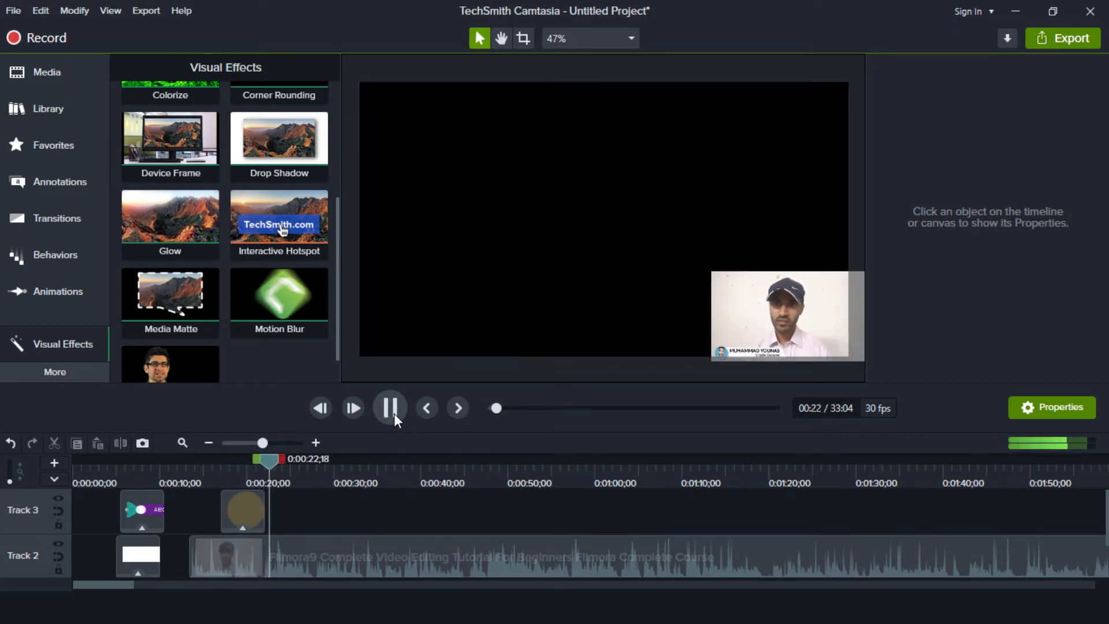
click(394, 412)
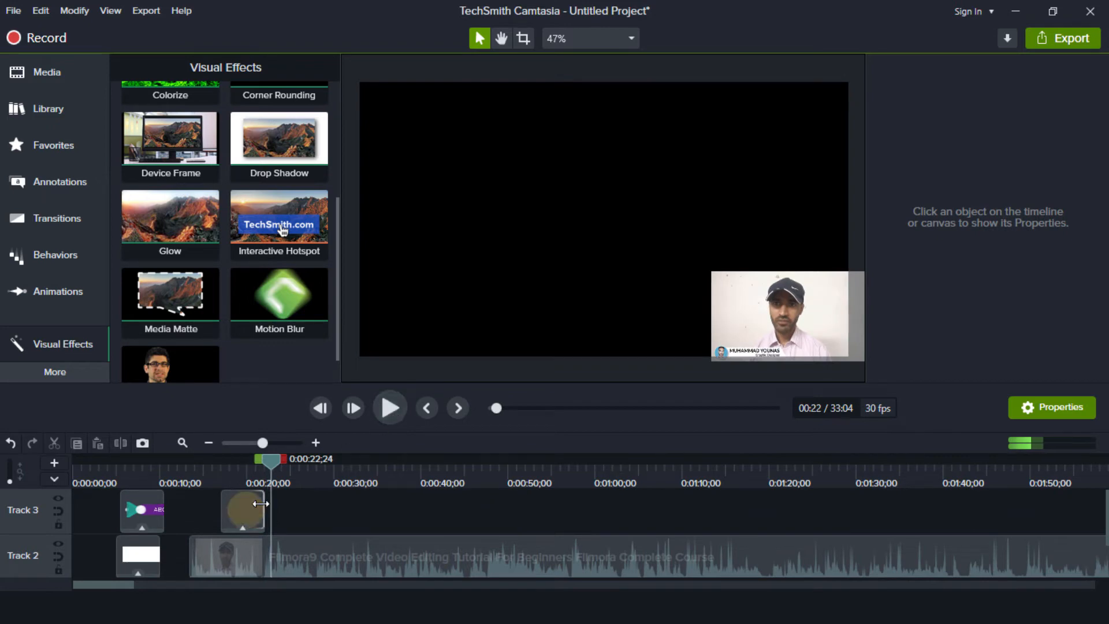
Step: Extend the circle shape on Track 3 to about 31 seconds and check the matte at 27 and 19 seconds
drag(260, 502, 347, 526)
click(311, 476)
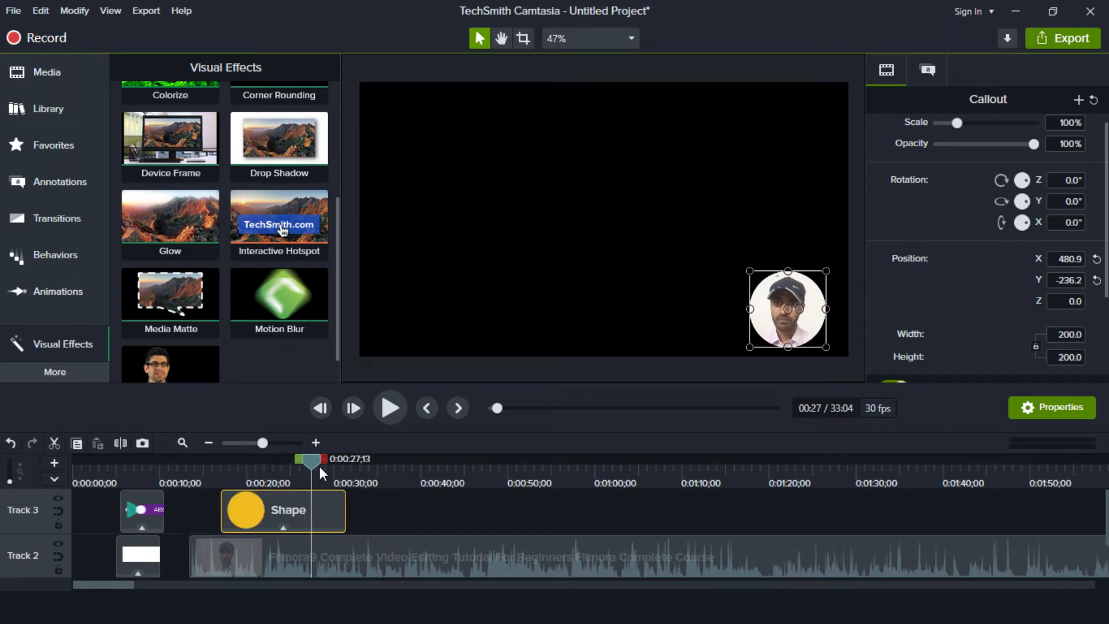
drag(314, 460, 242, 497)
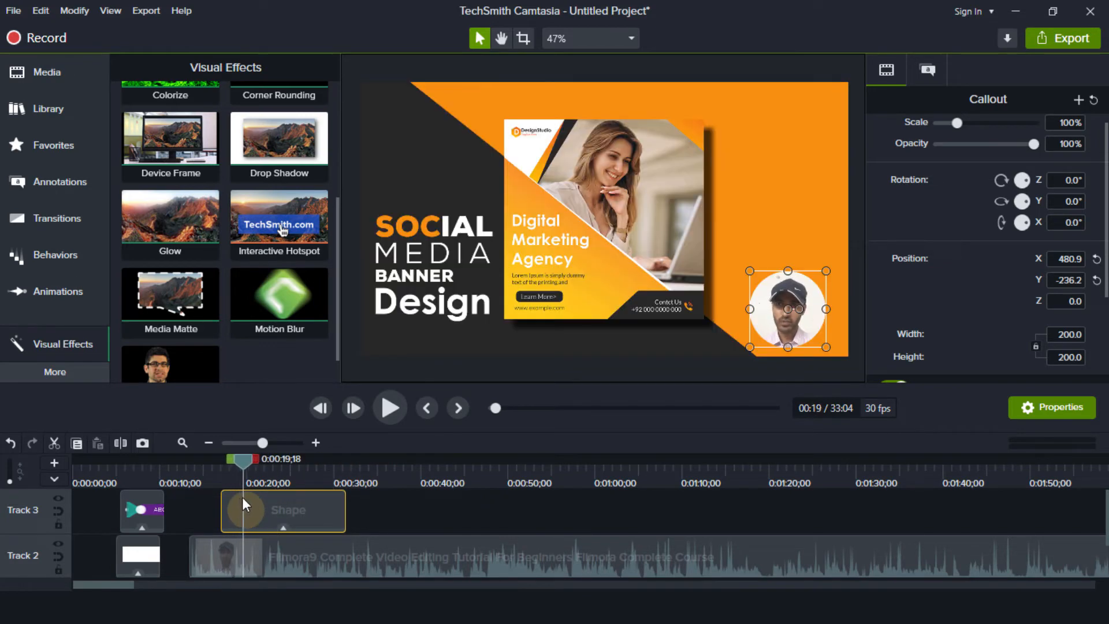
click(378, 505)
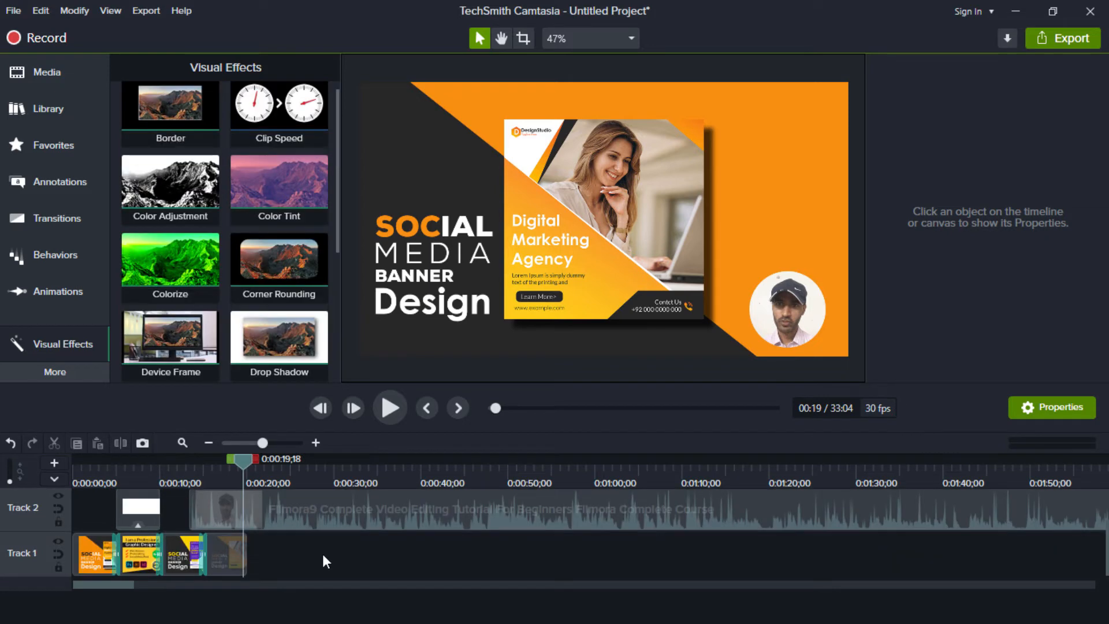
Step: Look at the available audio effects and import the Feel Nice track from the free youtube music folder
click(91, 376)
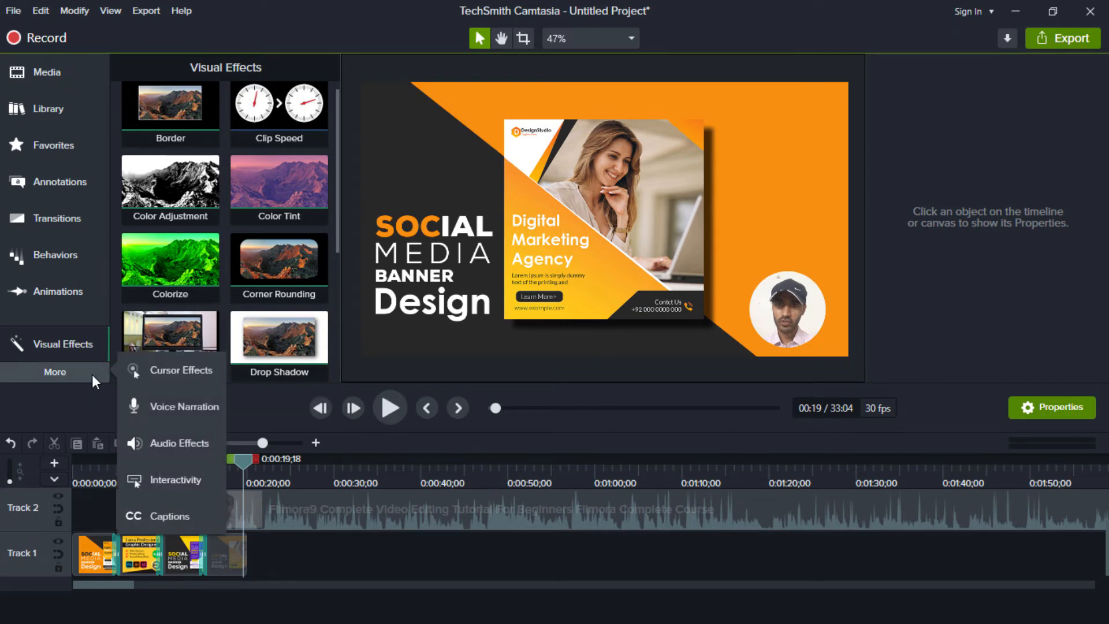
click(179, 443)
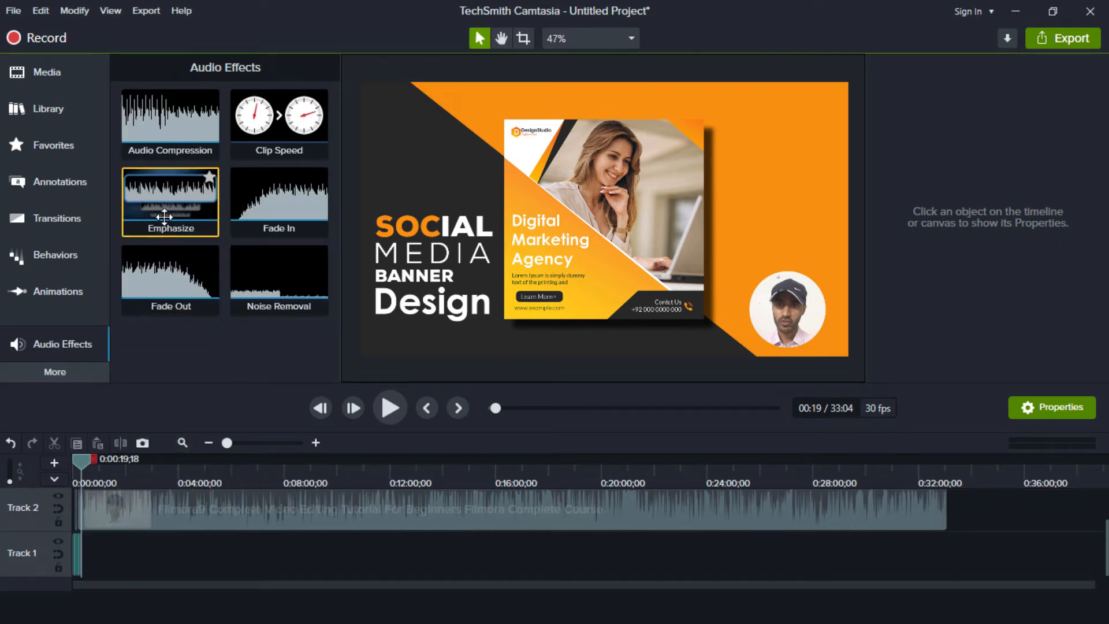
click(72, 71)
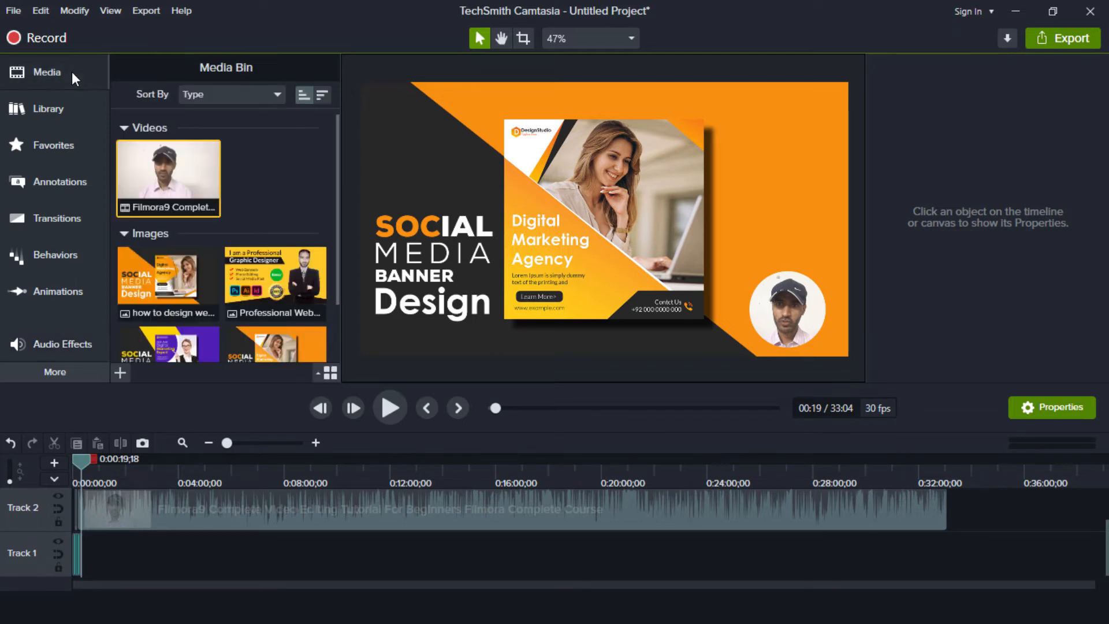
right_click(245, 165)
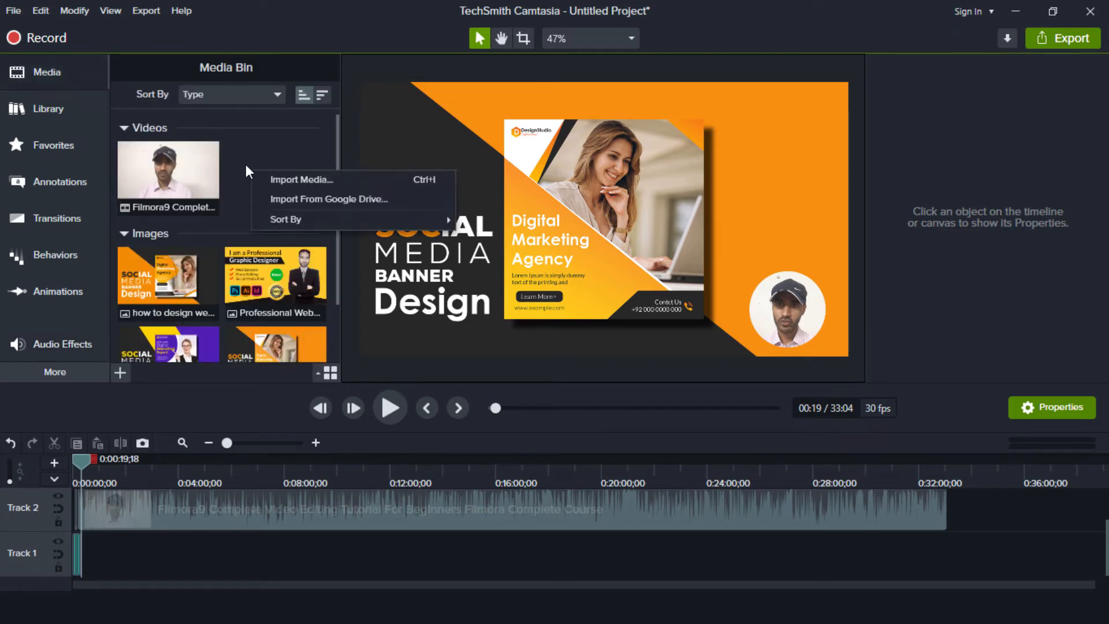
click(271, 179)
scroll(63, 199, down, 3)
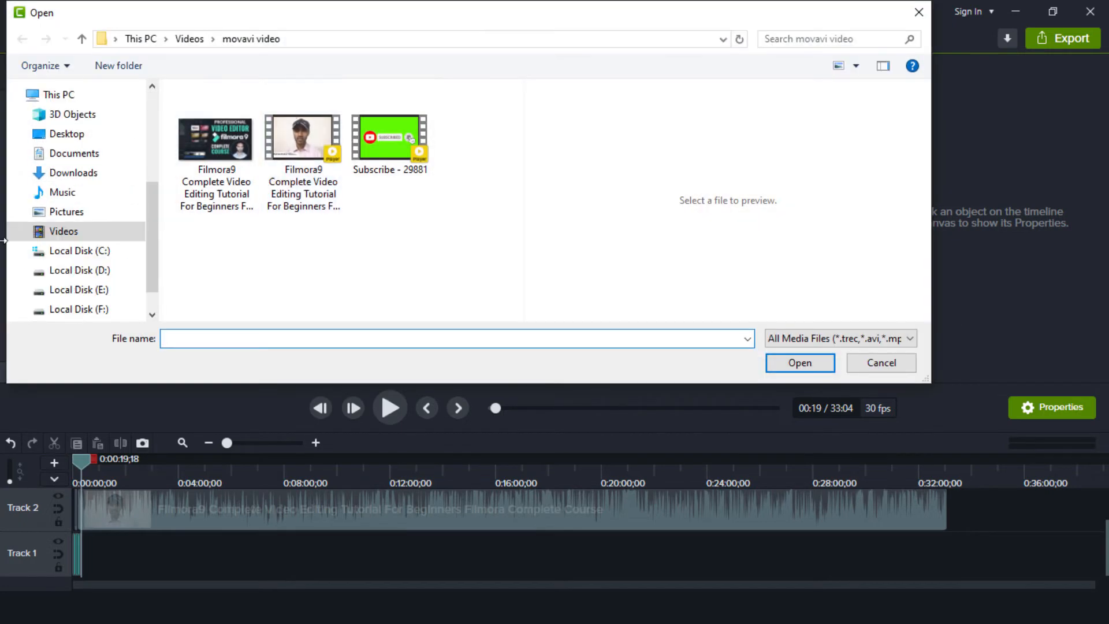
click(62, 196)
double_click(327, 165)
click(326, 165)
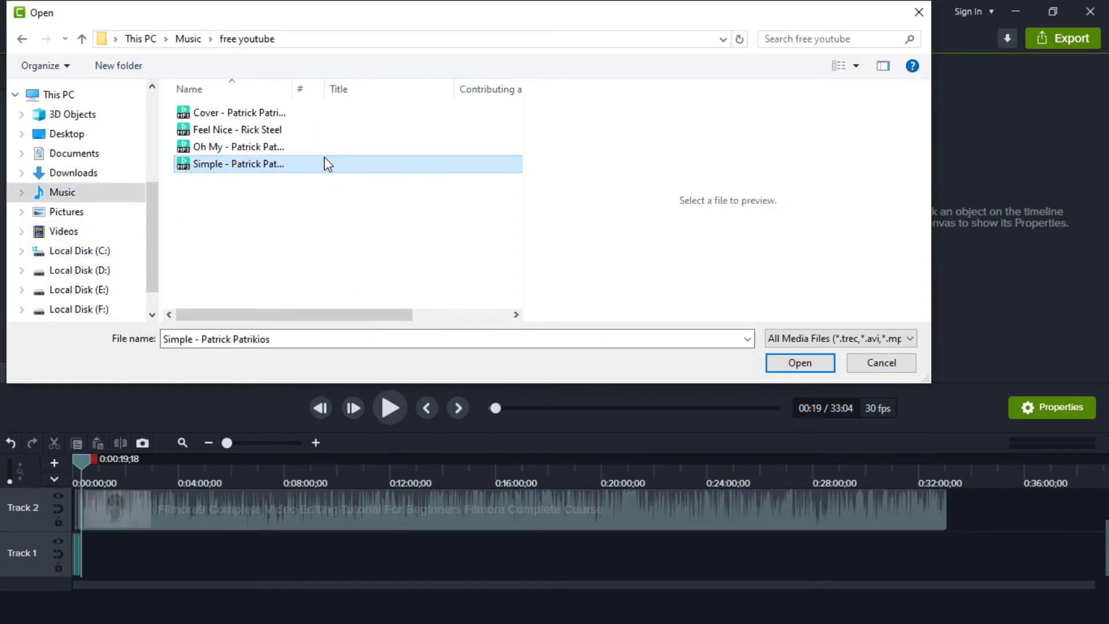
click(237, 130)
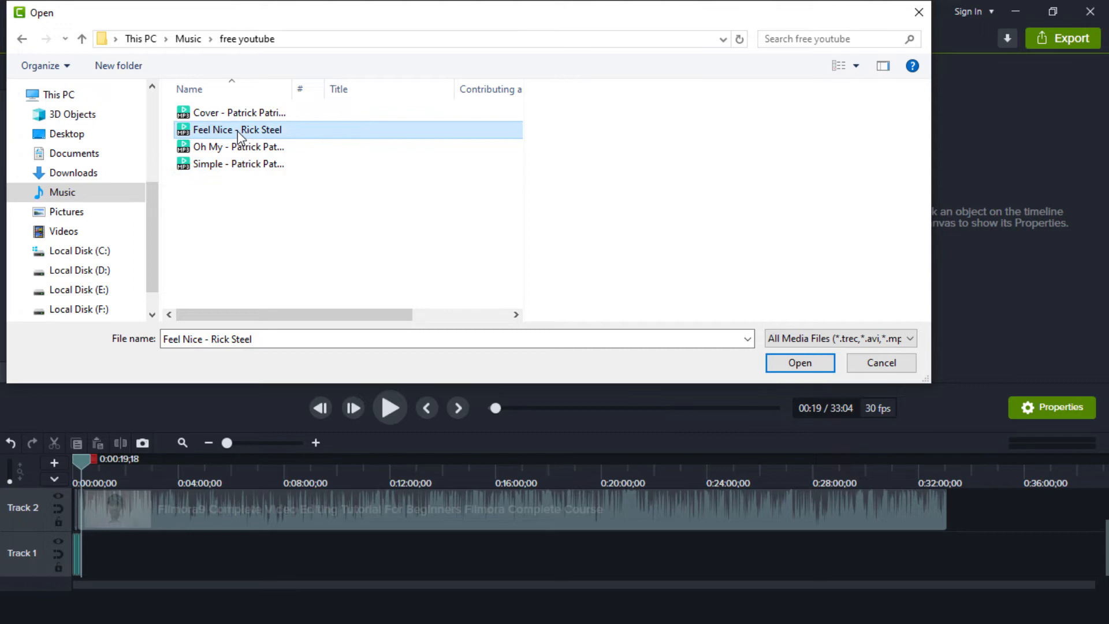
click(797, 358)
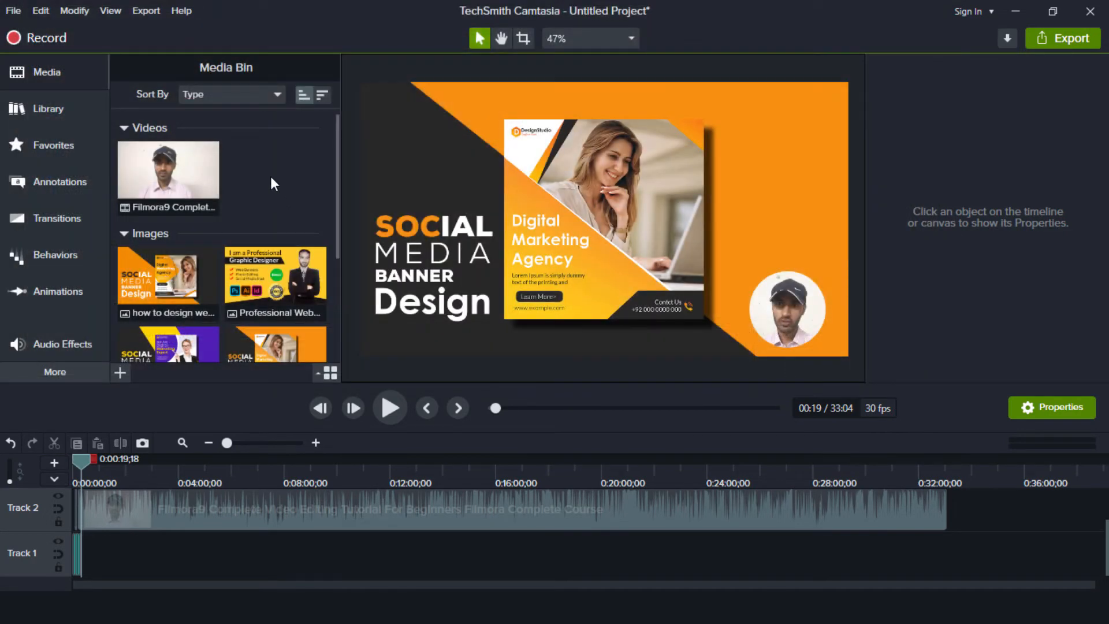
Step: Place the Feel Nice audio on Track 1 beneath the Filmora9 video at about 3:14 and set the playhead to 3:46
click(338, 285)
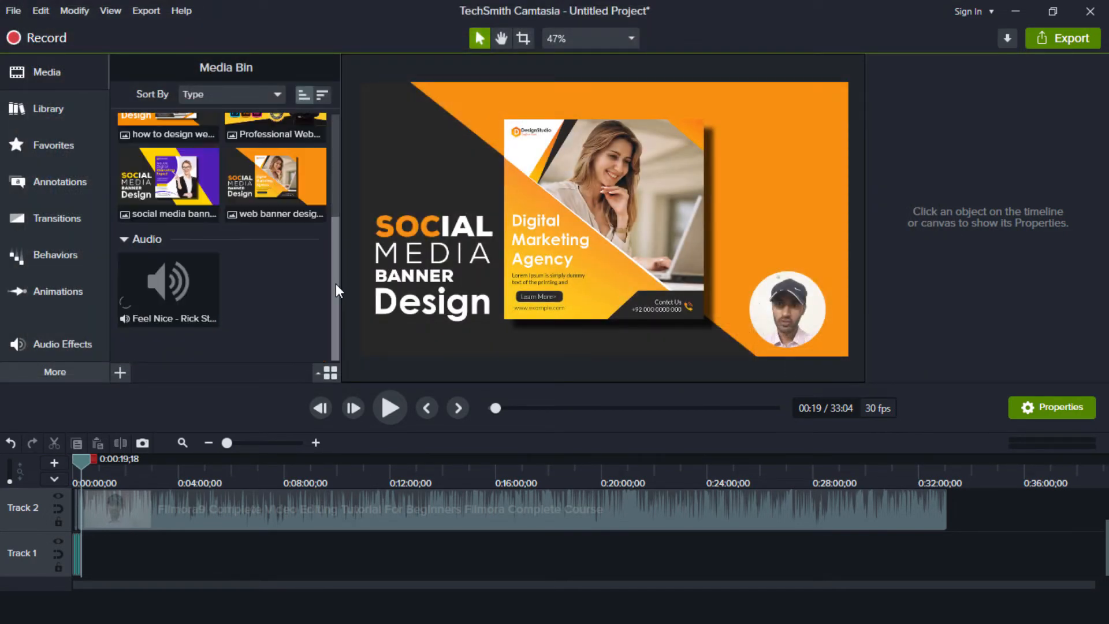
click(193, 282)
drag(192, 282, 158, 553)
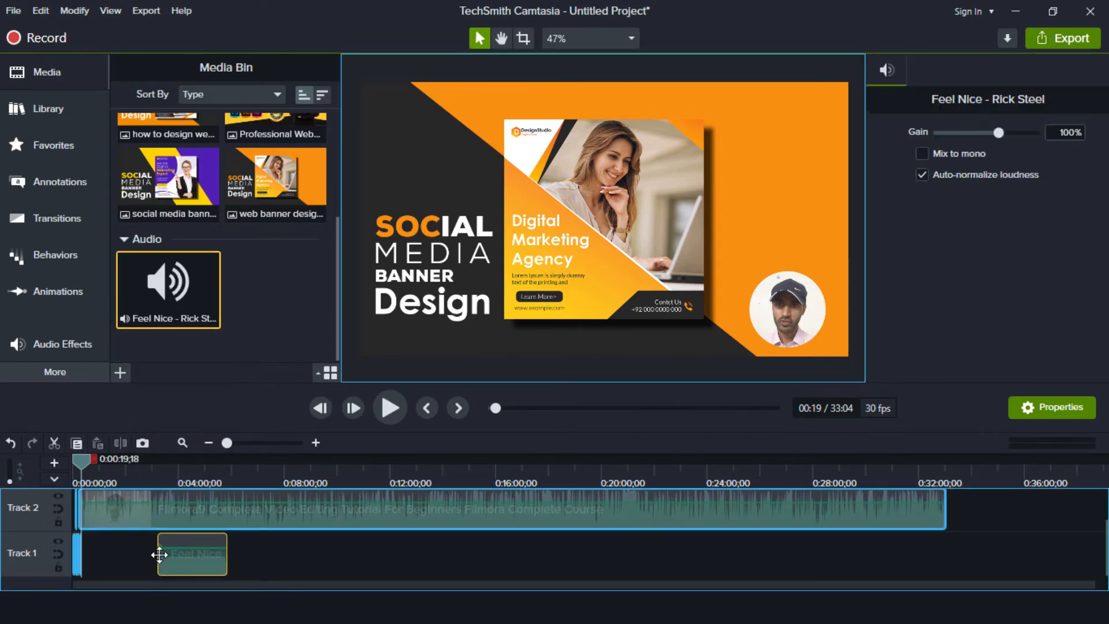
click(173, 470)
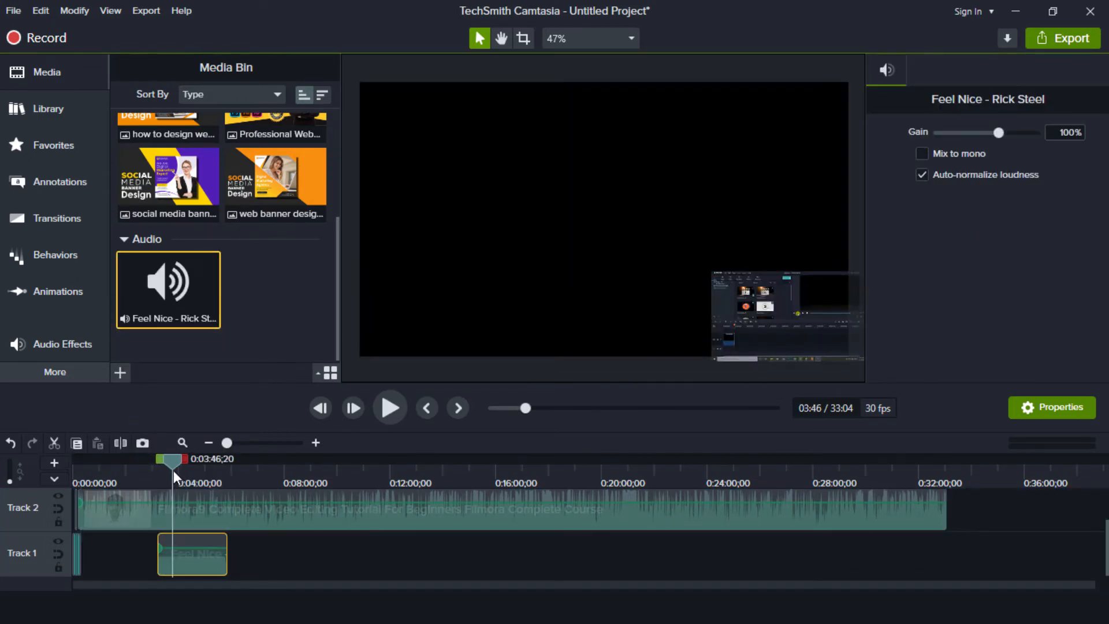
Step: Apply the Emphasize audio effect to the Filmora9 video on Track 2 and review its Ramp Position options
click(187, 515)
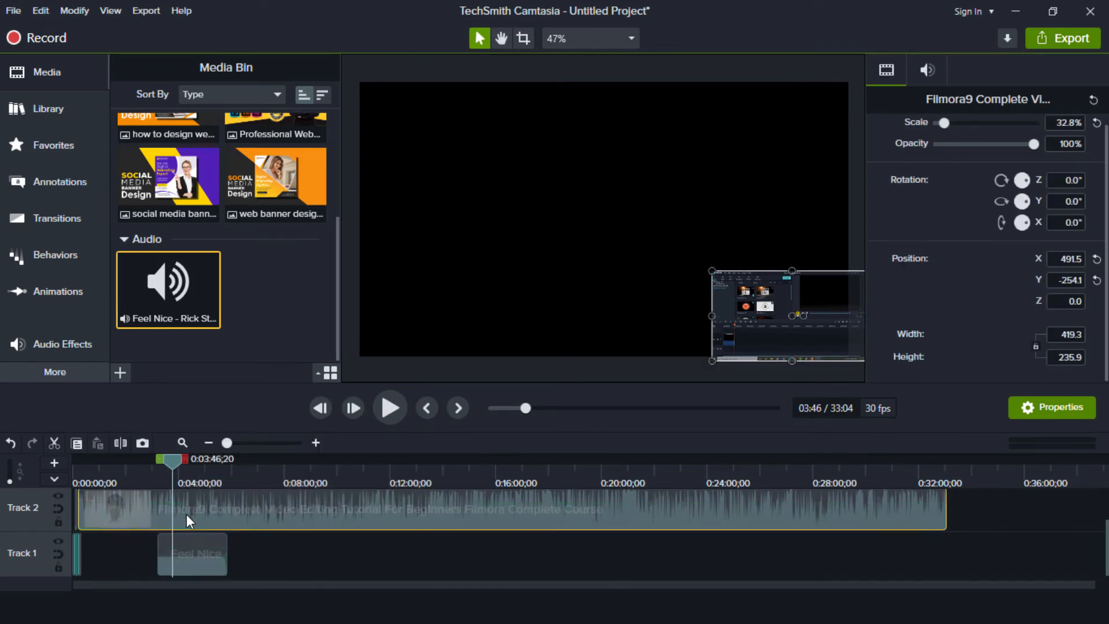
click(188, 564)
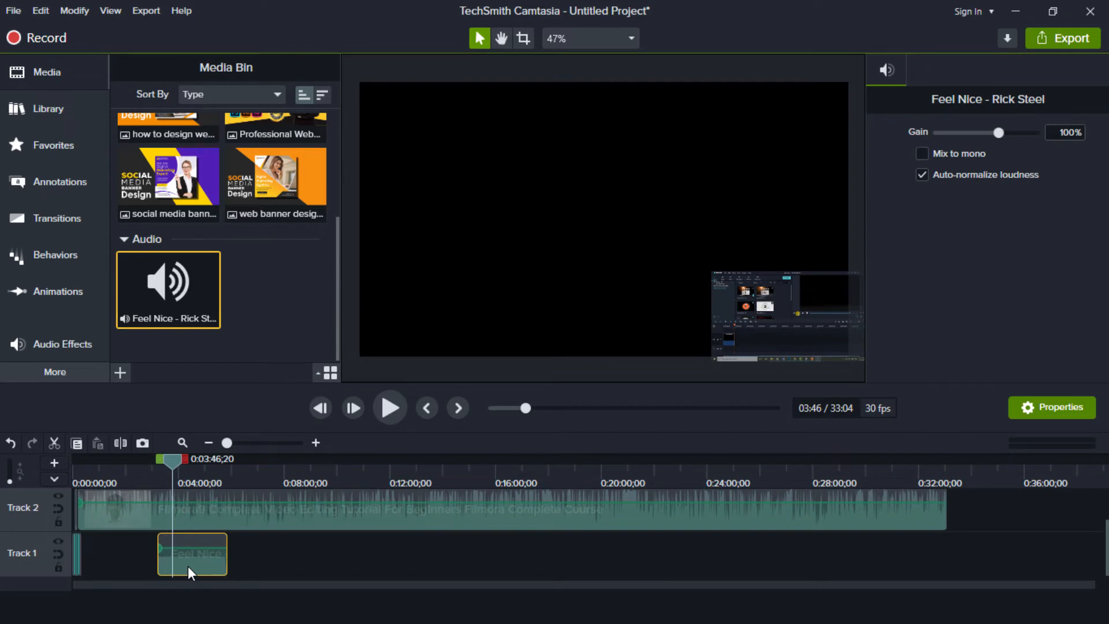
click(81, 347)
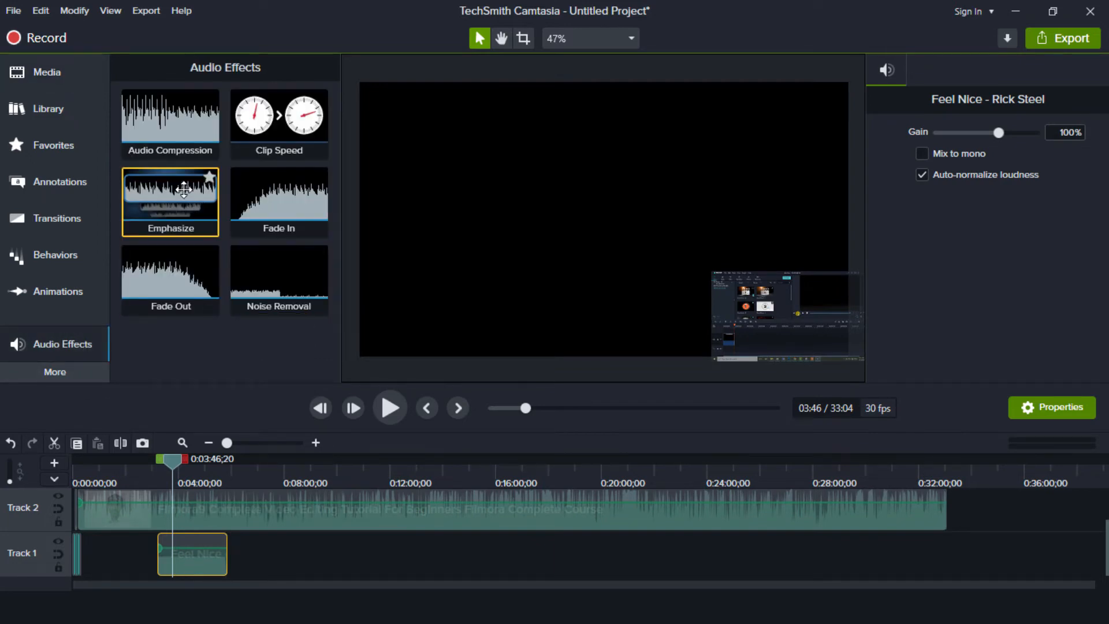
drag(183, 189, 189, 494)
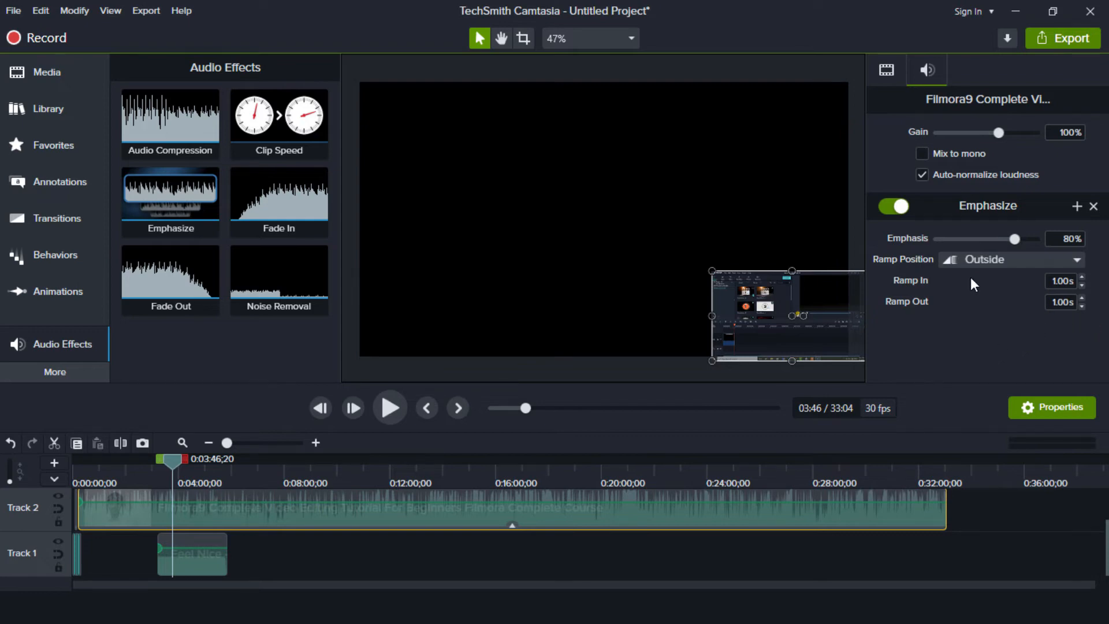
click(1079, 260)
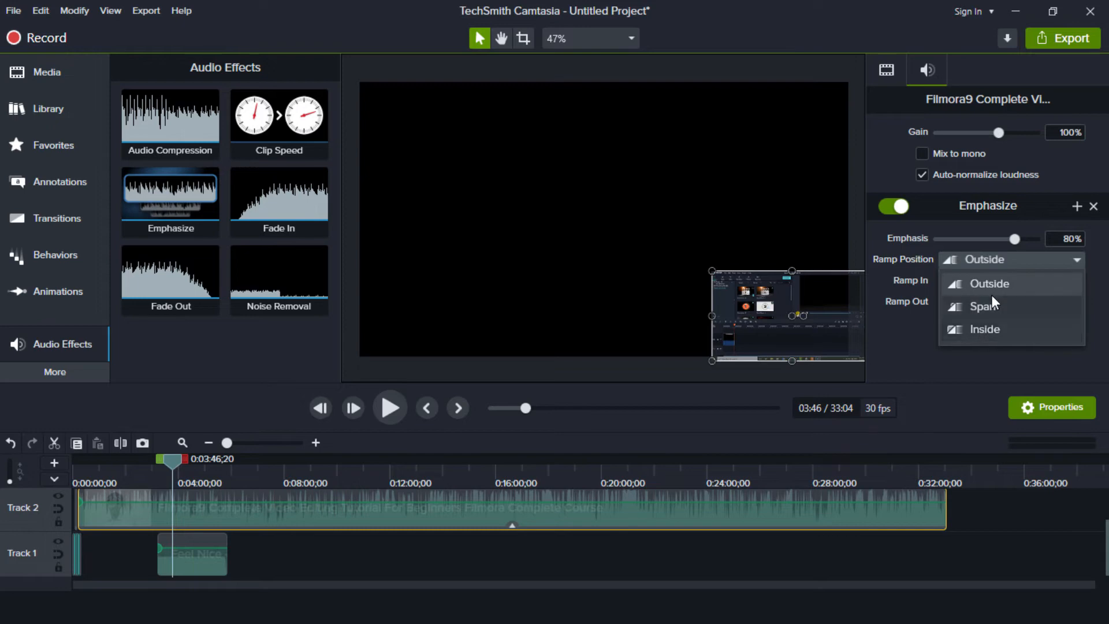
click(975, 374)
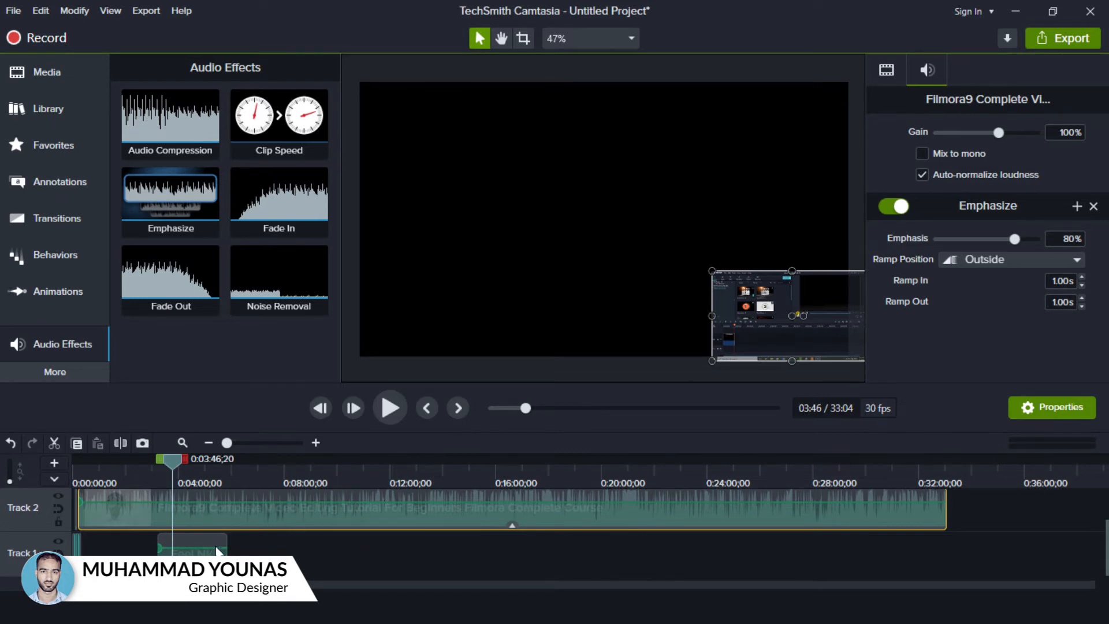
Step: Lower the volume of the Feel Nice clip on Track 1 and play the mix from 3:46
drag(214, 548, 214, 561)
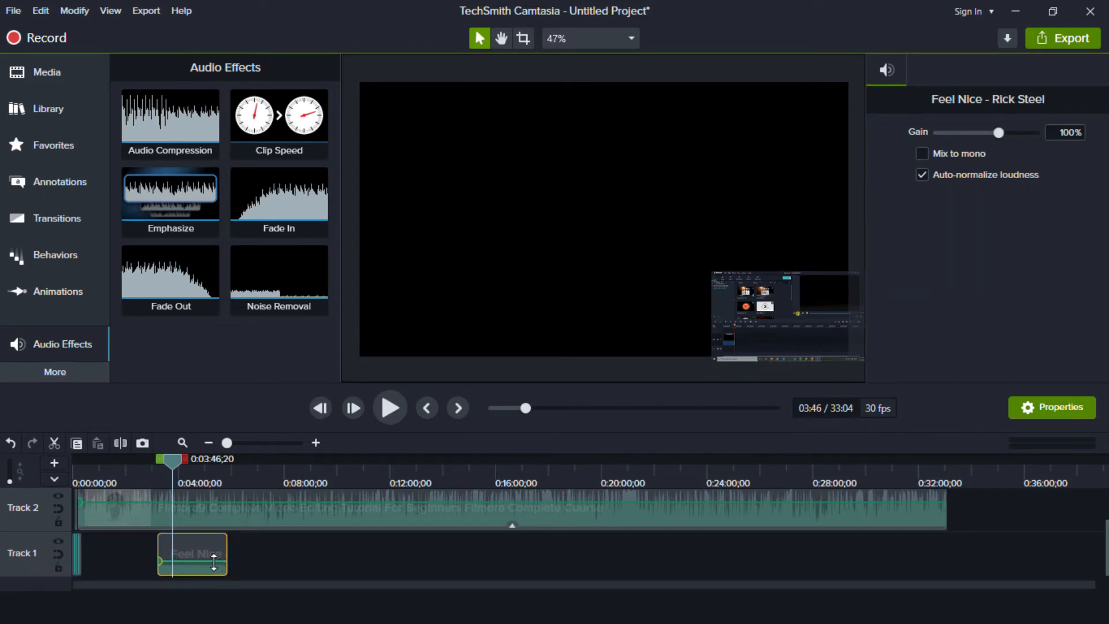
click(281, 553)
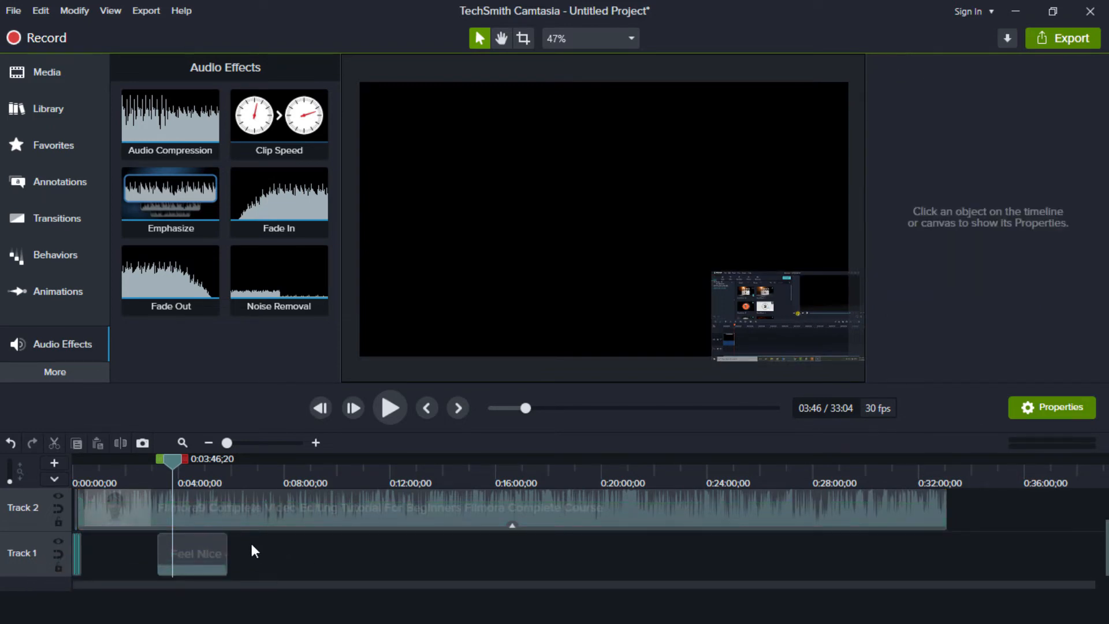
click(230, 518)
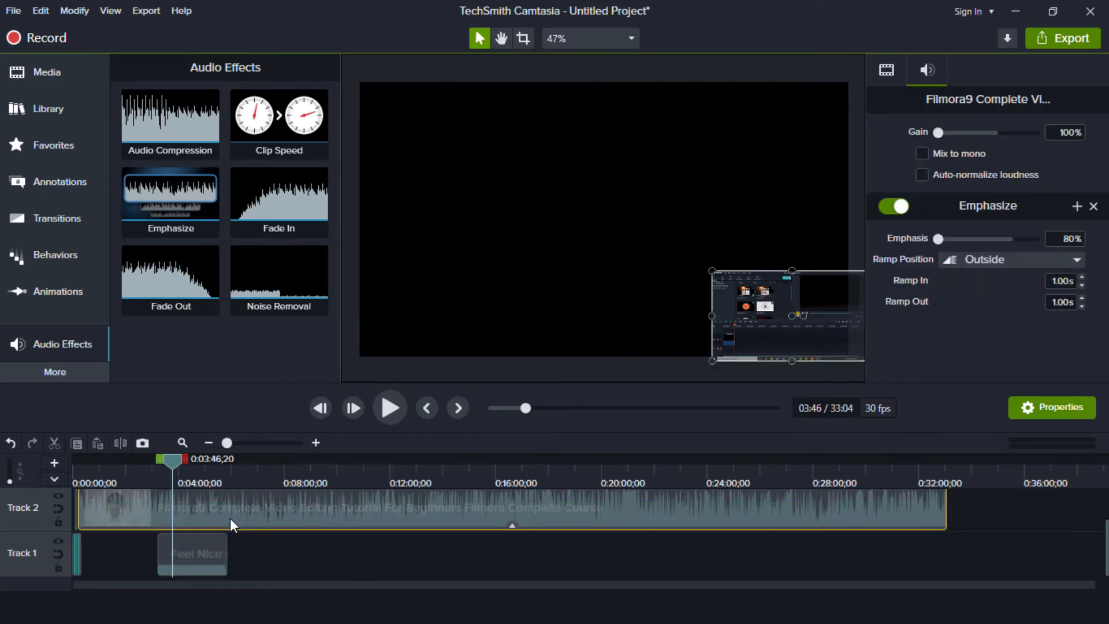
click(390, 408)
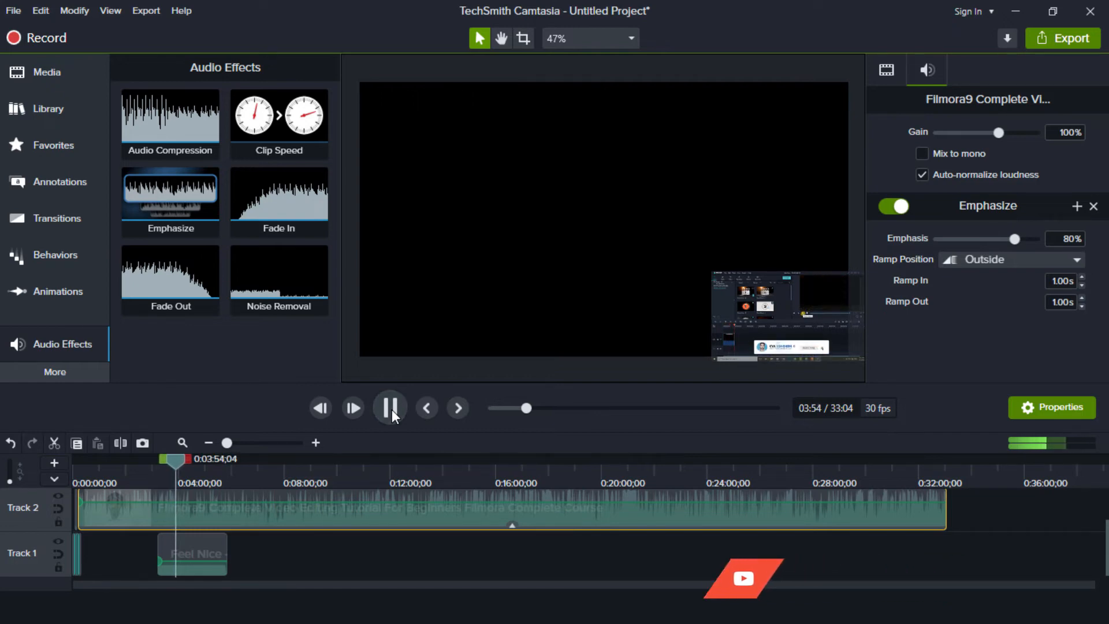
click(390, 409)
Step: Place the Assist lower third from the library on Track 2 at about 0:24 and check its title and subtitle fields at 0:27
click(314, 539)
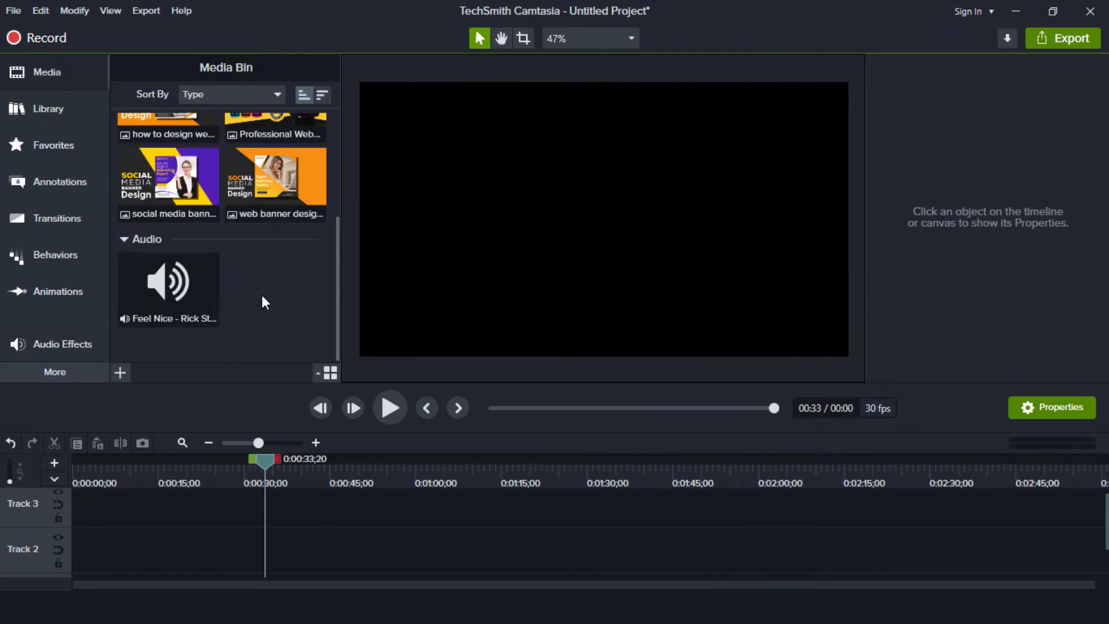
click(71, 110)
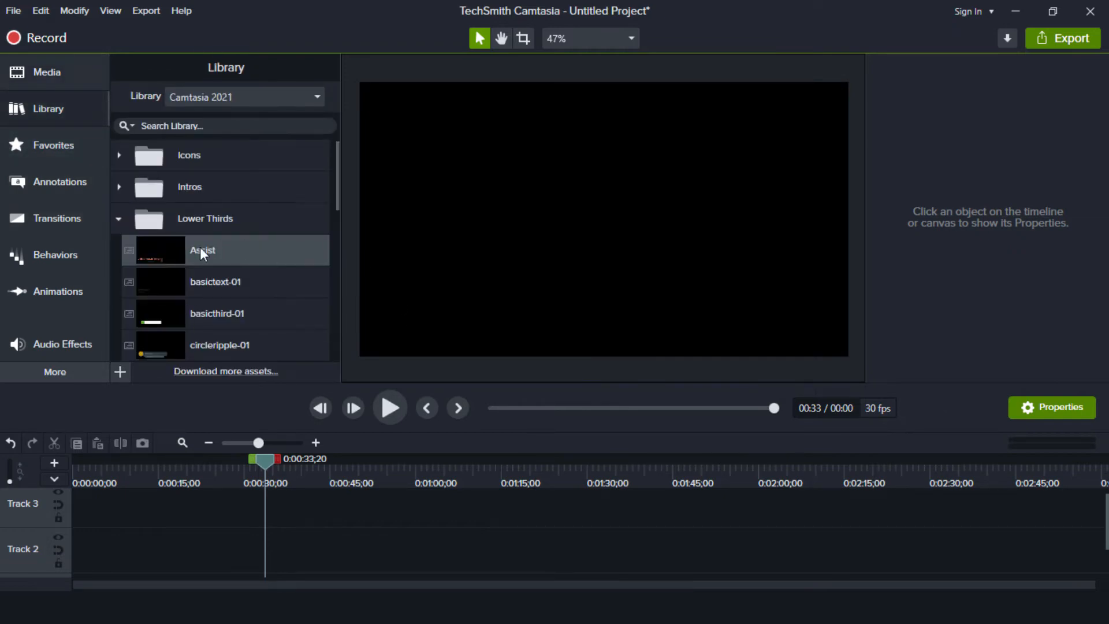
drag(215, 254, 203, 547)
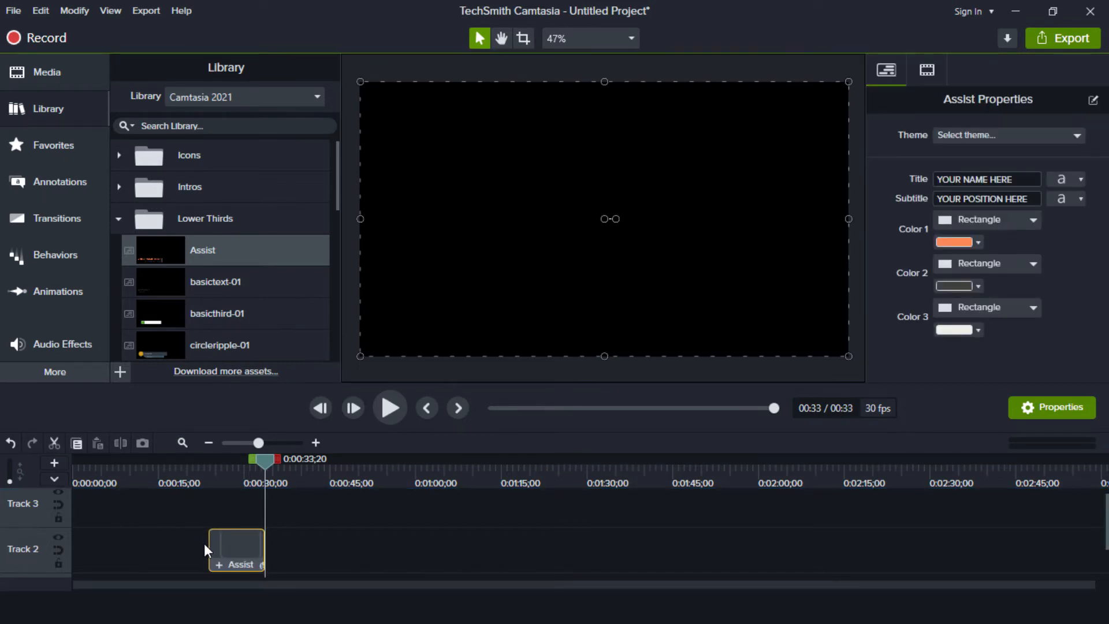
click(232, 481)
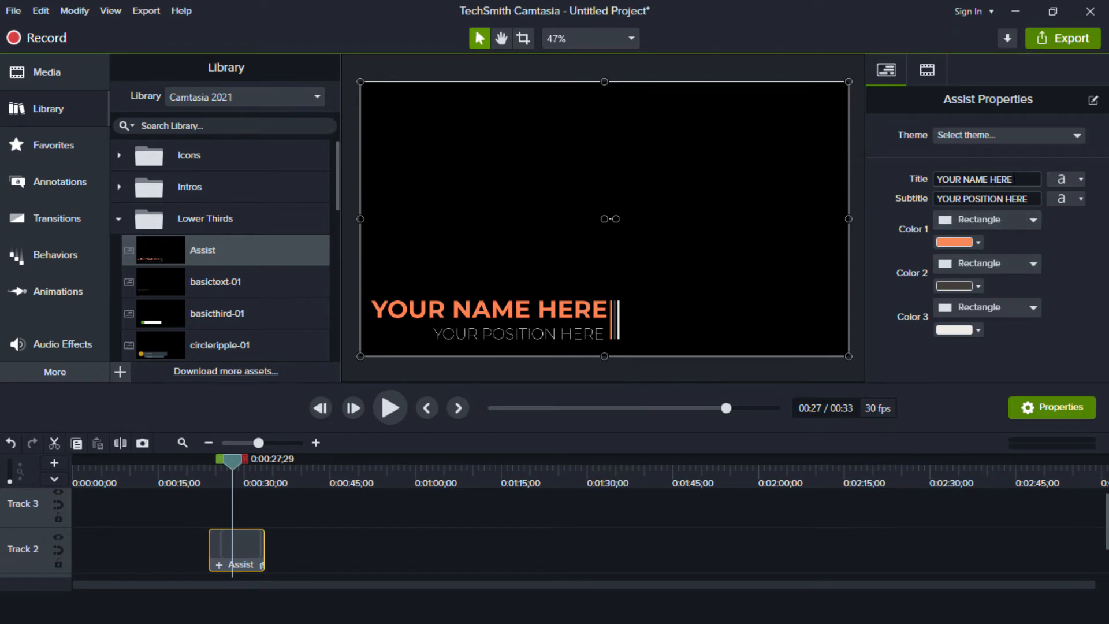
click(1015, 179)
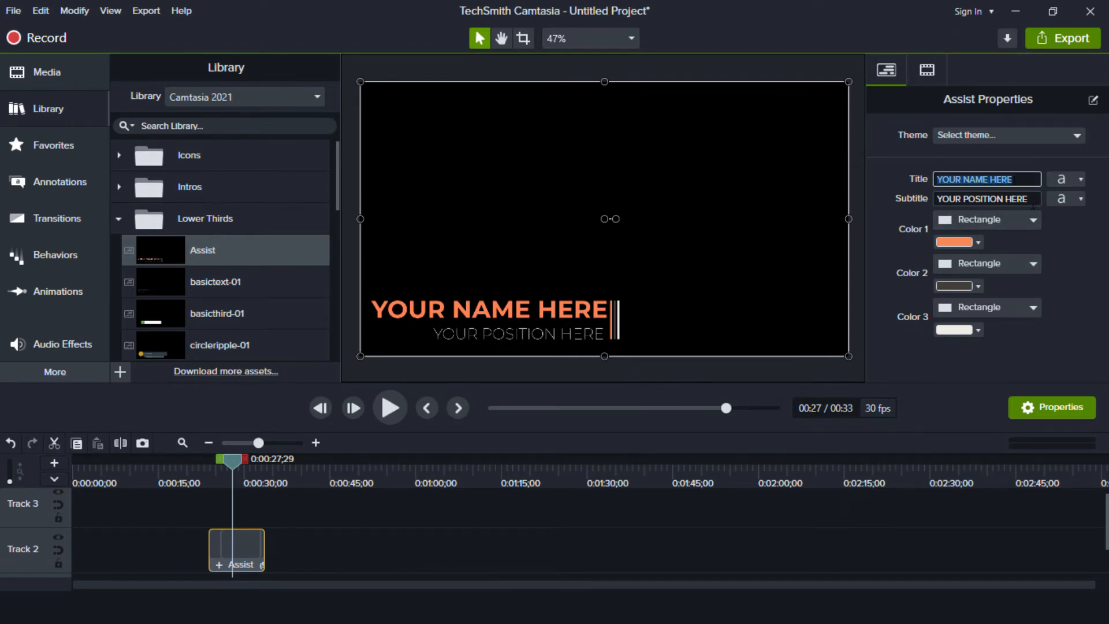
click(1026, 182)
click(1034, 199)
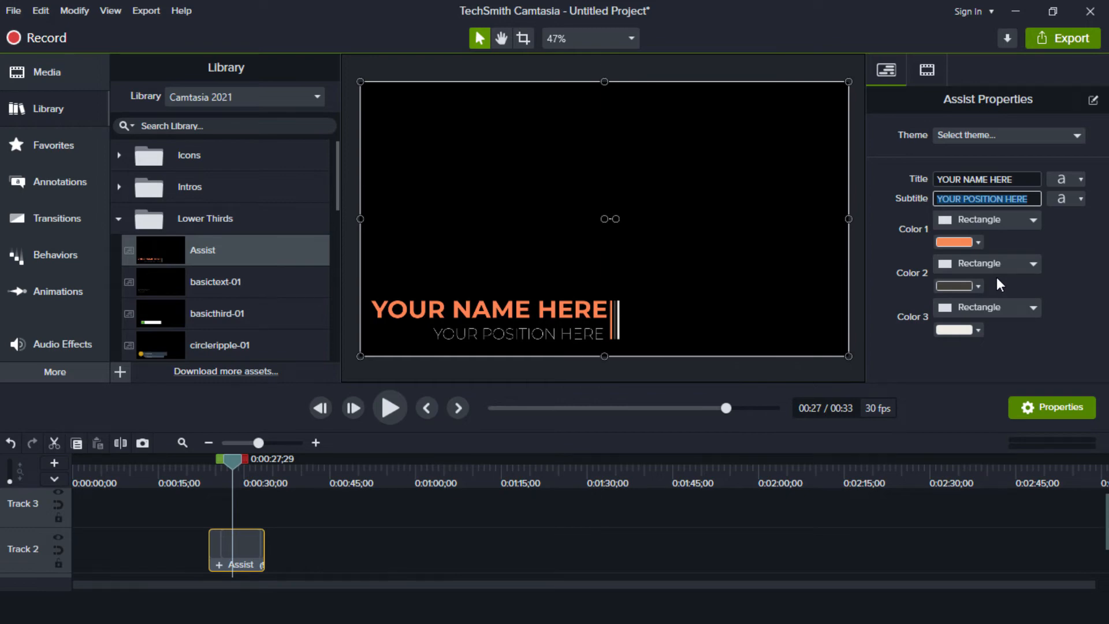
Step: Add the red speech bubble callout to Track 2 at about 0:42 and the purple speech bubble directly above it on Track 3
click(57, 185)
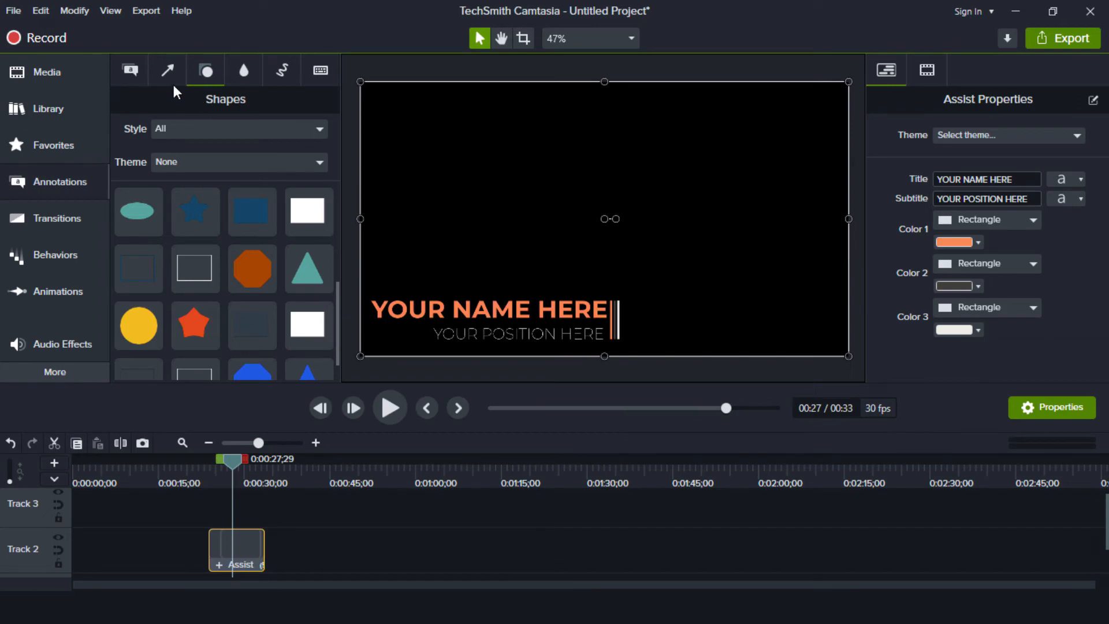
click(139, 66)
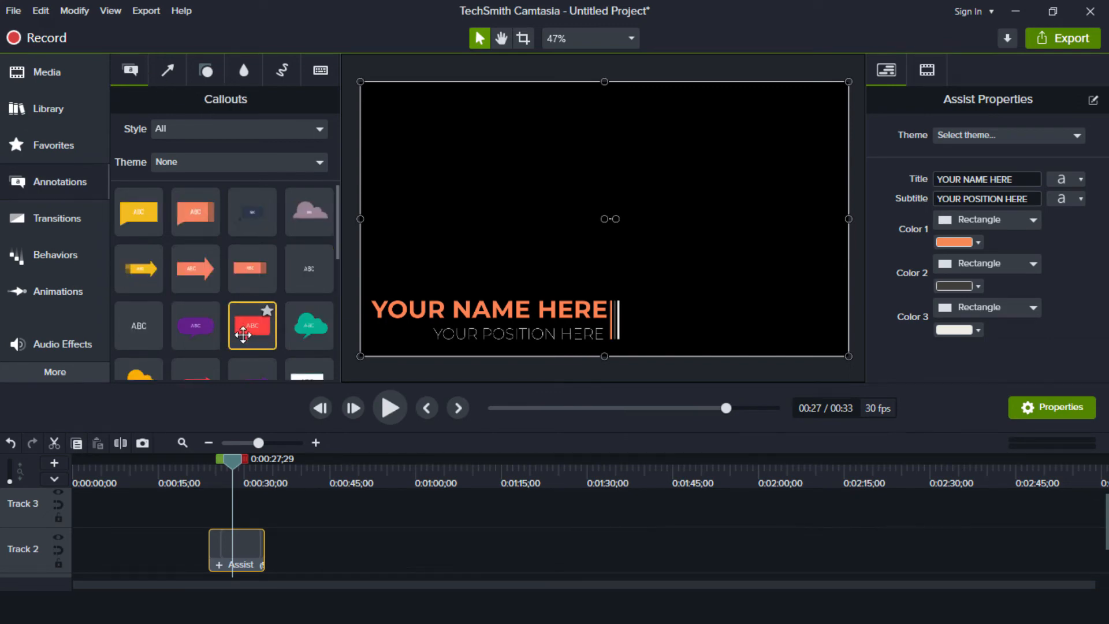
drag(243, 334, 324, 543)
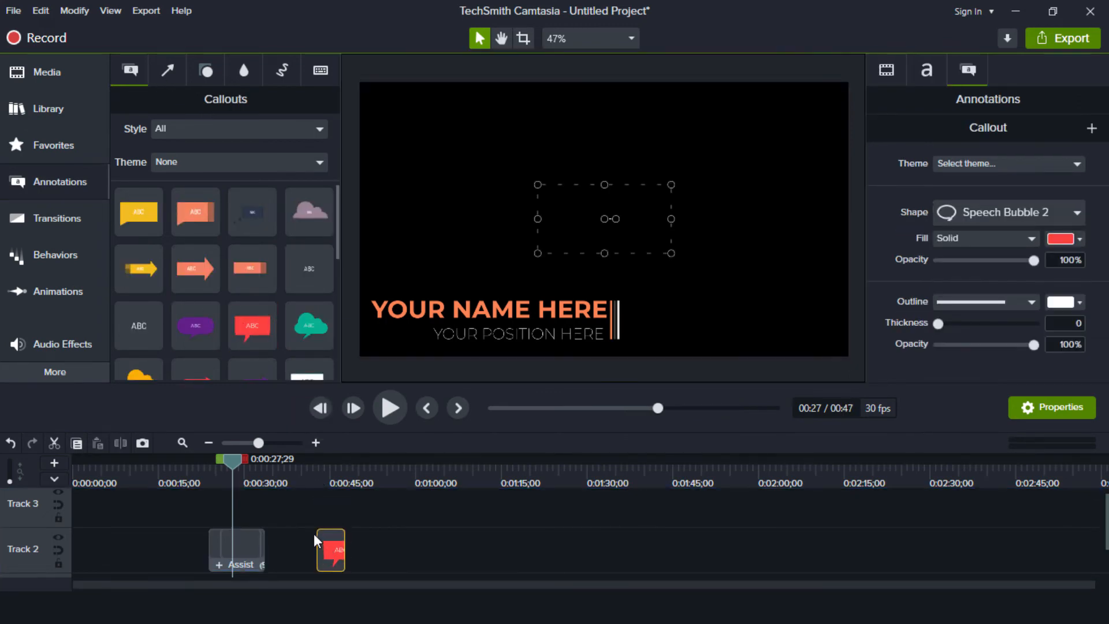
drag(195, 325, 331, 510)
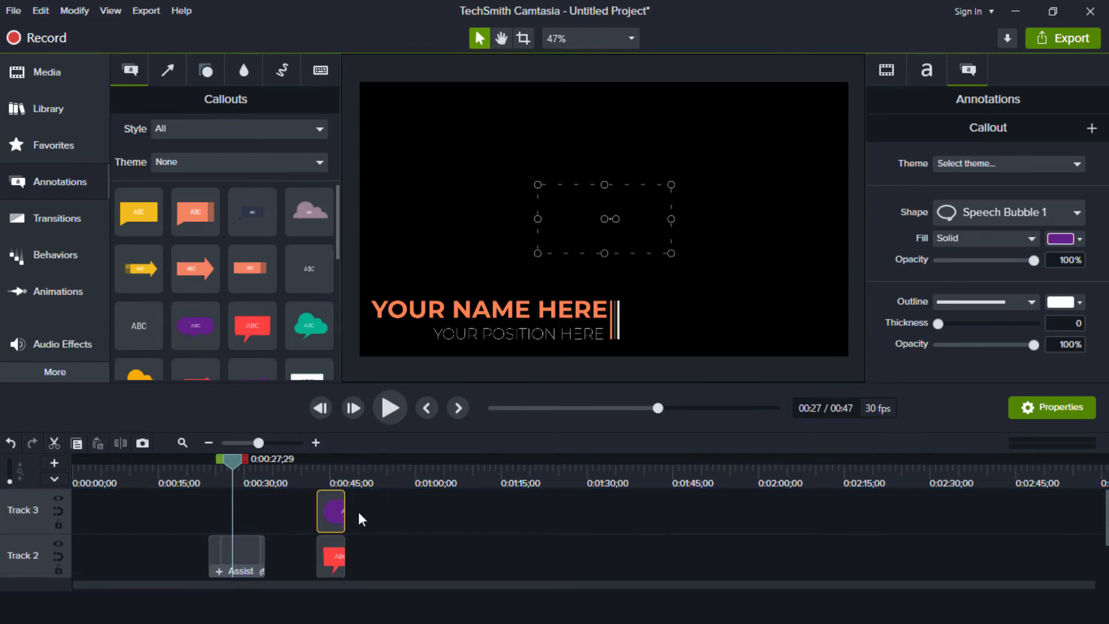
Step: Group the red and purple callouts into one clip and set the playhead over the group at about 0:45
ctrl+click(327, 543)
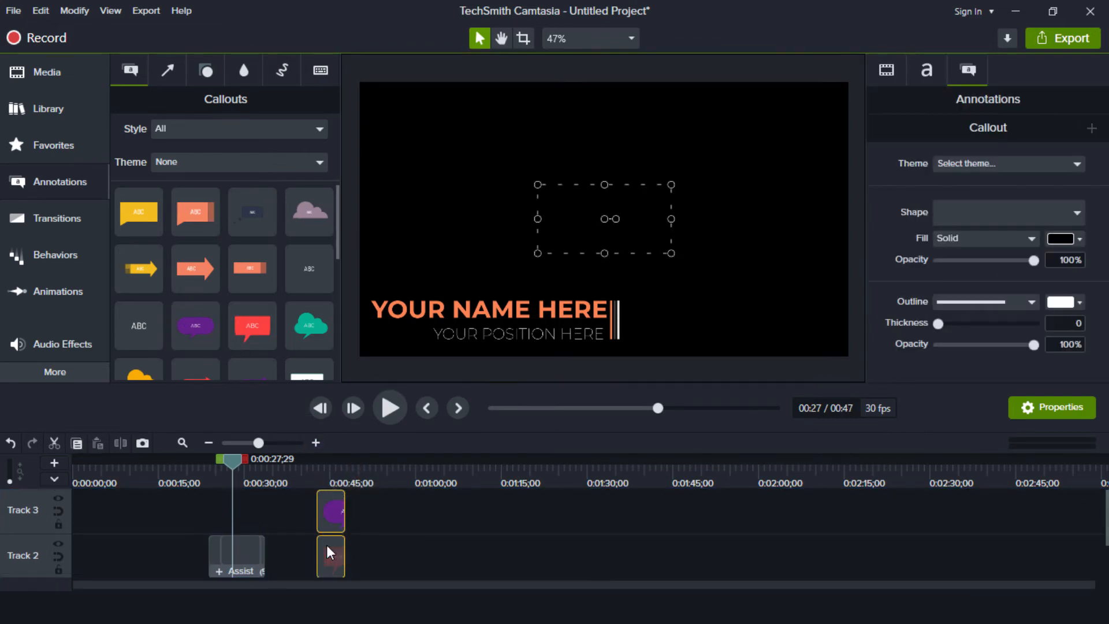
right_click(327, 544)
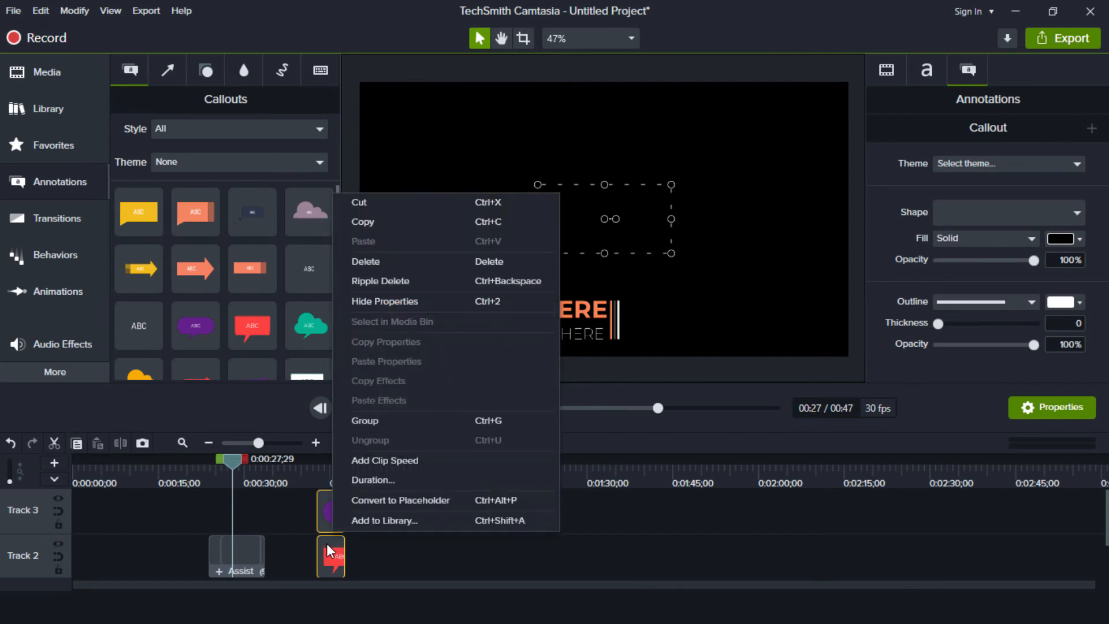
click(376, 421)
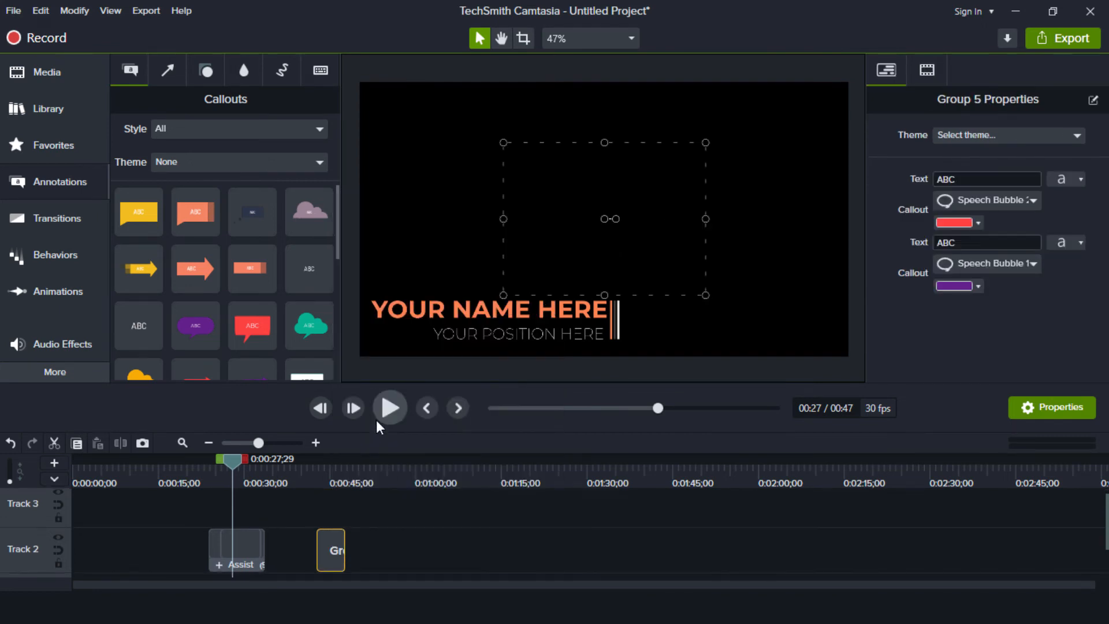
click(332, 477)
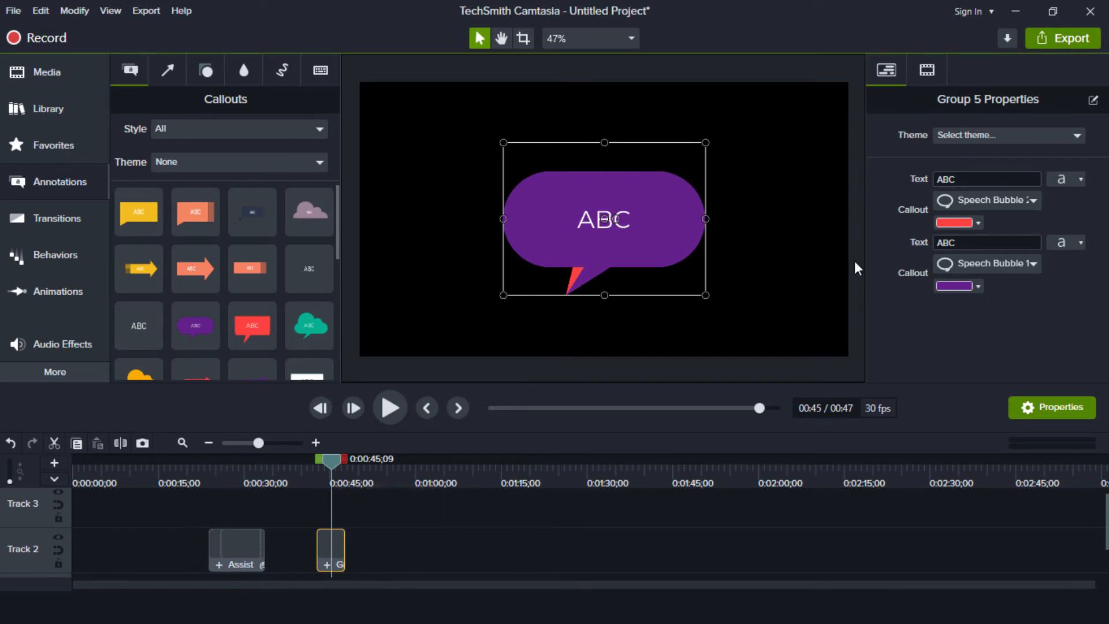
Step: Set the grouped callouts' text to 1234 for the red bubble and samle for the purple bubble
click(938, 180)
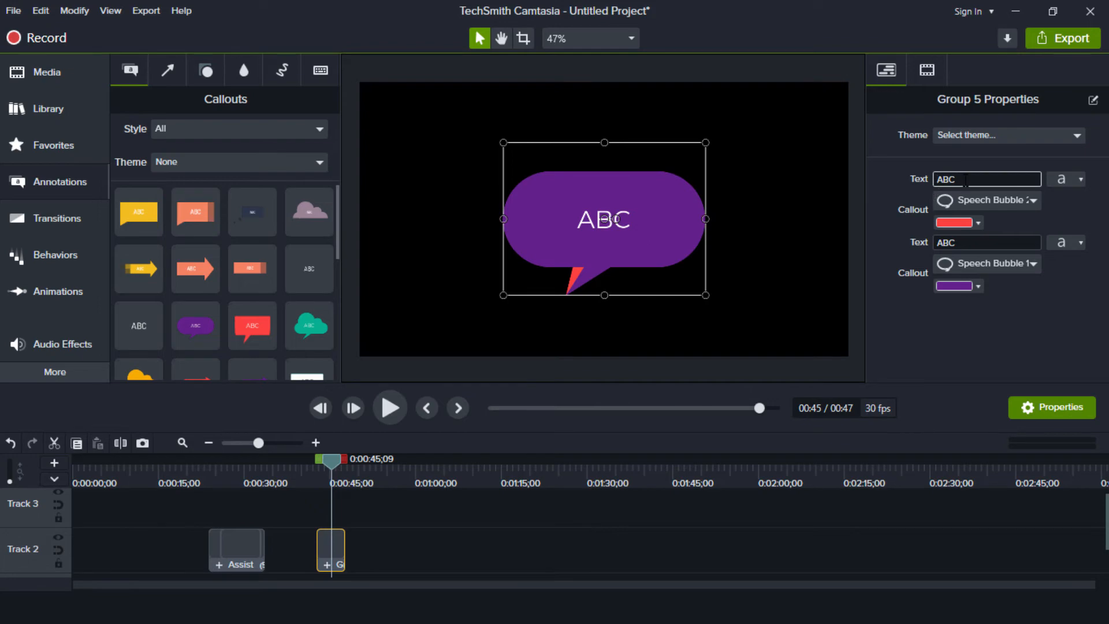
key(Delete)
key(Delete)
key(Delete)
text(1234)
double_click(976, 238)
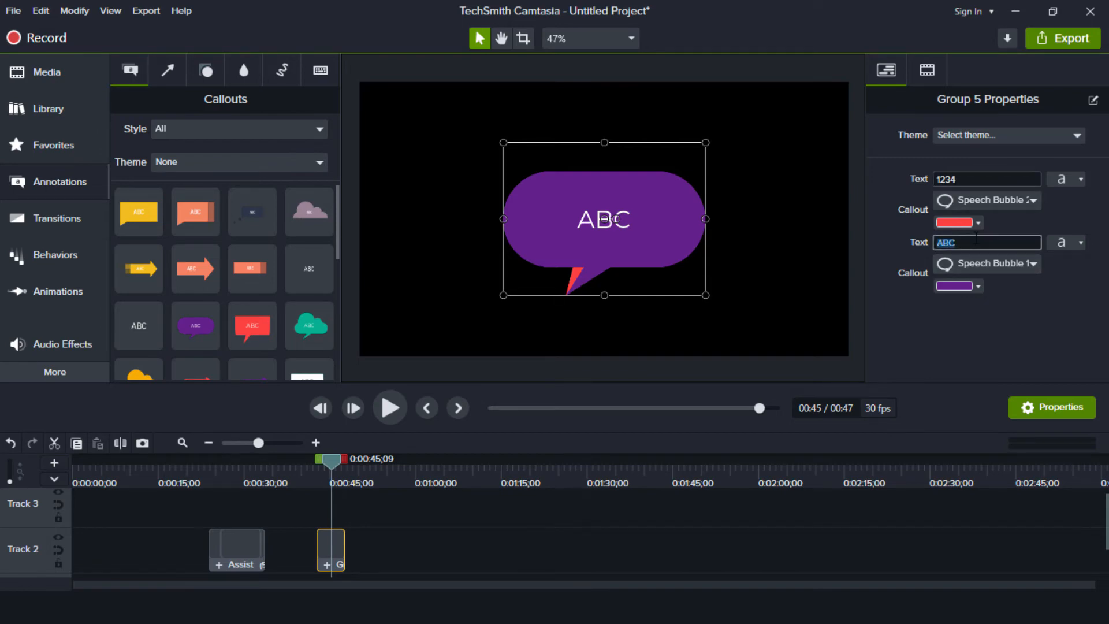
key(Delete)
text(samle)
click(587, 526)
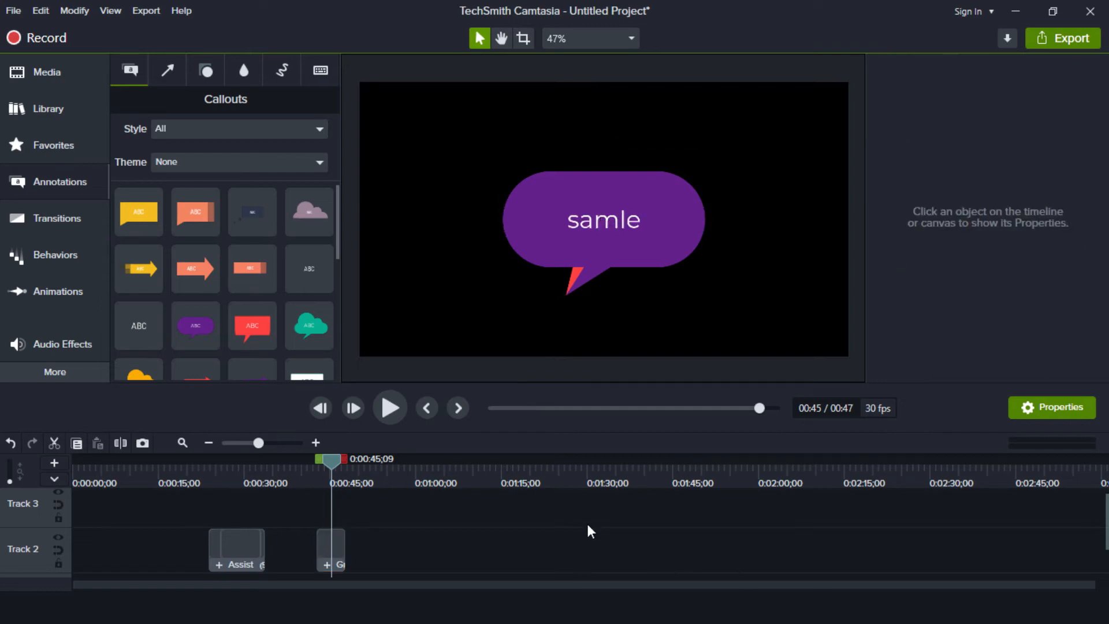
Step: Rename the callout group's first Text property to name in the Quick Property Editor and save it
click(320, 546)
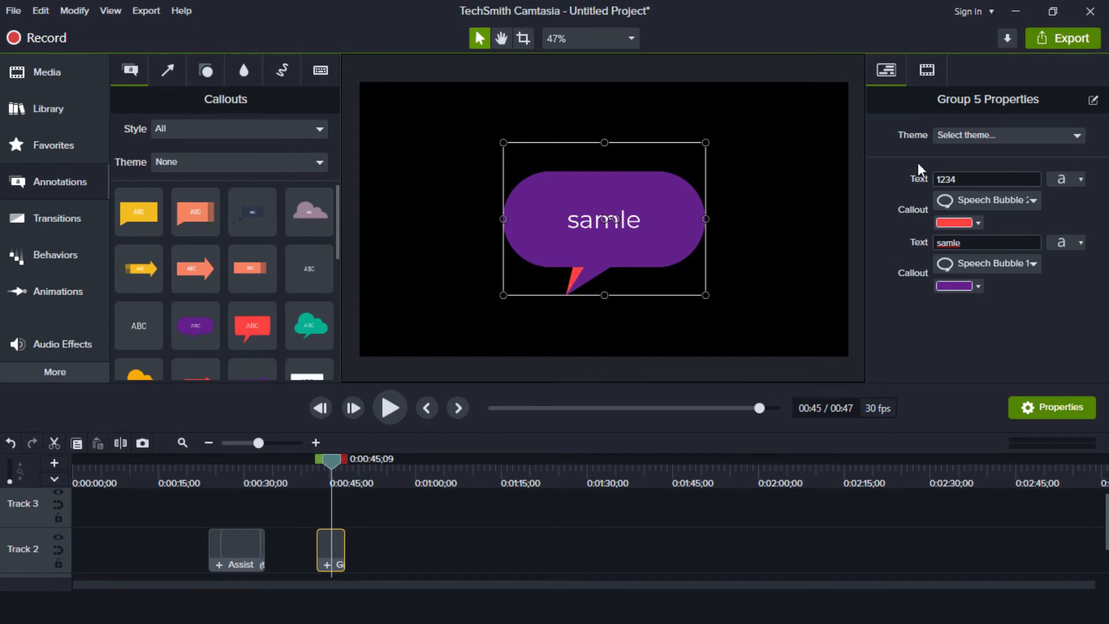
click(1094, 100)
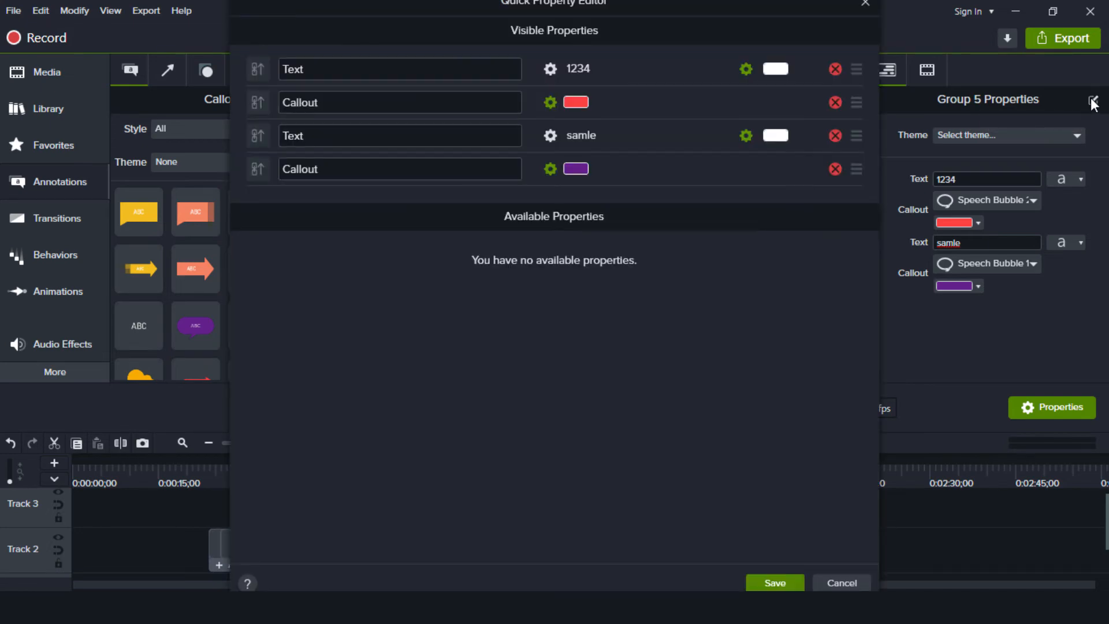
click(866, 3)
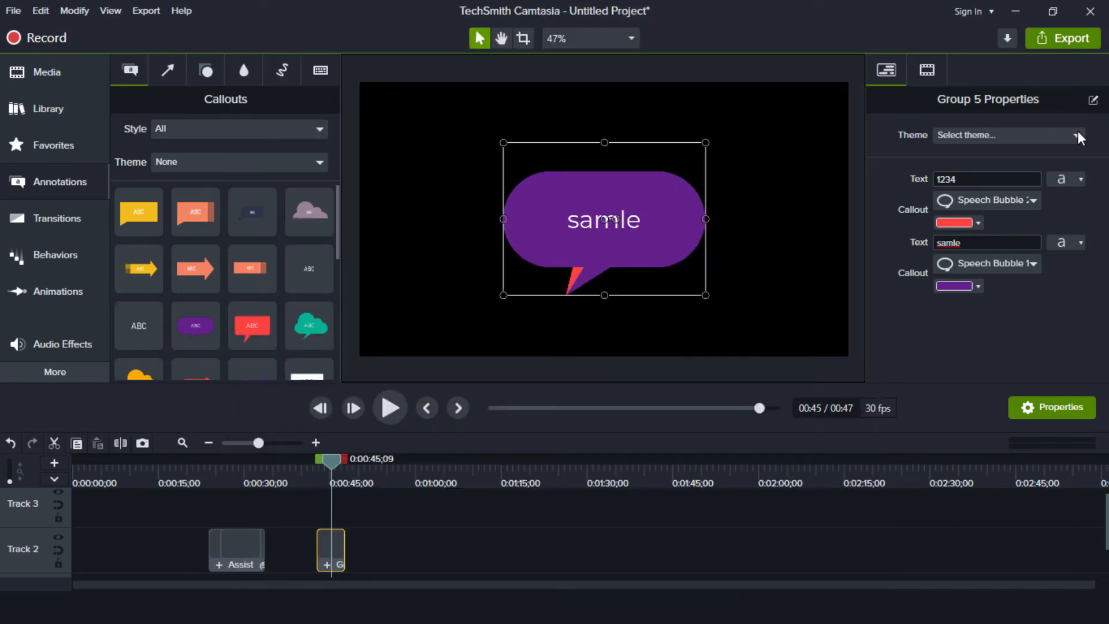
click(1094, 103)
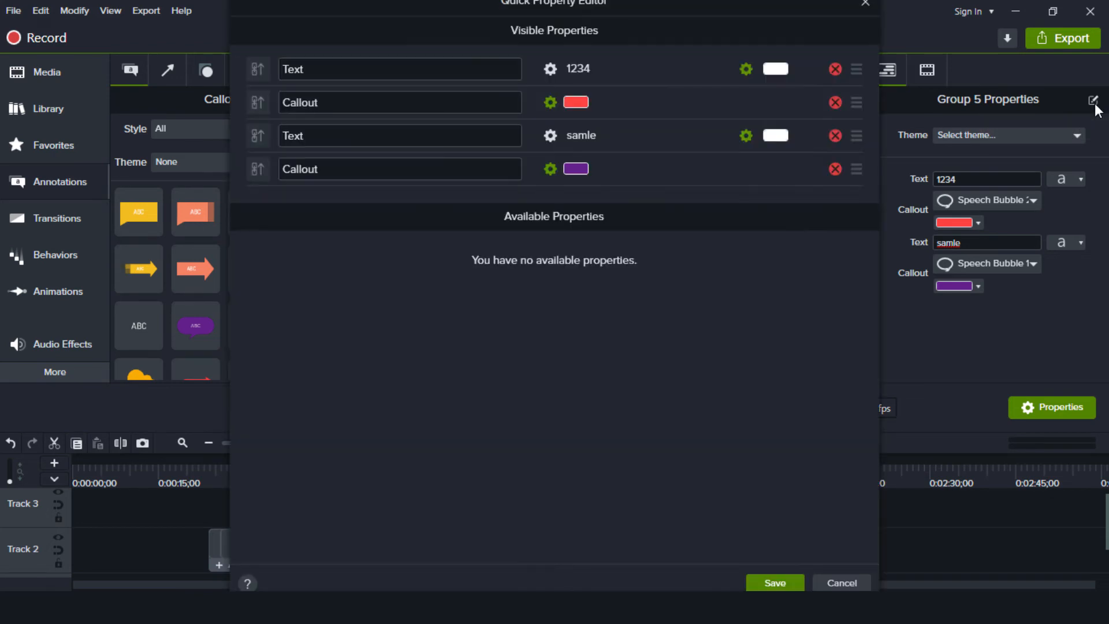
click(316, 70)
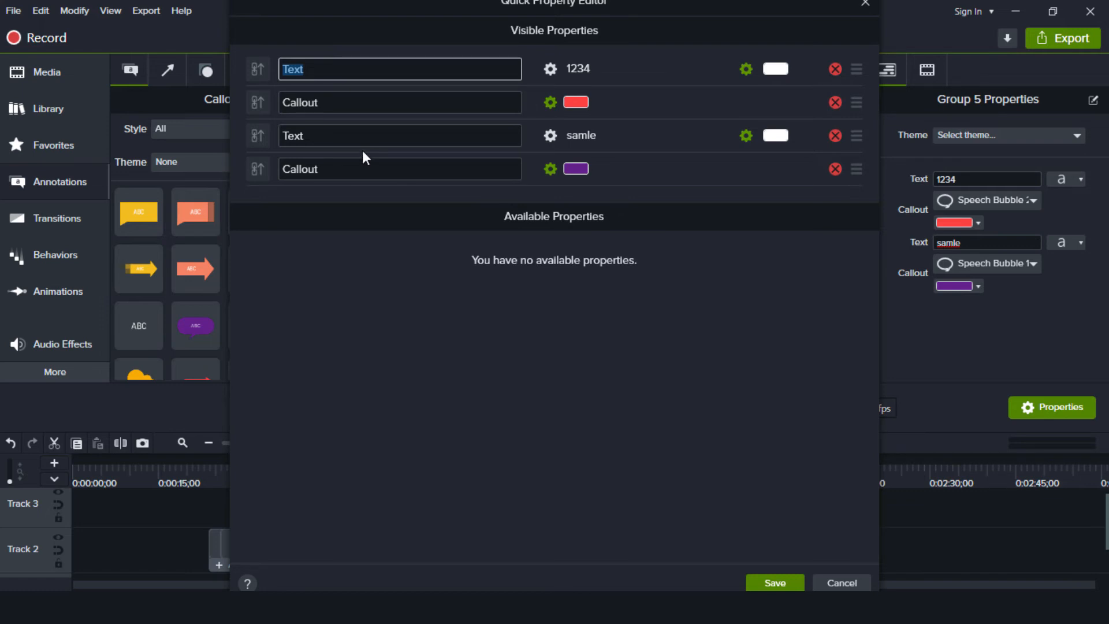
text(name)
click(776, 584)
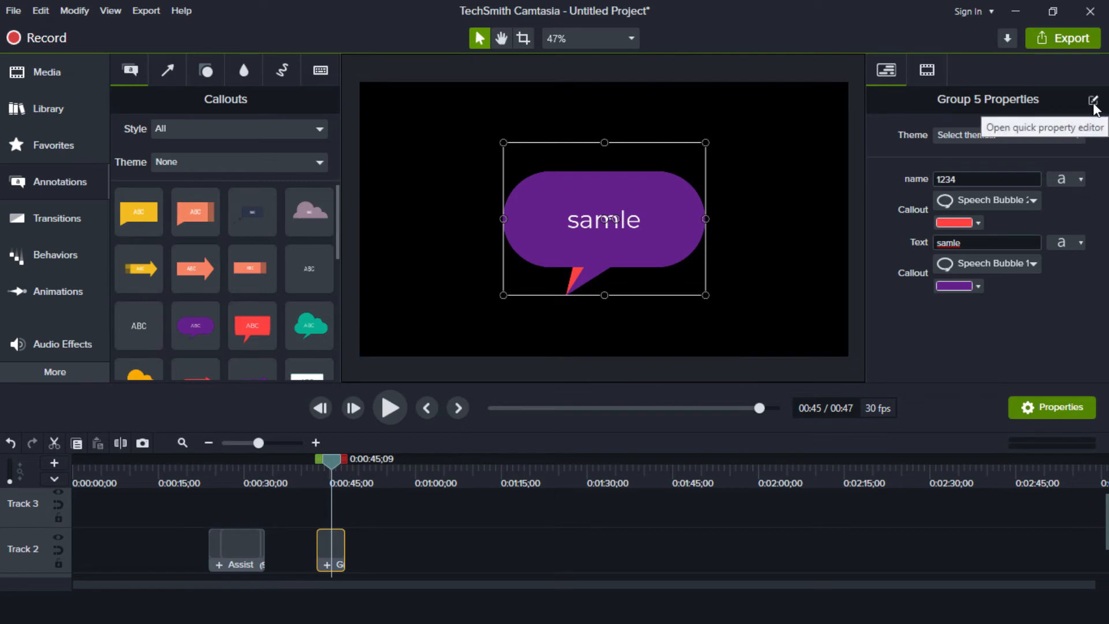
click(379, 542)
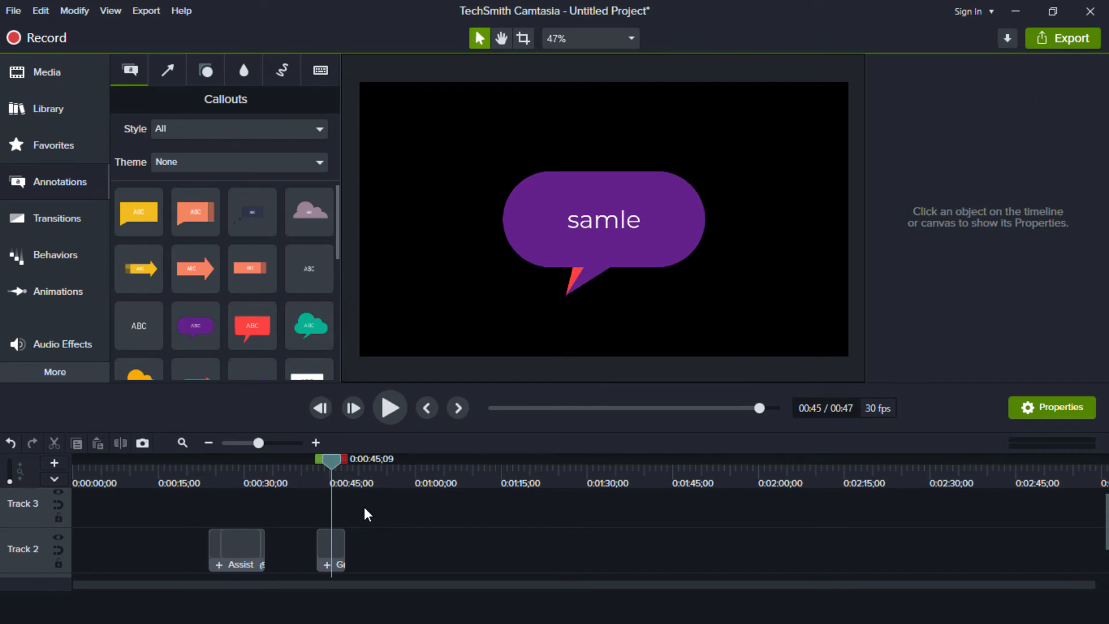
Step: Open the Assist group's contents and delete the orange title text clip on Track 5
click(228, 550)
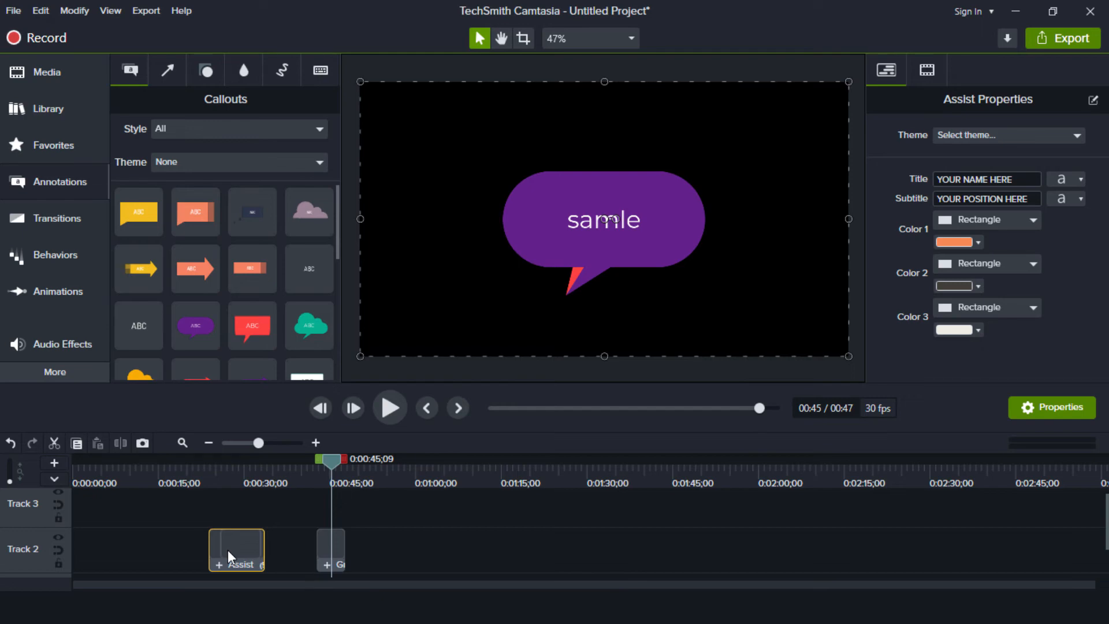
click(218, 565)
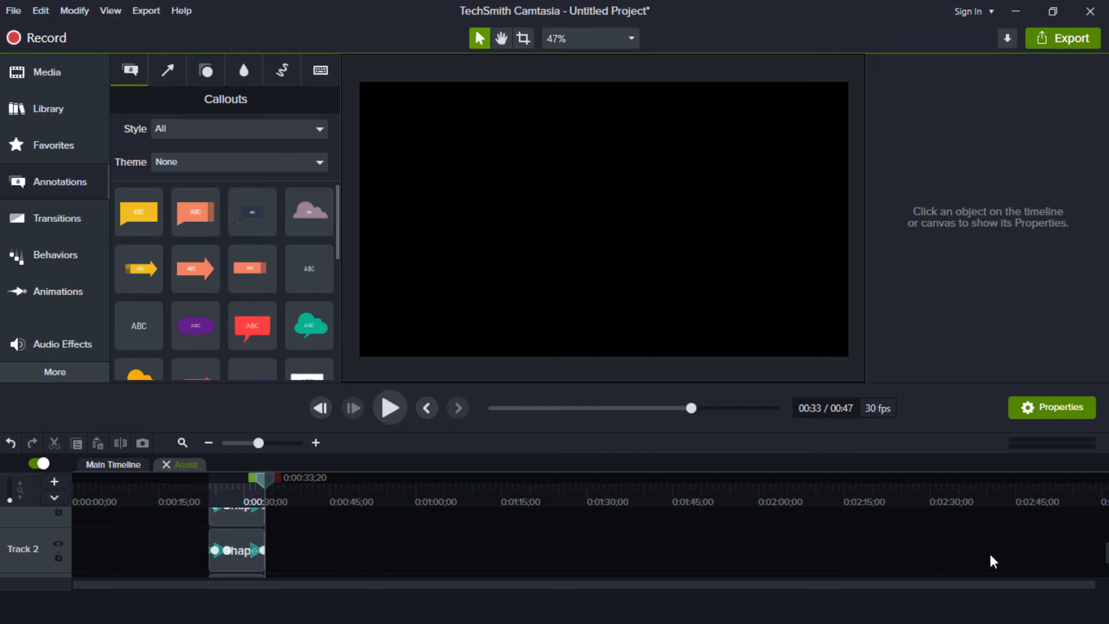
scroll(1106, 558, up, 3)
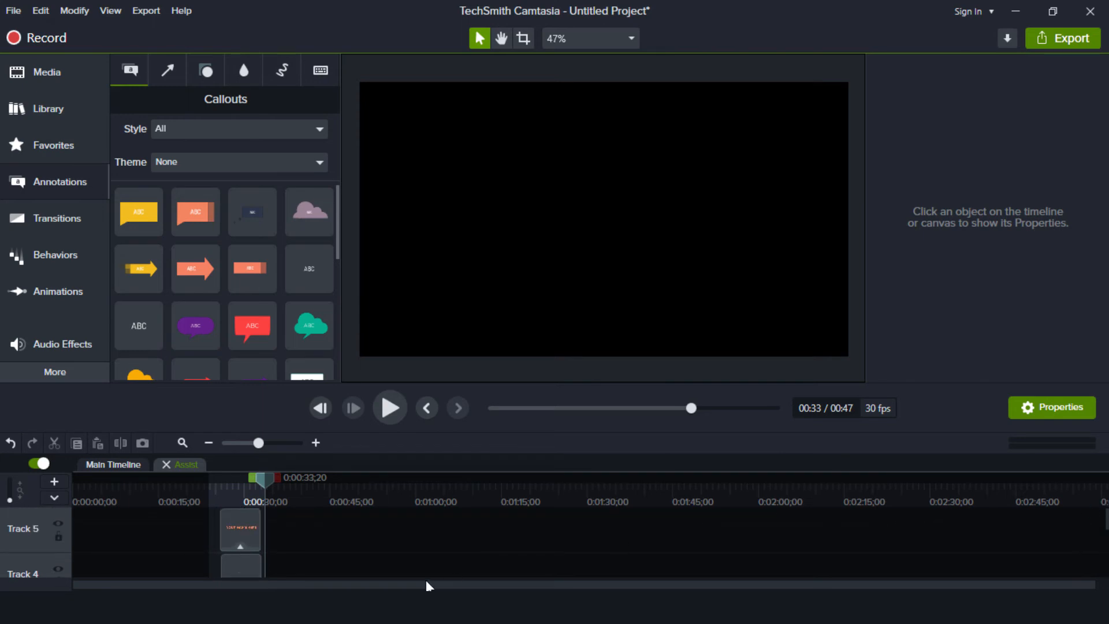
click(242, 527)
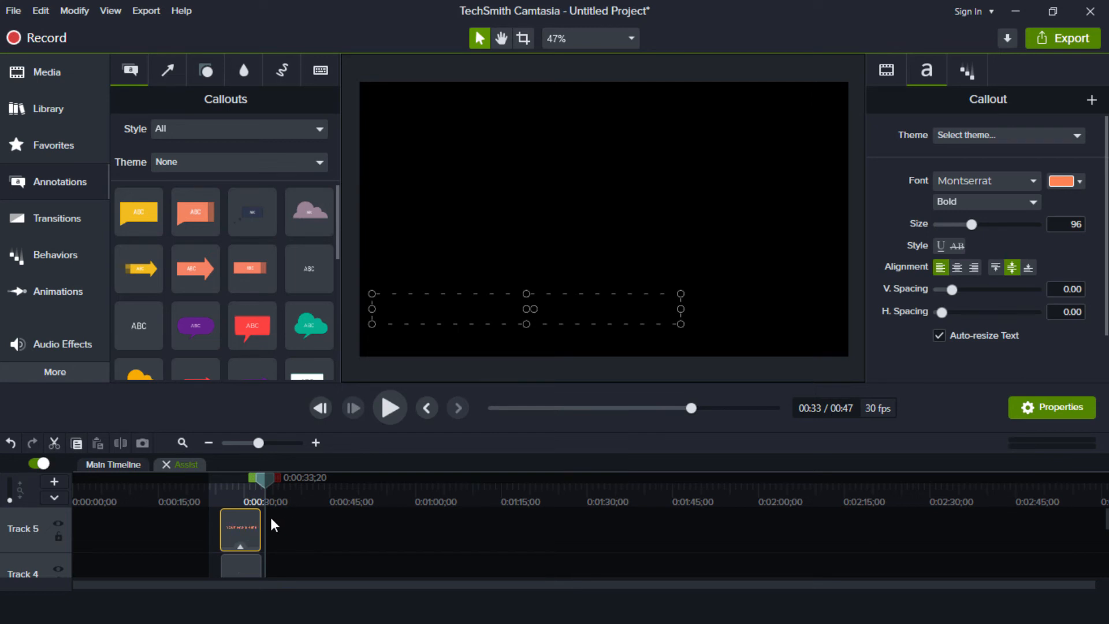
click(269, 514)
click(221, 529)
key(Delete)
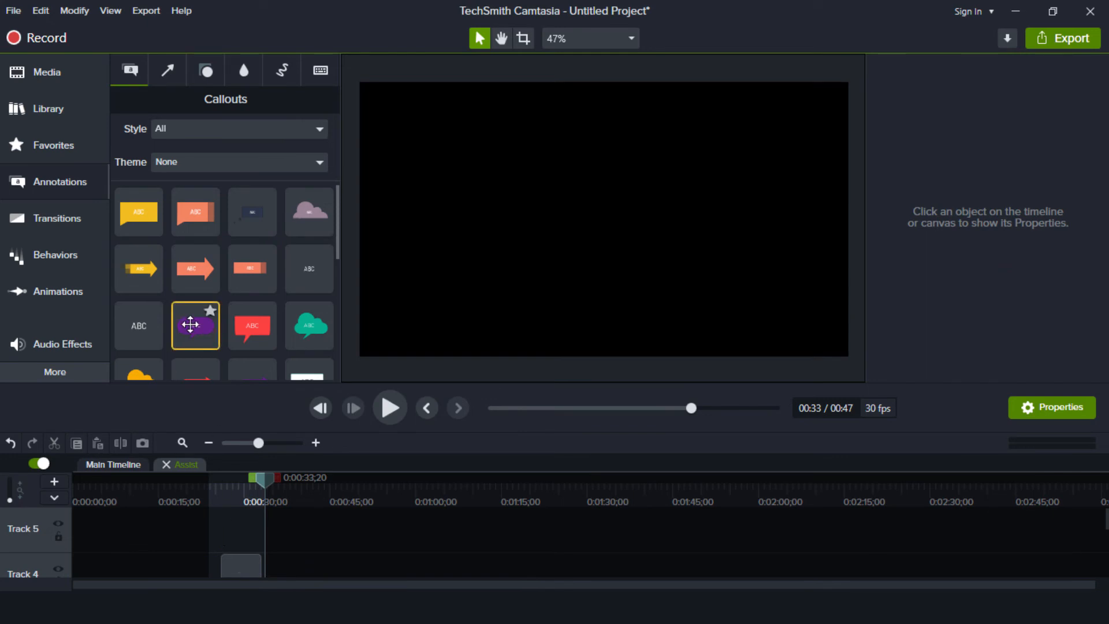
Step: Put the purple speech bubble callout on Track 5 inside the Assist group at about 0:28, close the group and check the canvas at 0:28
drag(191, 325, 234, 534)
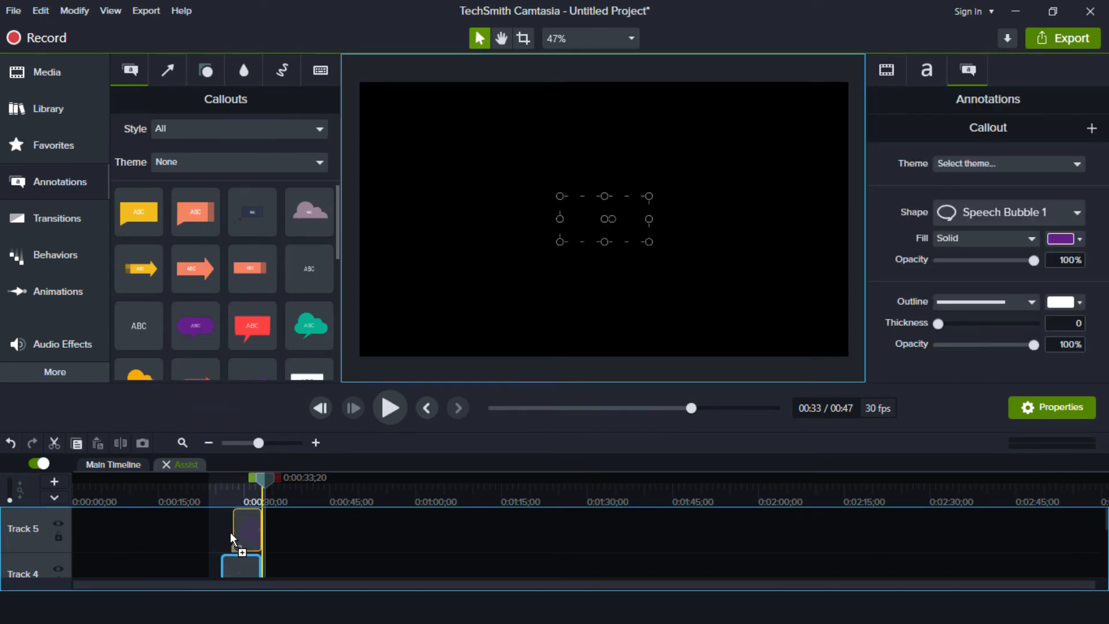
click(241, 498)
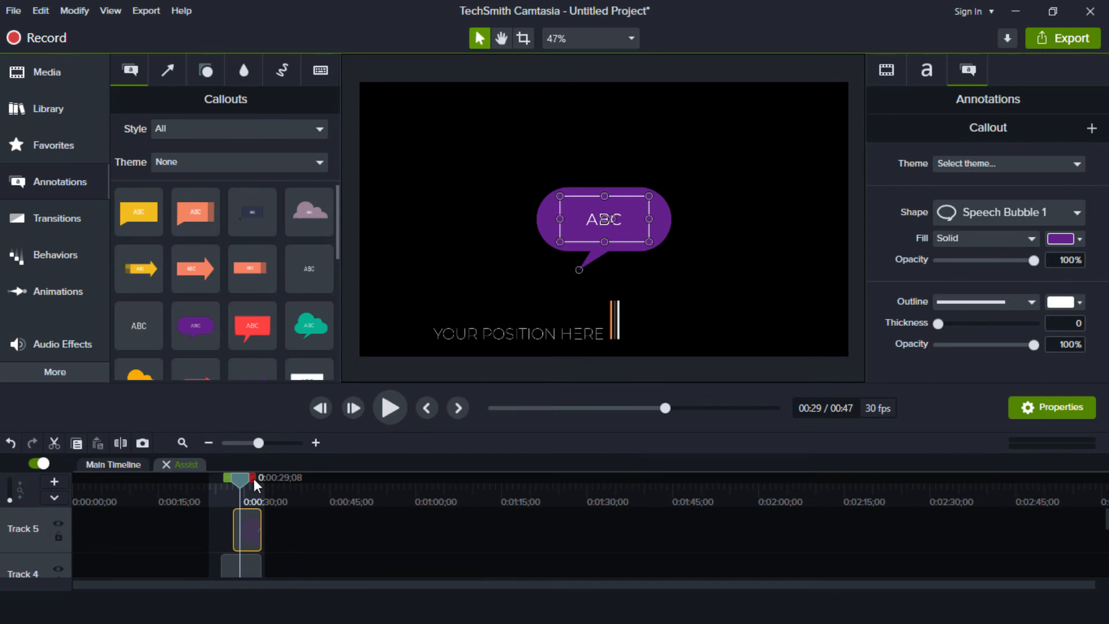
click(166, 466)
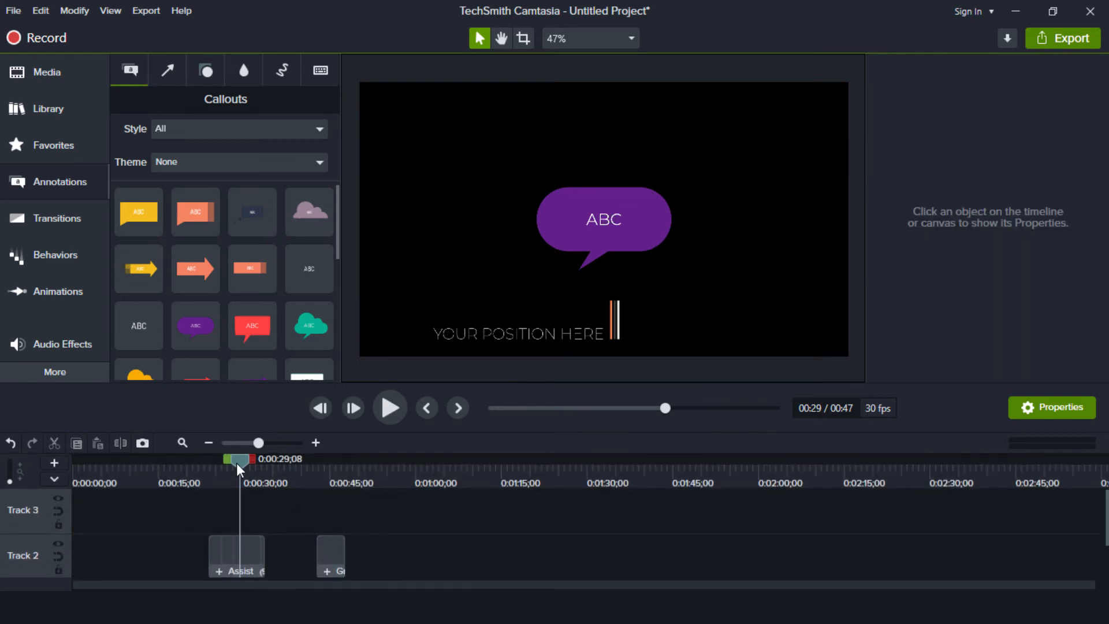
mouse_move(240, 465)
mouse_down()
mouse_move(217, 464)
mouse_move(237, 477)
mouse_up()
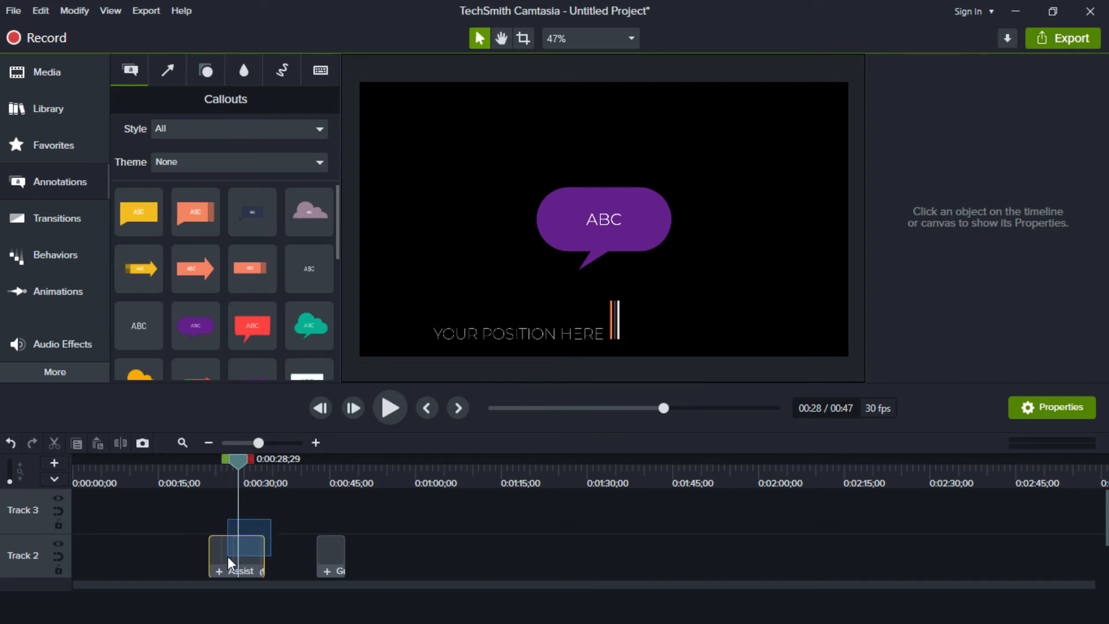
drag(227, 556, 228, 557)
click(272, 523)
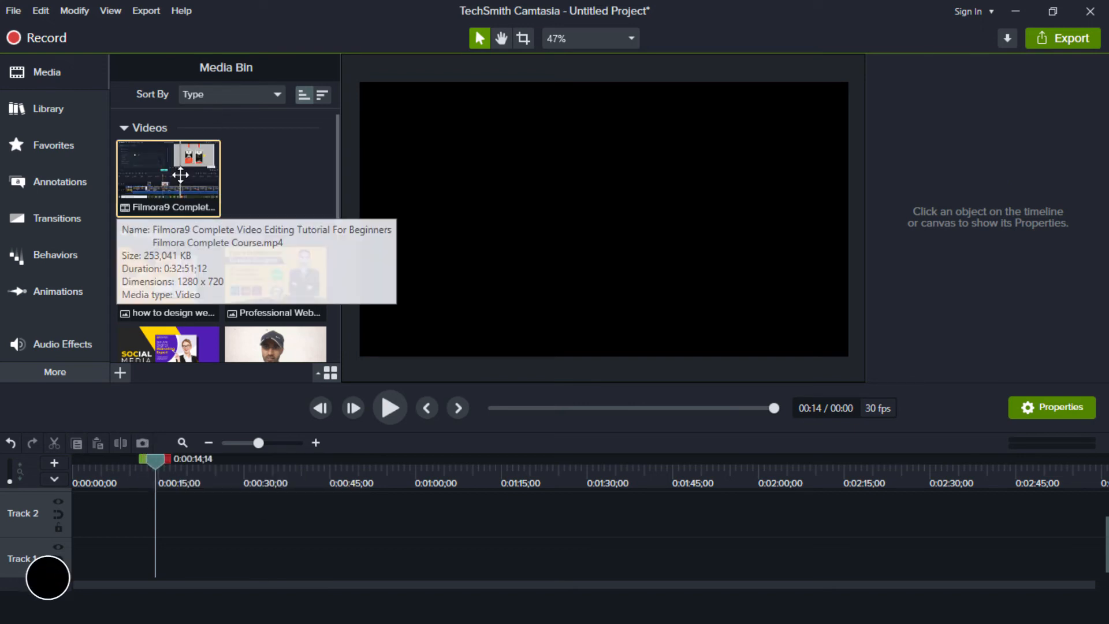
Step: Place the Filmora9 video from the media bin on Track 2 starting at the 0:14 playhead
drag(181, 175, 154, 495)
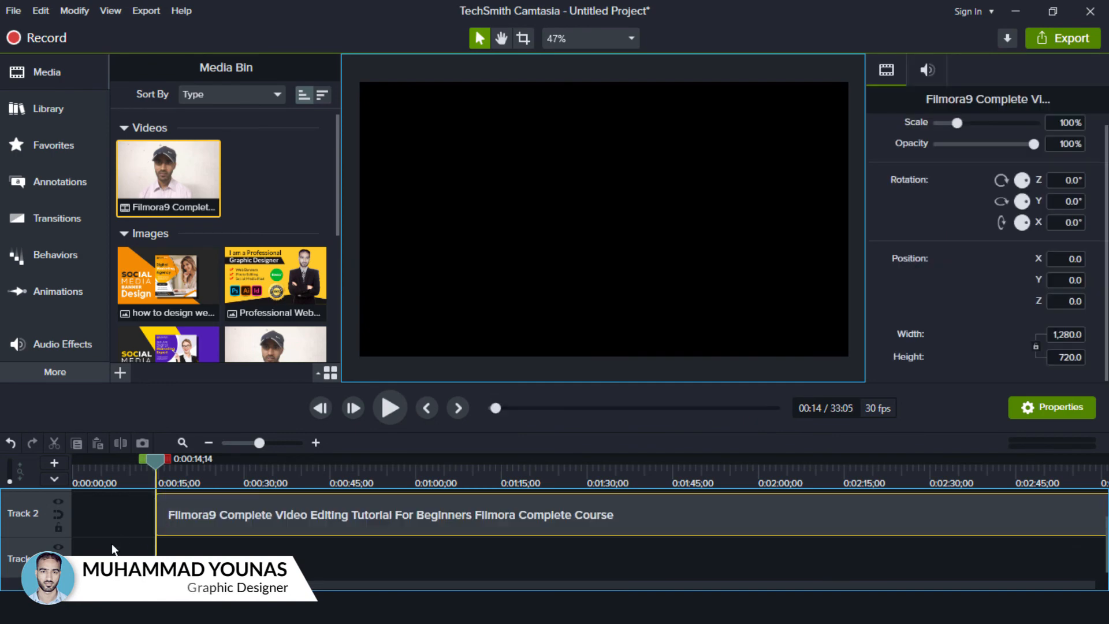
Step: Move the Filmora9 video to Track 1 starting at about 0:03 and add a still image of its frame at 0:13;10 on Track 2
drag(111, 549, 90, 543)
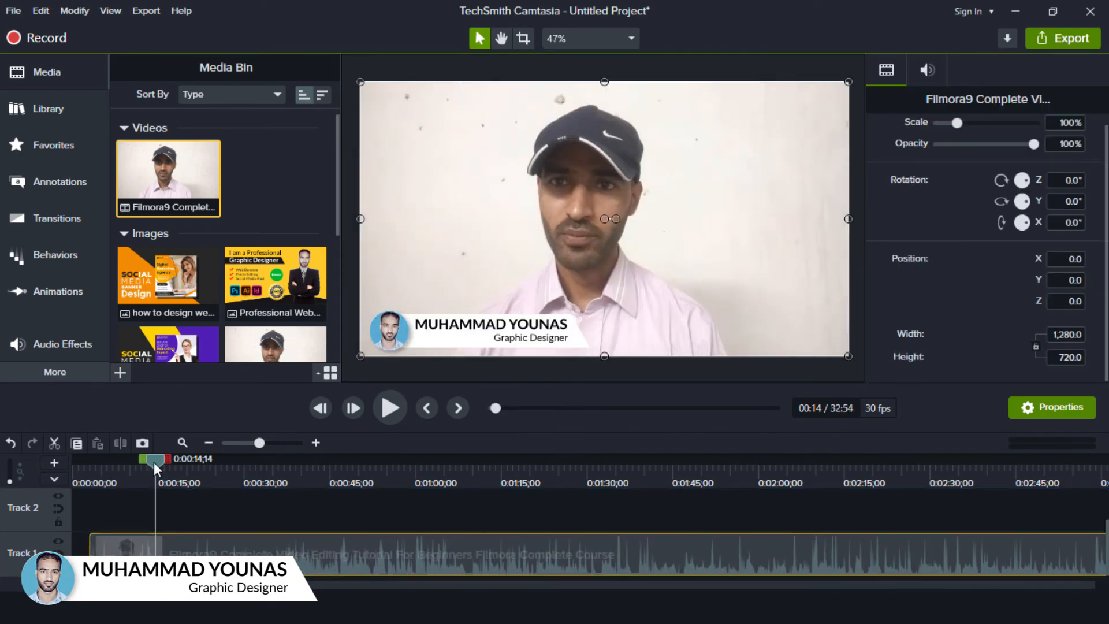
drag(153, 463, 148, 462)
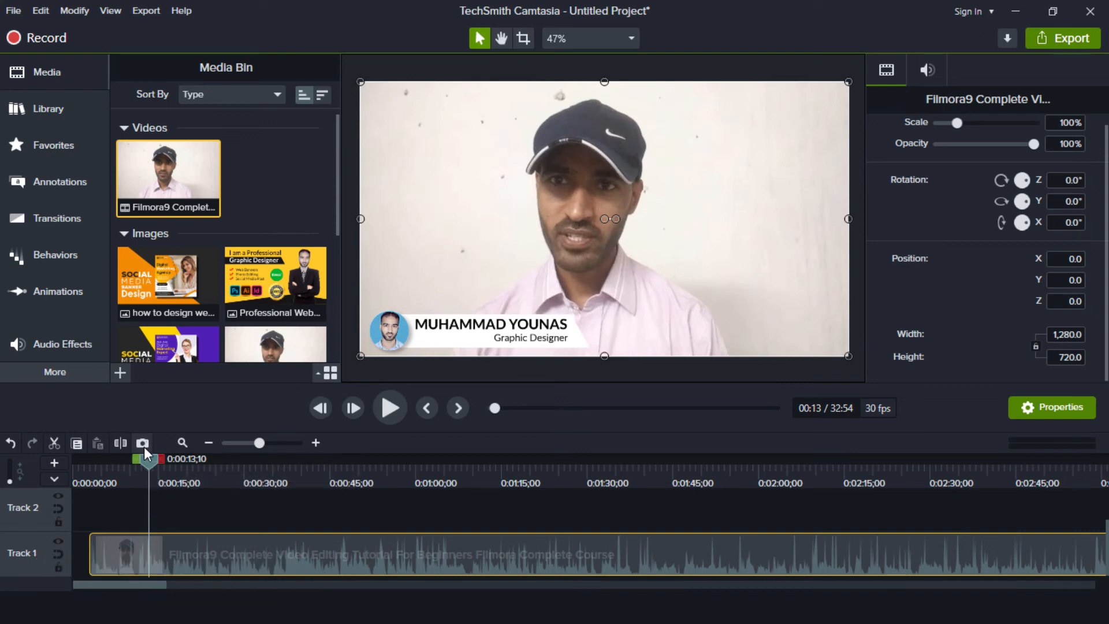
click(144, 446)
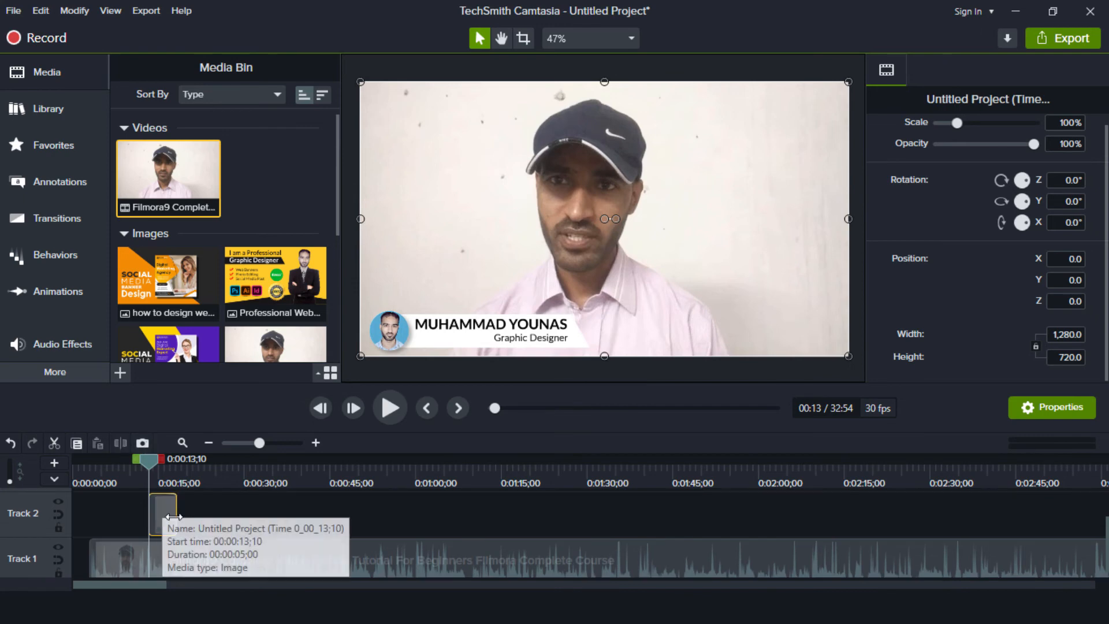
Step: Play the timeline from about 0:13 to past 0:18 to check the still frame over the video
click(162, 477)
mouse_move(164, 463)
mouse_down()
mouse_move(176, 465)
mouse_move(149, 474)
mouse_up()
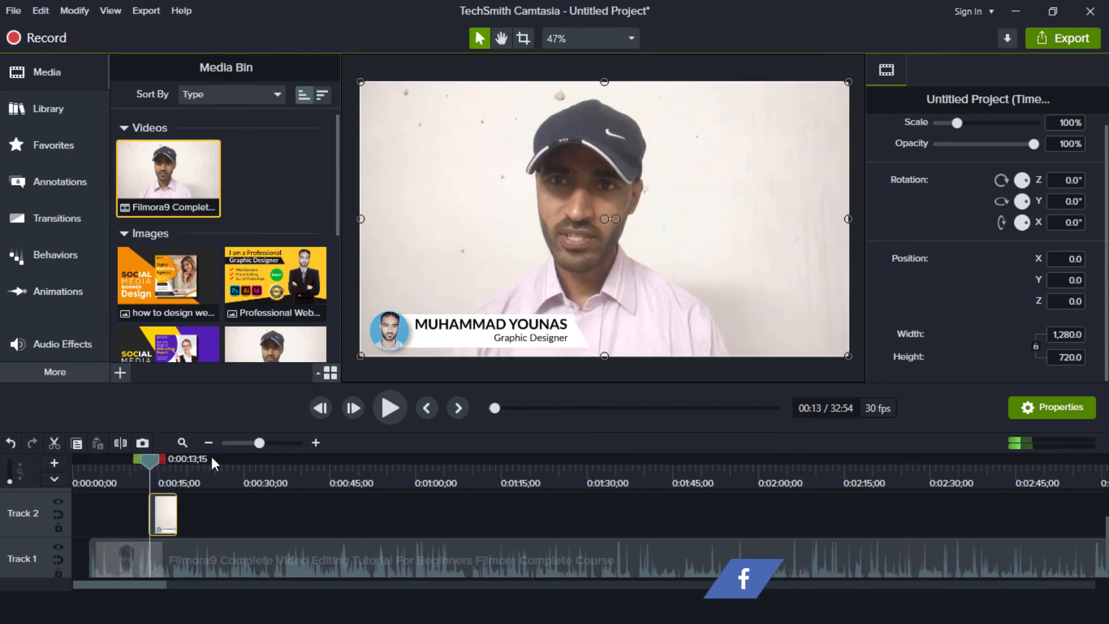
click(394, 408)
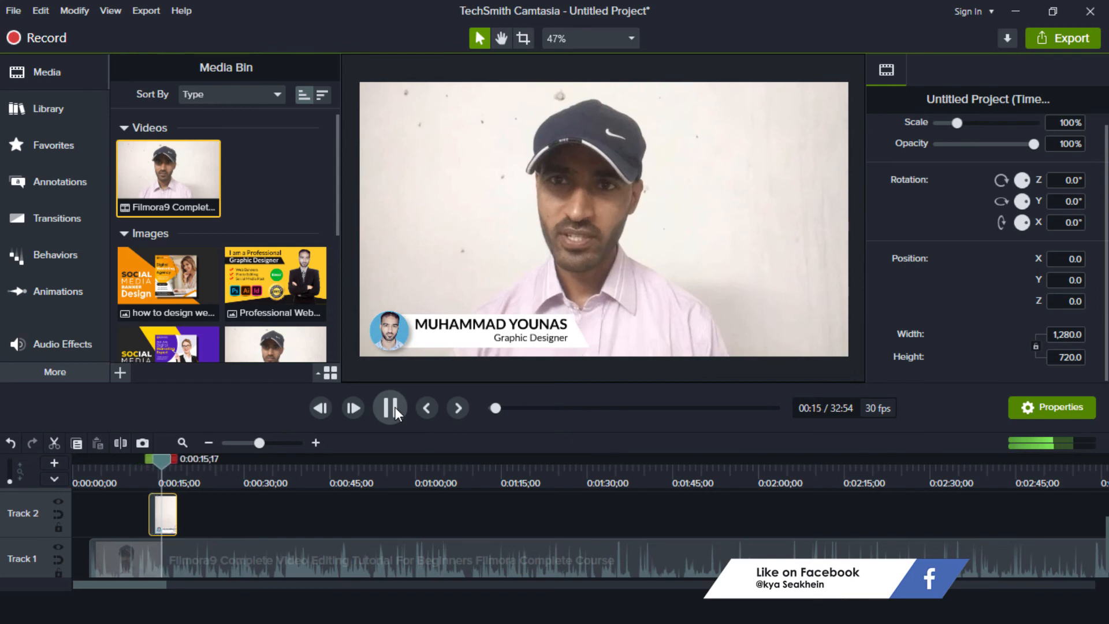
click(394, 407)
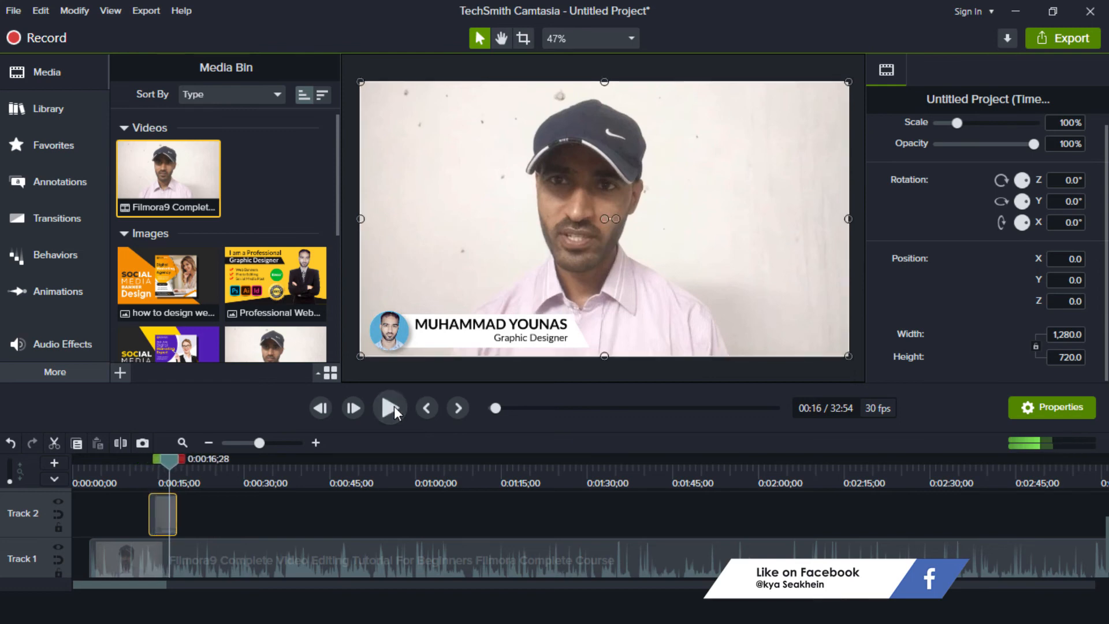
click(394, 407)
click(393, 407)
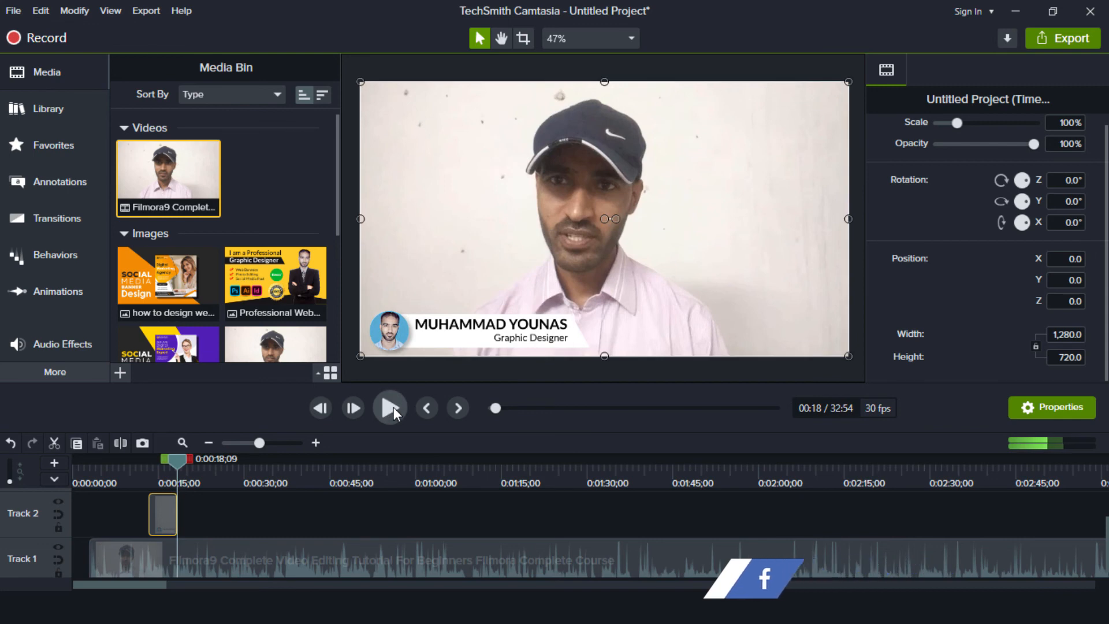
click(394, 408)
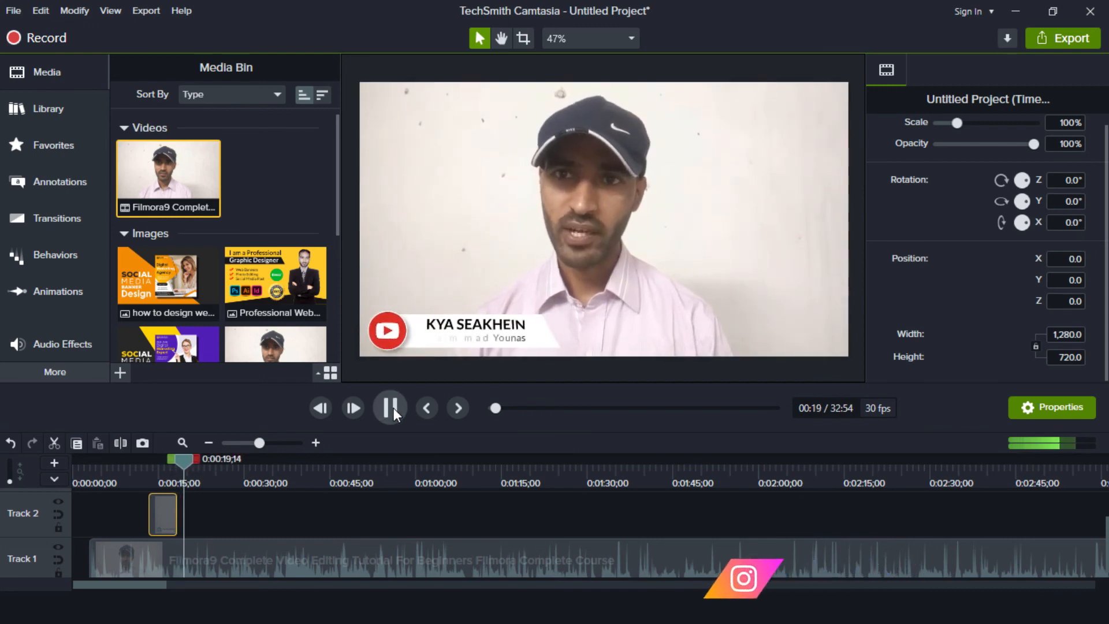
click(393, 408)
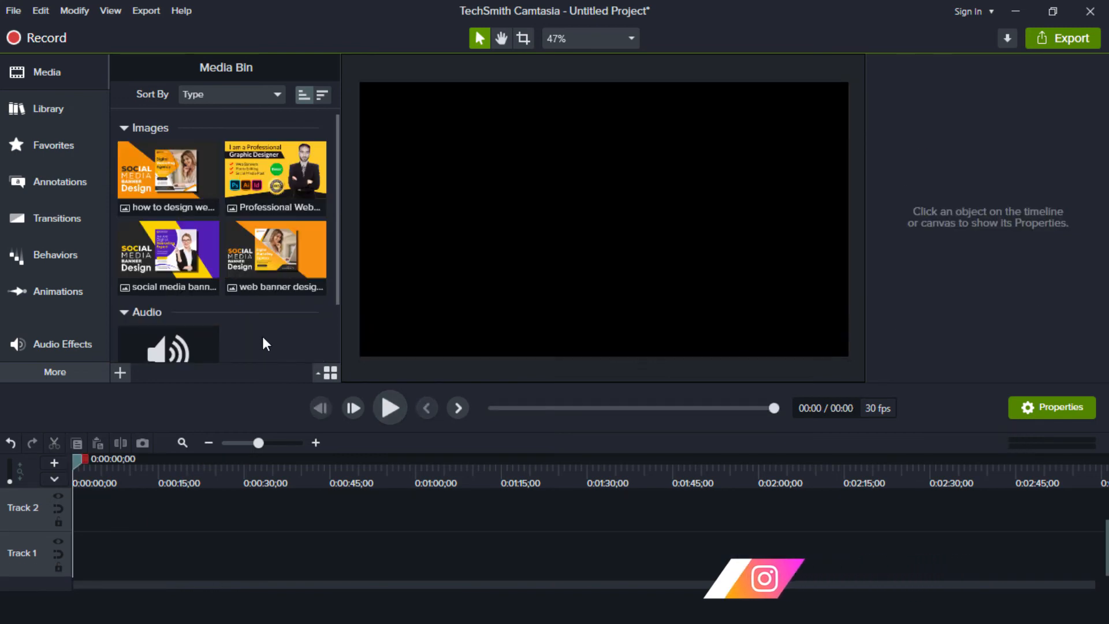
Step: Import VID20200622092318.mp4 from the Videos folder into the media bin
right_click(266, 340)
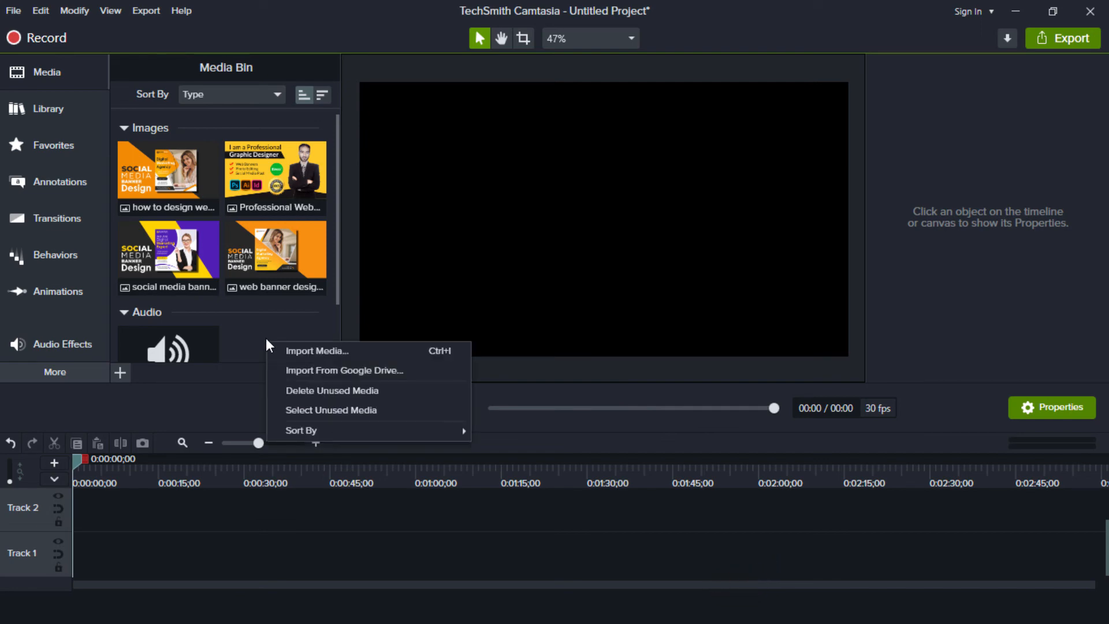
click(298, 352)
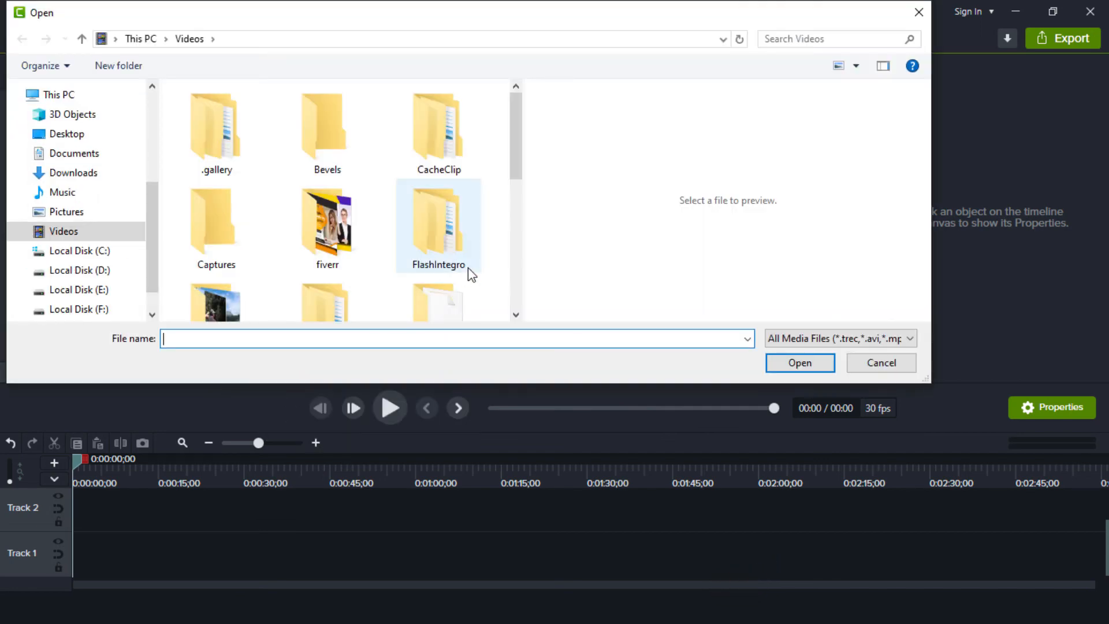
scroll(520, 260, down, 3)
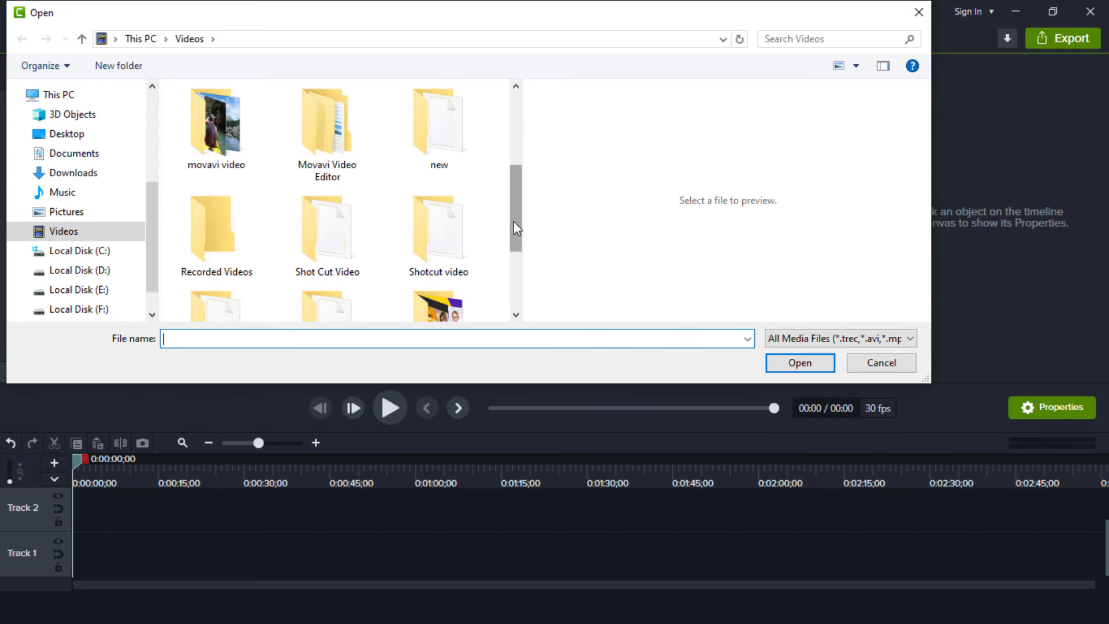
scroll(521, 314, down, 3)
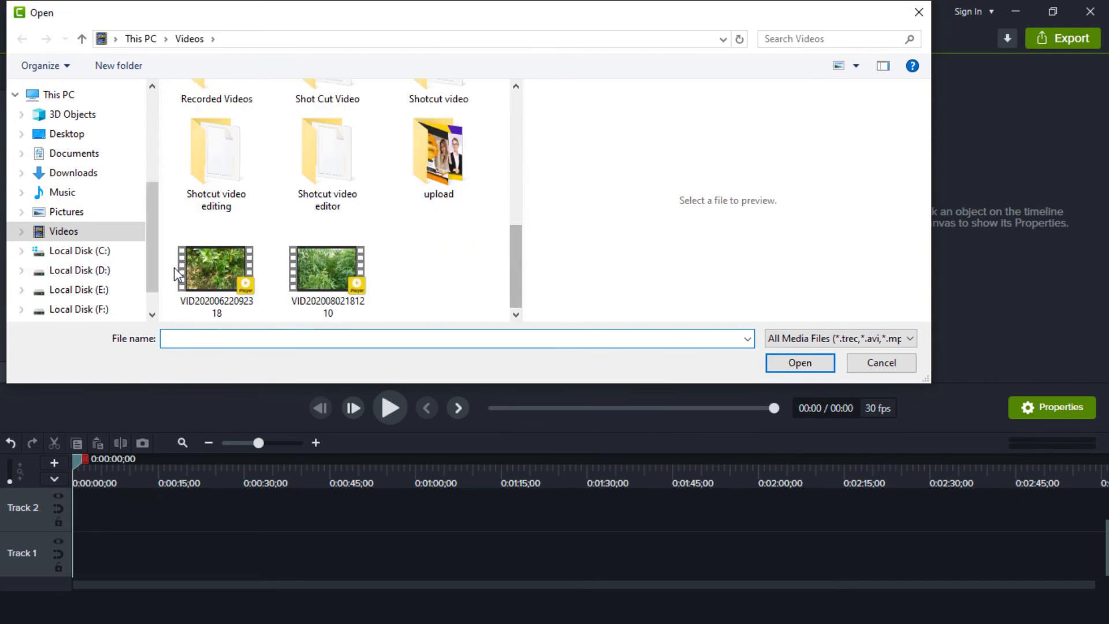
click(203, 269)
click(798, 363)
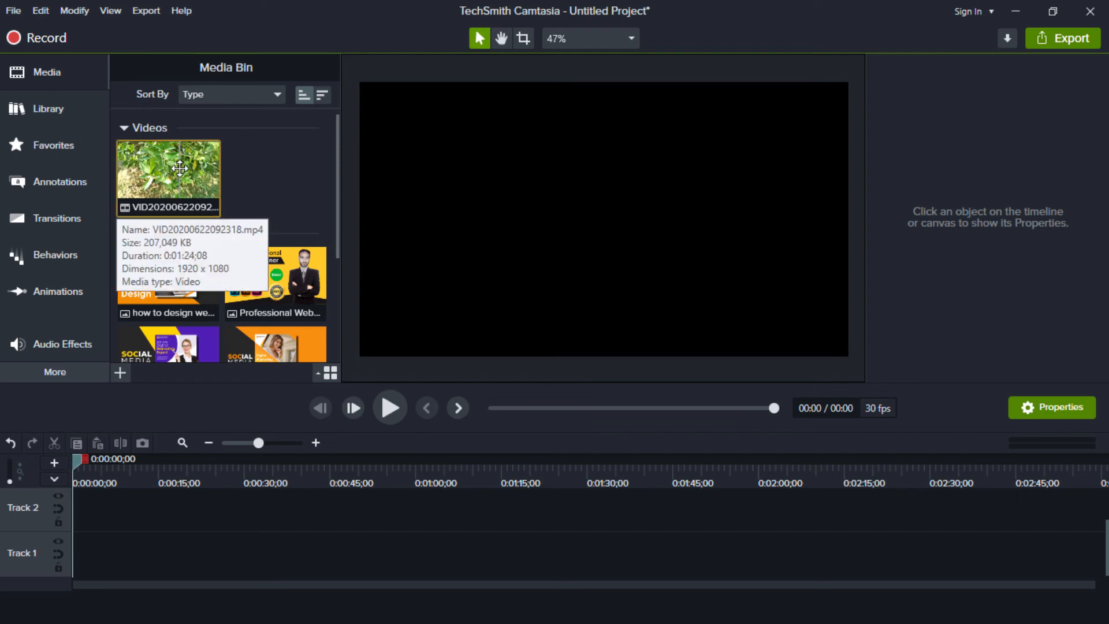
right_click(180, 167)
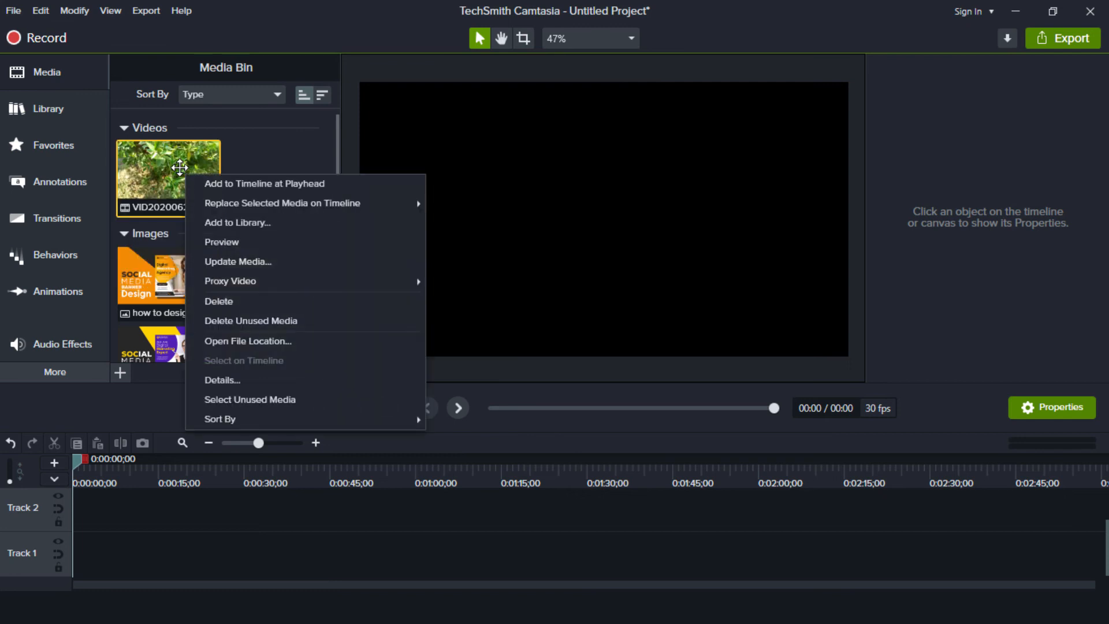
mouse_move(271, 288)
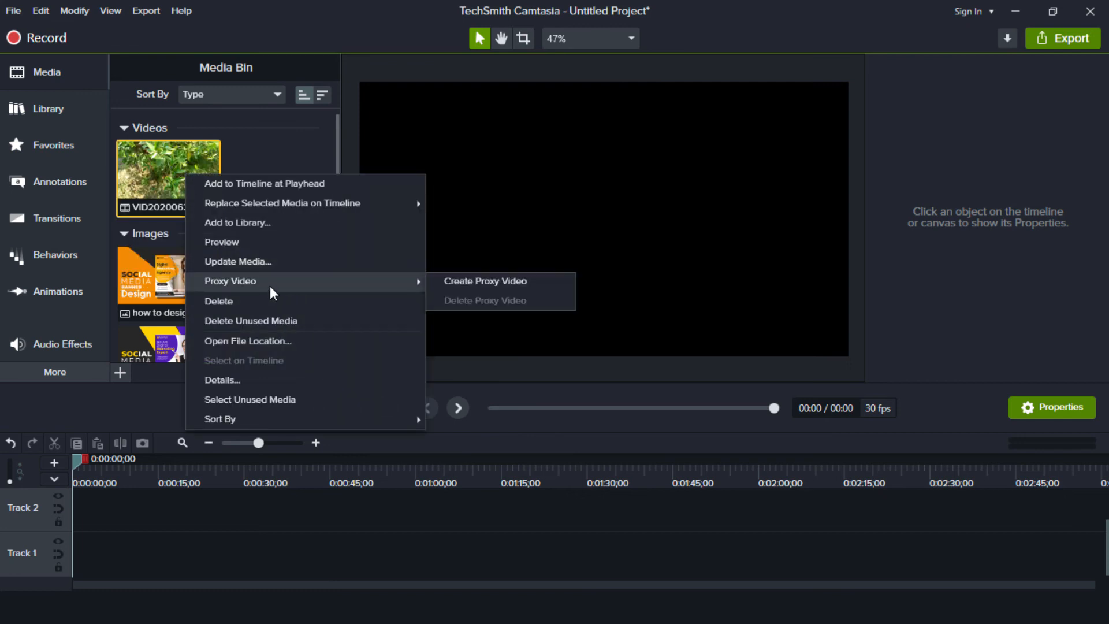
click(483, 282)
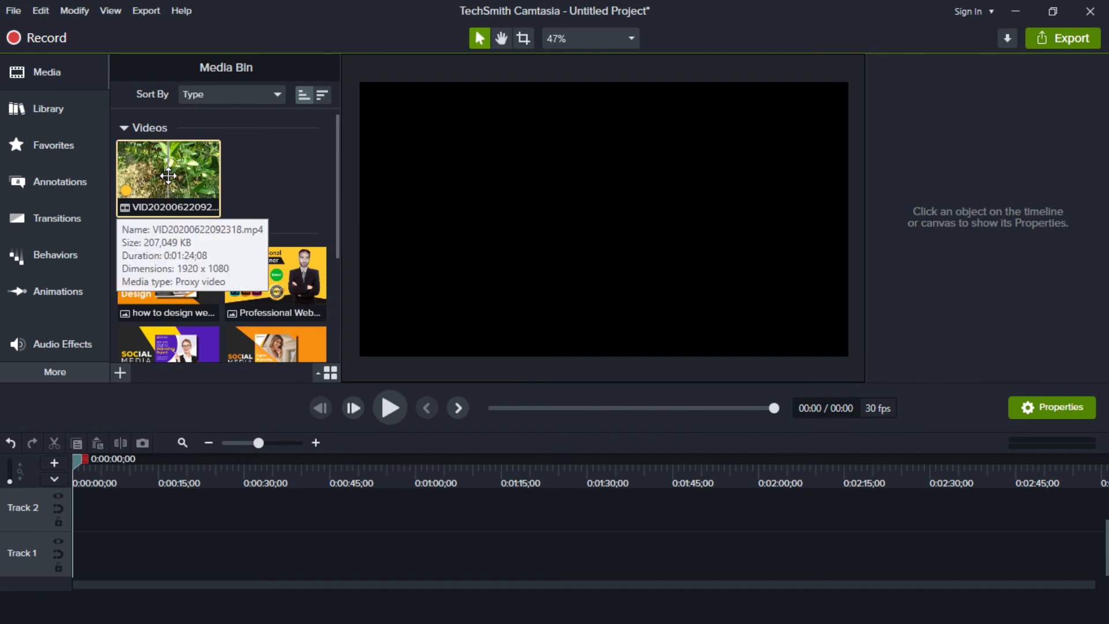
drag(145, 182, 154, 552)
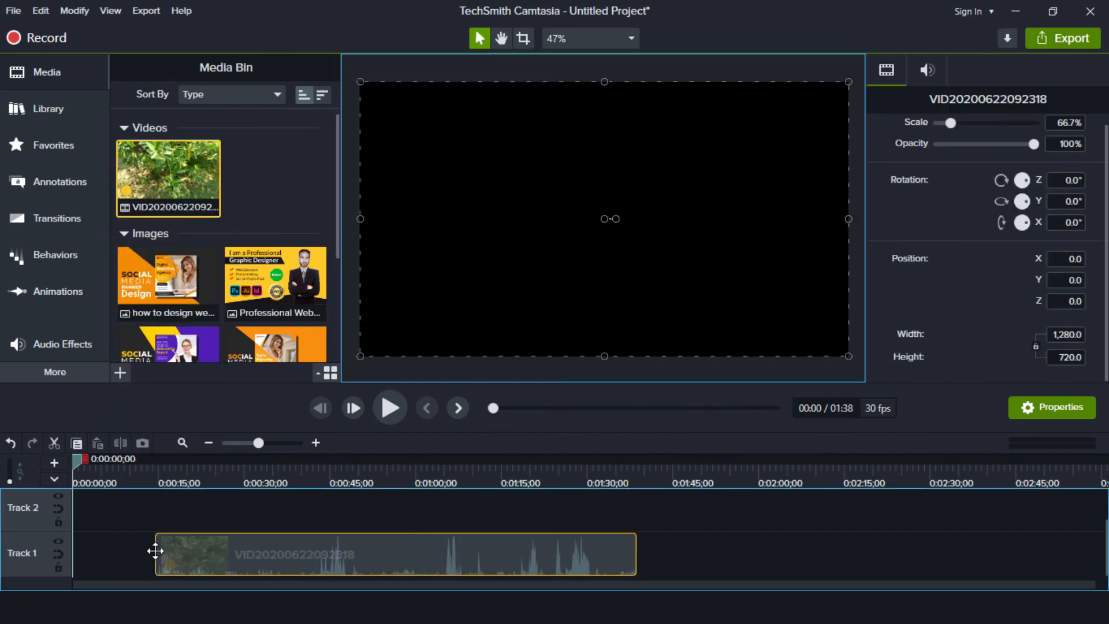
click(180, 478)
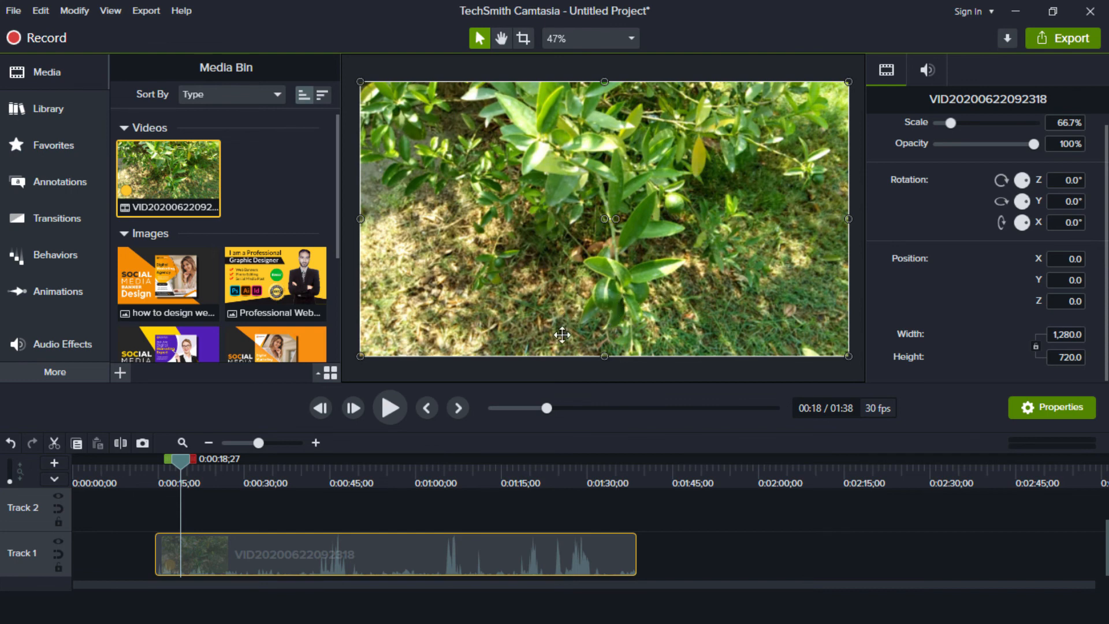
drag(183, 462, 282, 487)
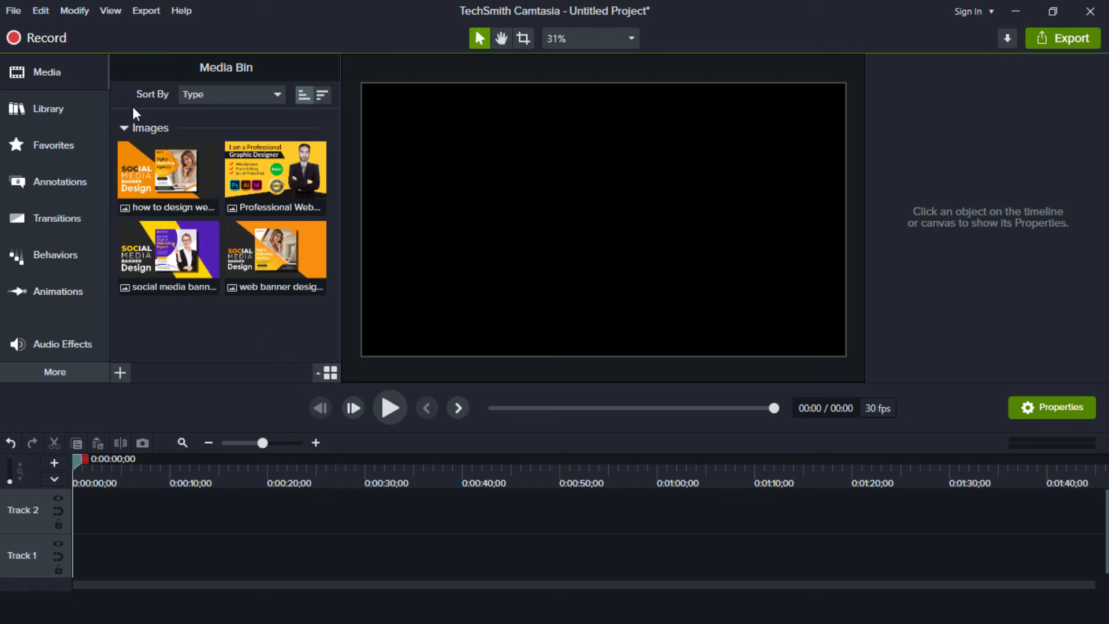
Step: Save the project under the name temp as a standalone Camtasia project in Documents > Camtasia
click(13, 13)
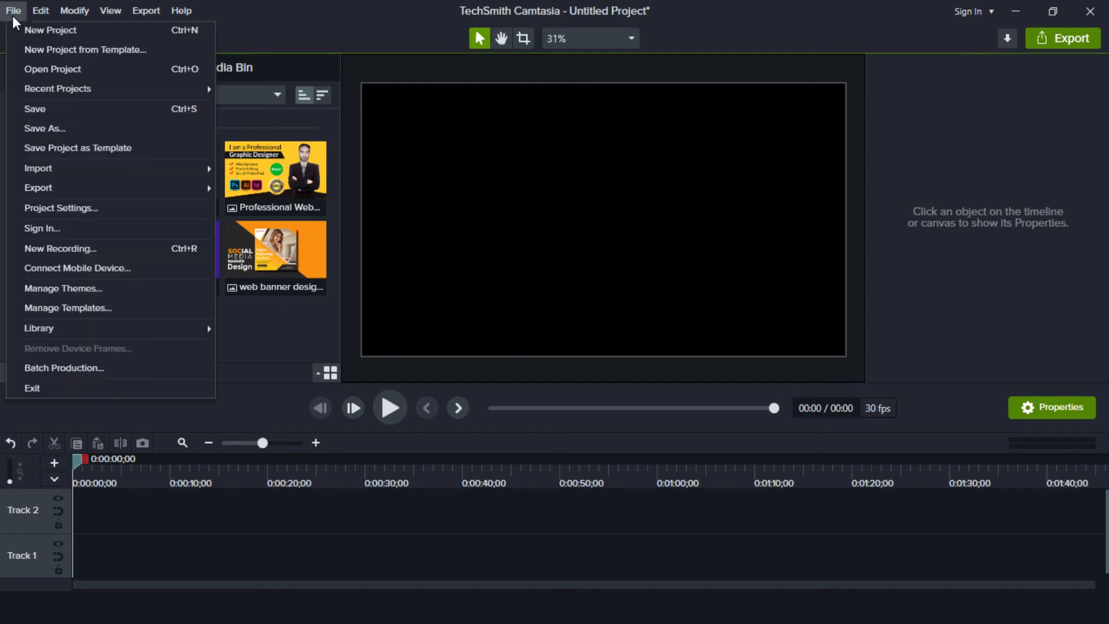
click(72, 128)
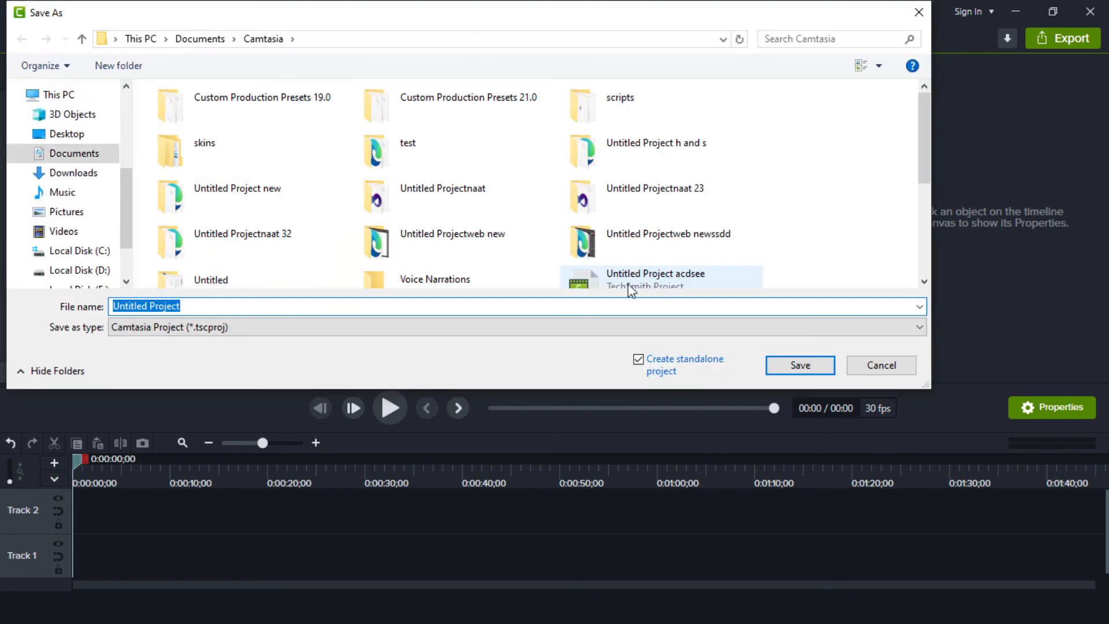
click(356, 305)
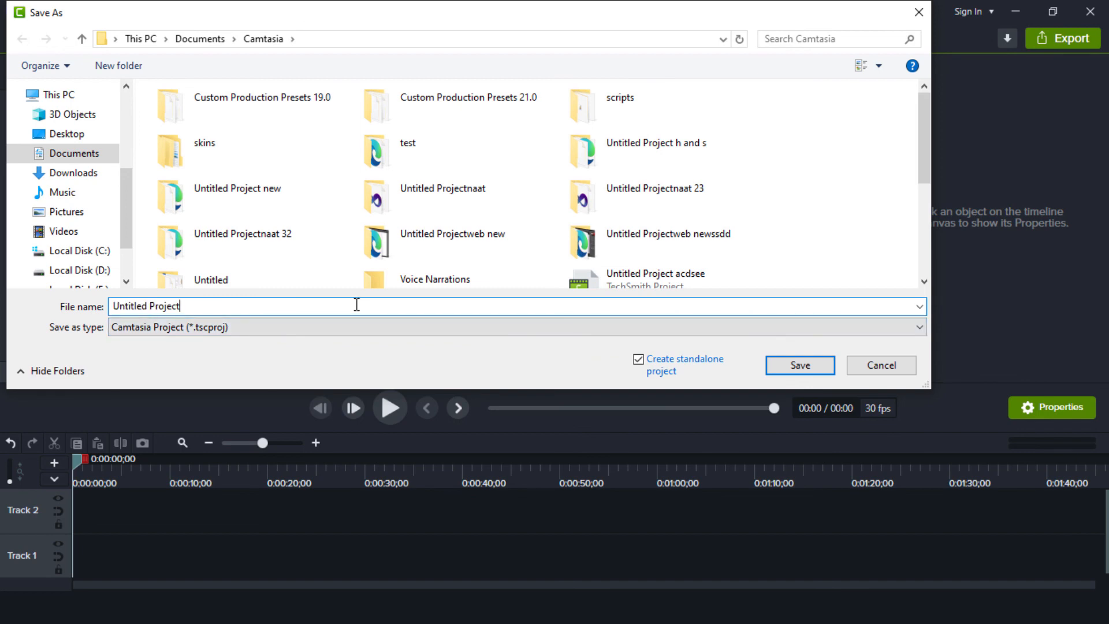
double_click(356, 305)
text(temp)
click(798, 364)
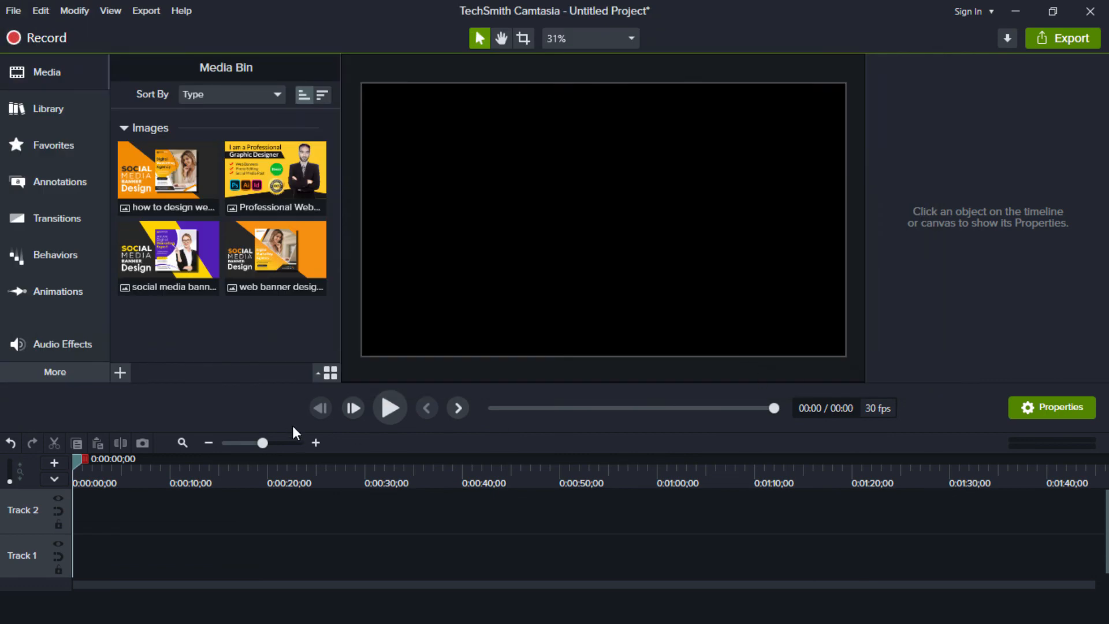
Step: Browse for media to import inside Documents > Camtasia > temp.tscproj and examine the files stored there against the media bin
right_click(259, 333)
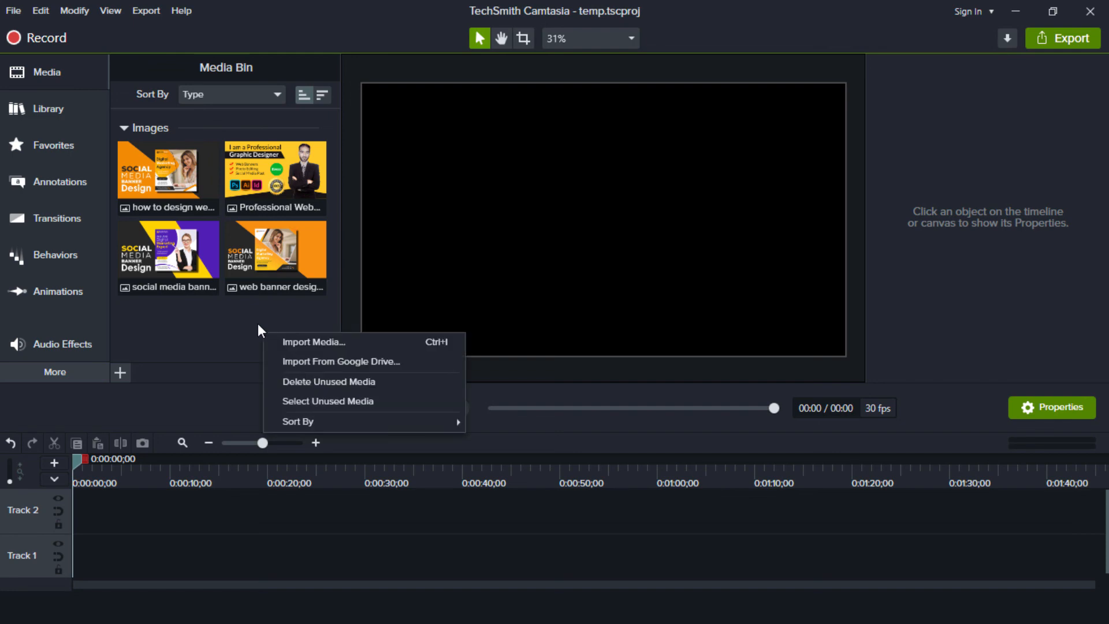
click(296, 342)
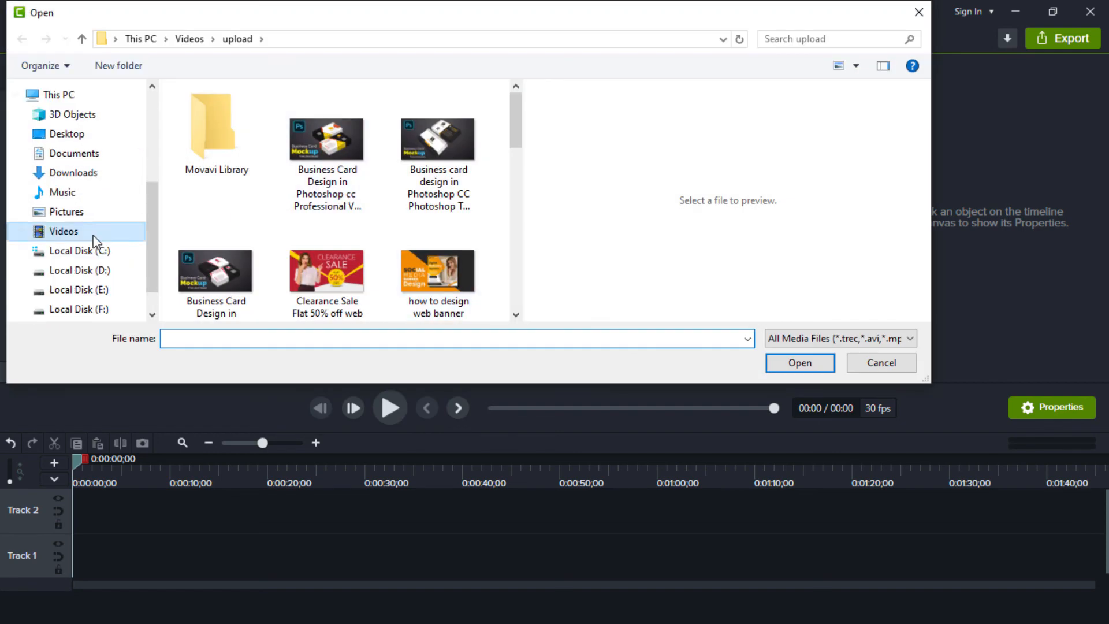
click(101, 163)
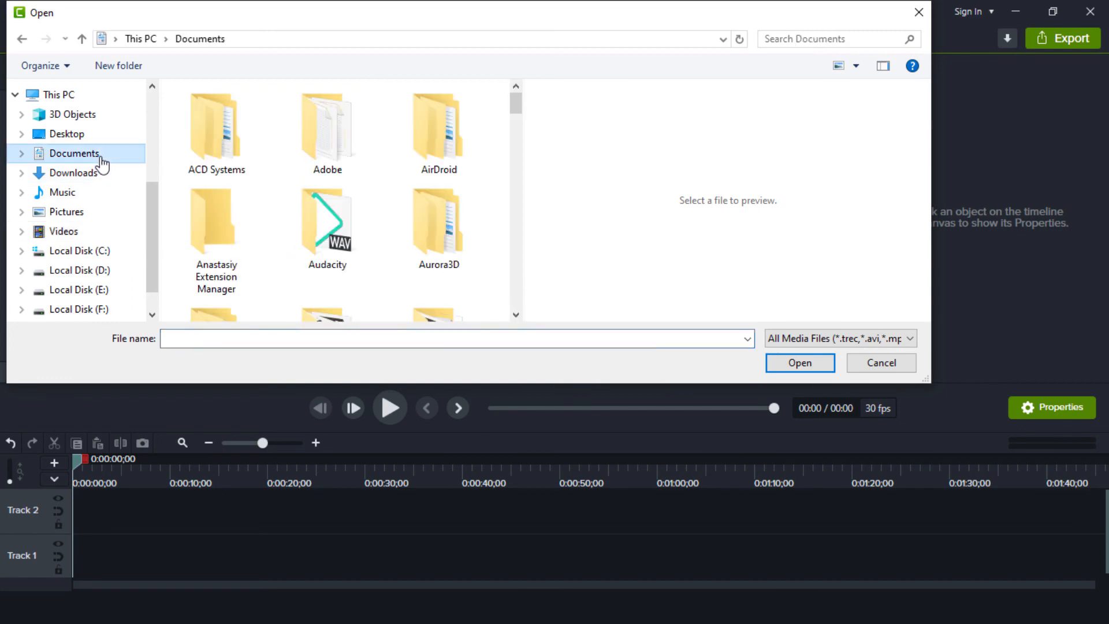
mouse_move(516, 113)
mouse_down()
mouse_move(518, 177)
mouse_move(518, 132)
mouse_up()
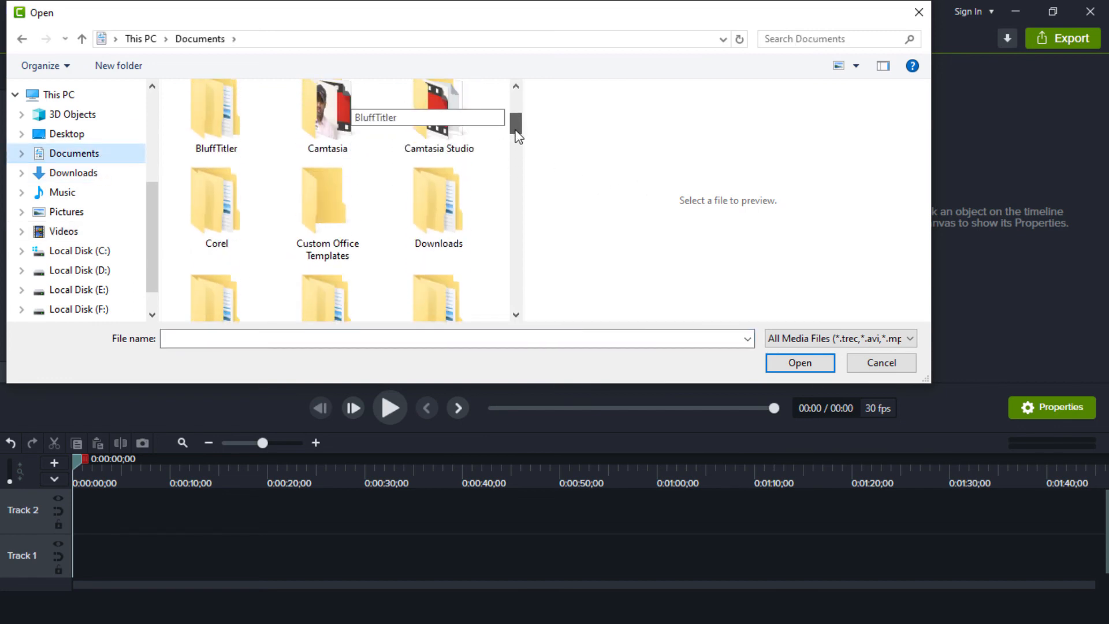
double_click(336, 116)
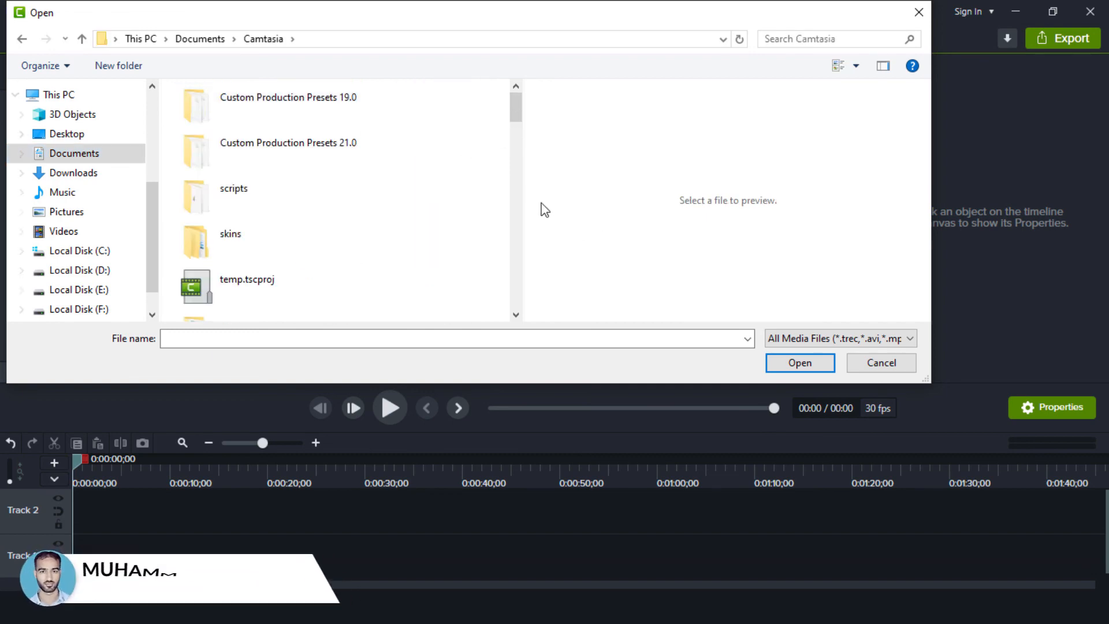
click(254, 288)
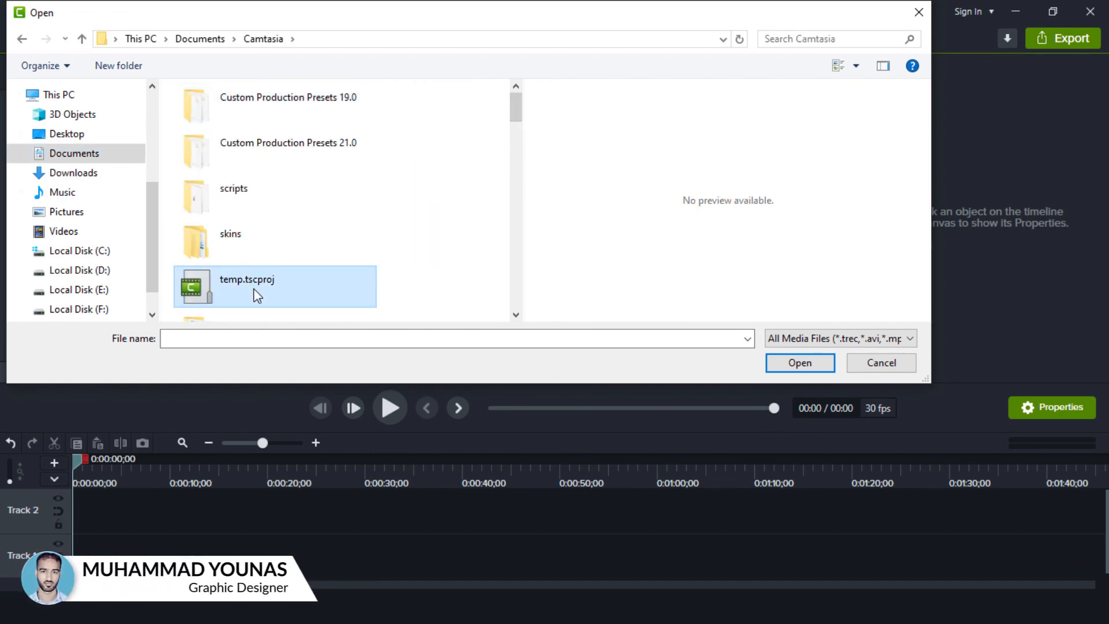
double_click(223, 287)
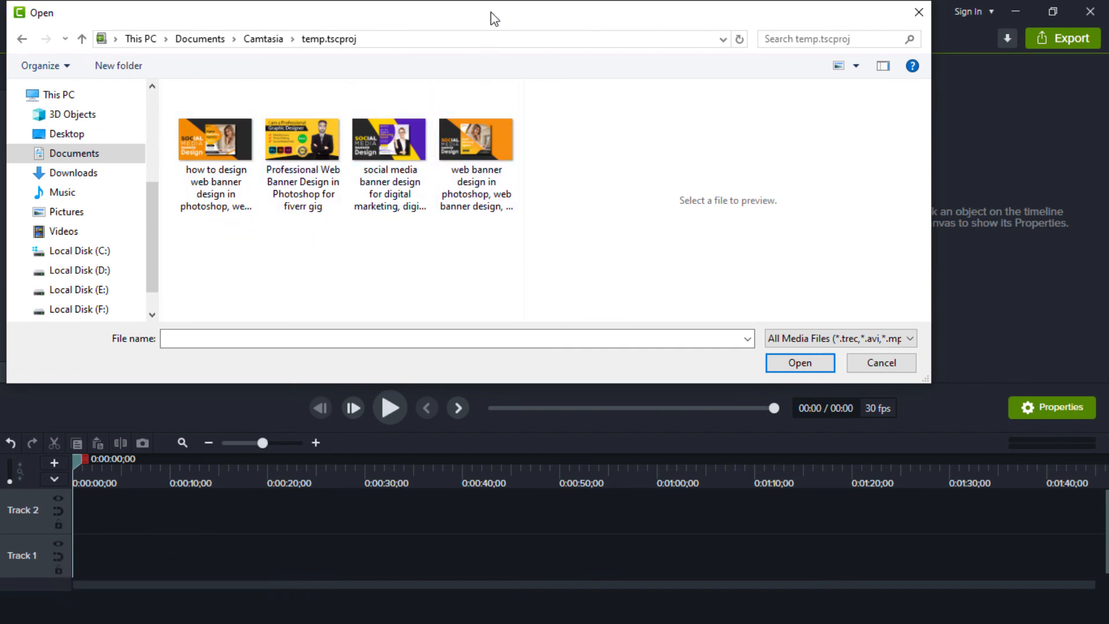
drag(495, 23, 535, 303)
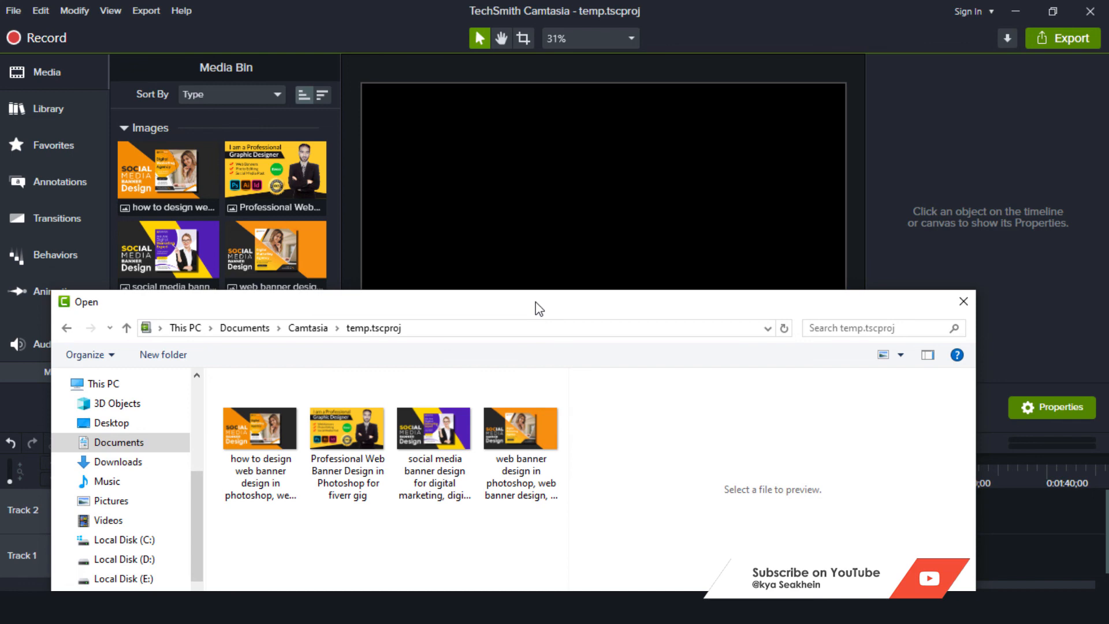
drag(535, 302, 530, 176)
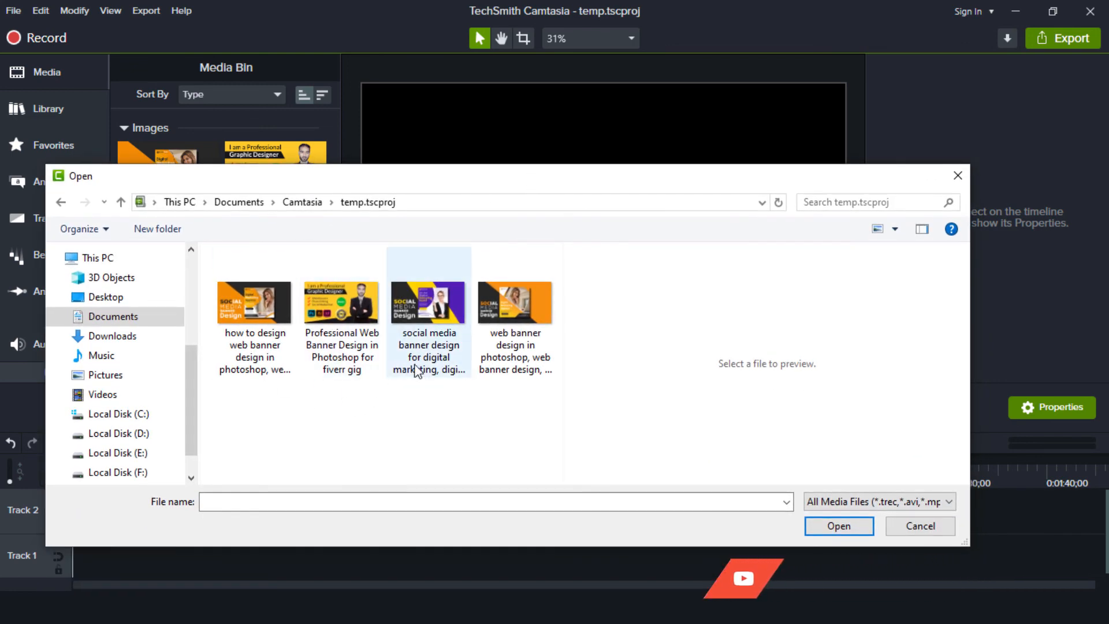